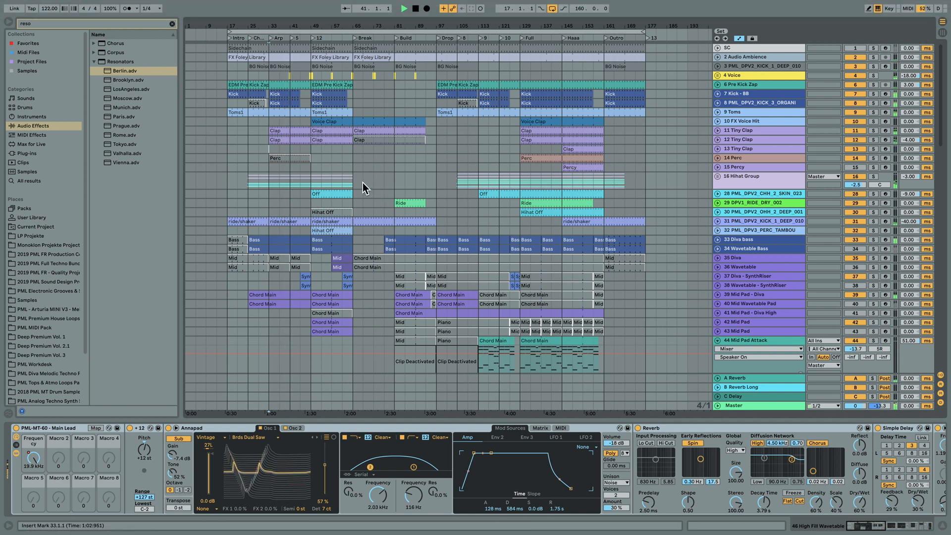
- Reset the track delay of the Voice track to 0.00 ms
click(916, 76)
key(Delete)
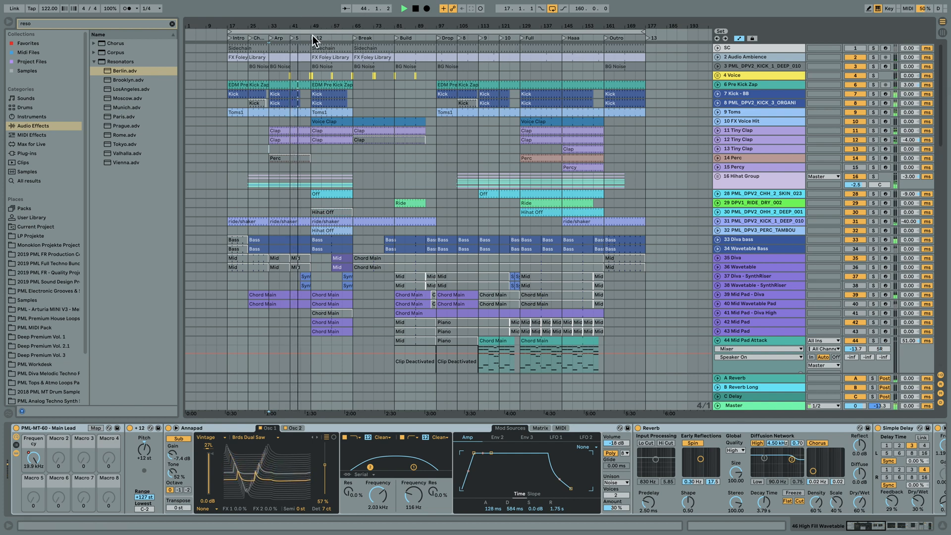
- Fold the two Mid Pad Attack tracks, 44 and 45, in the arrangement
scroll(354, 148, down, 5)
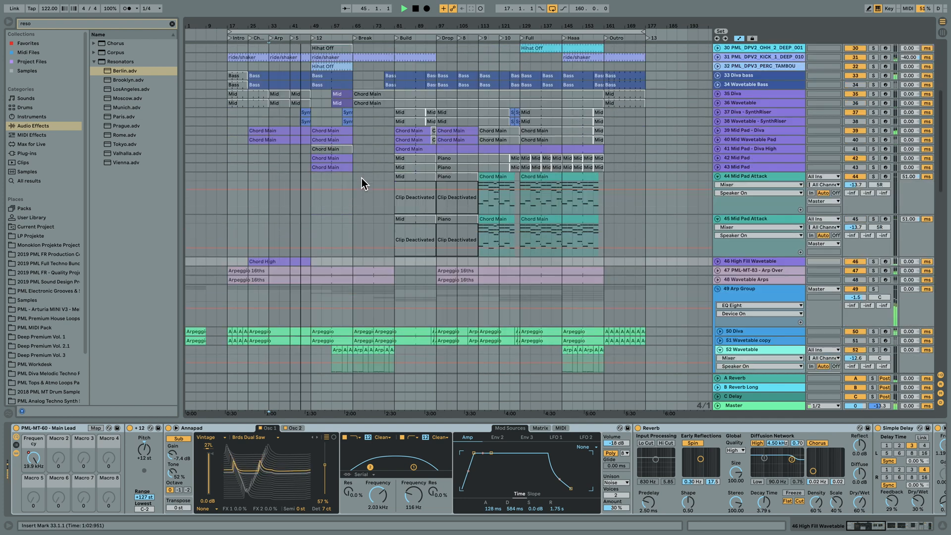
click(717, 176)
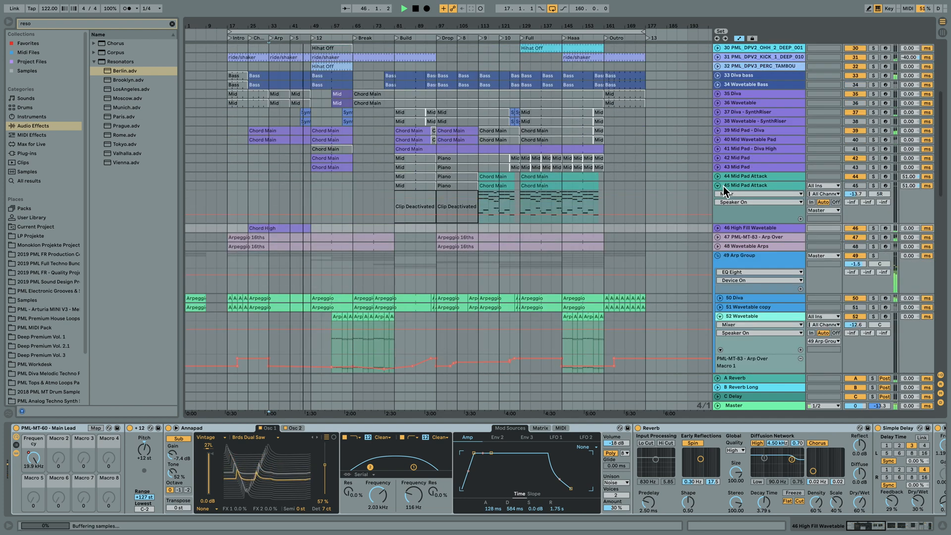
click(718, 185)
scroll(713, 184, up, 3)
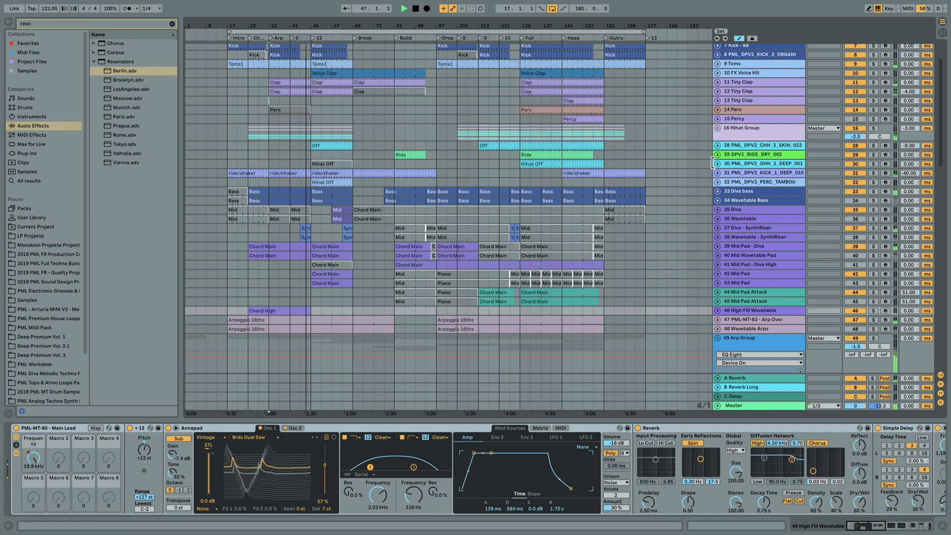
- Collapse the Arp Group and fold tracks 57 Diva and 63 PML-MT-83 - Arp Over
scroll(712, 164, down, 3)
click(718, 233)
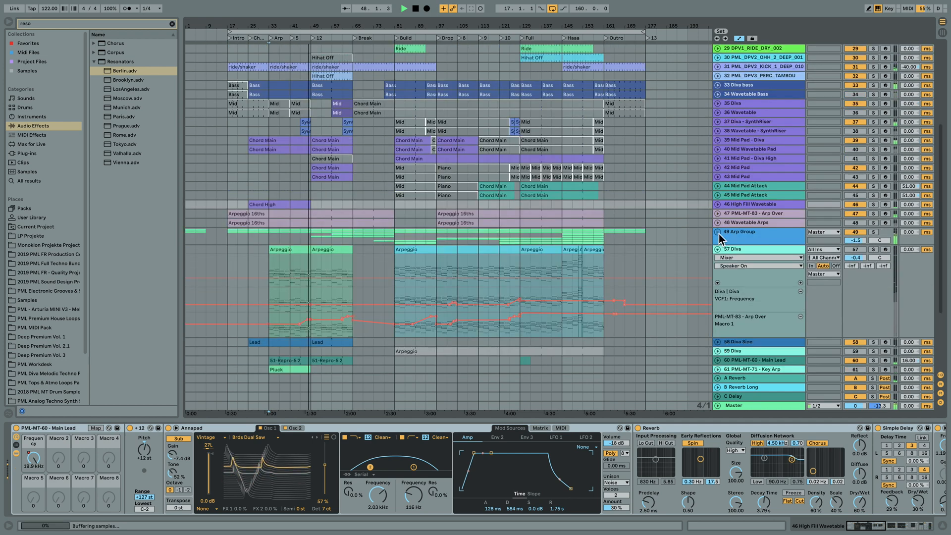
click(718, 249)
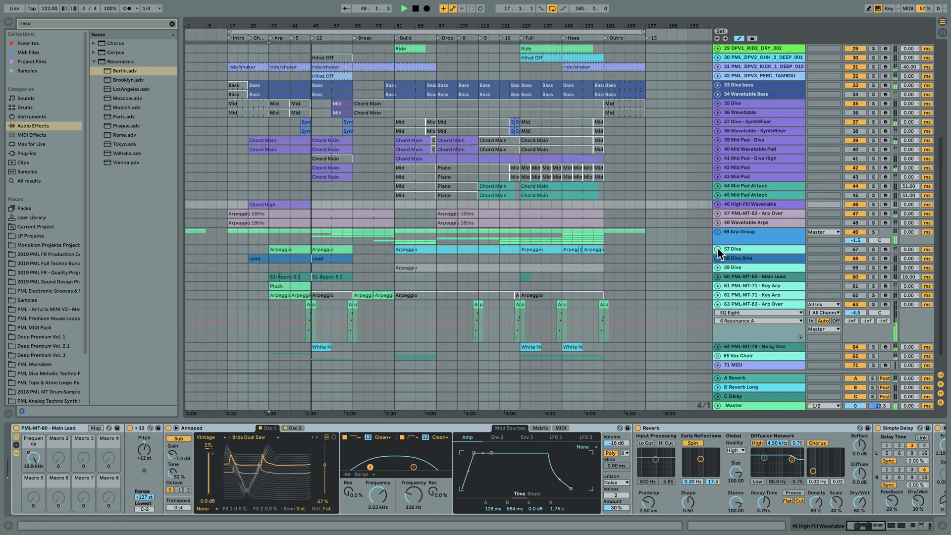
click(718, 303)
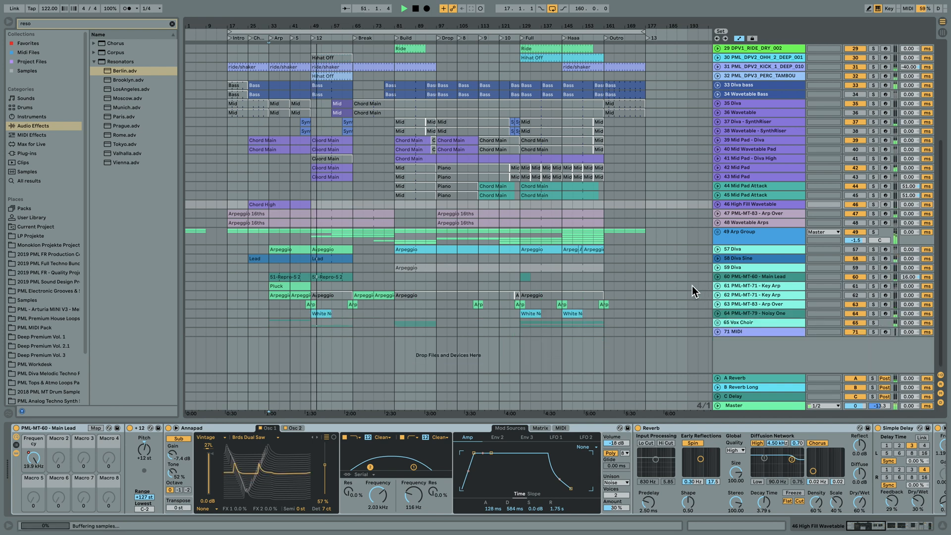
- Audition track 42 Mid Pad in solo with its device chain shown, and release the solo
scroll(692, 287, up, 3)
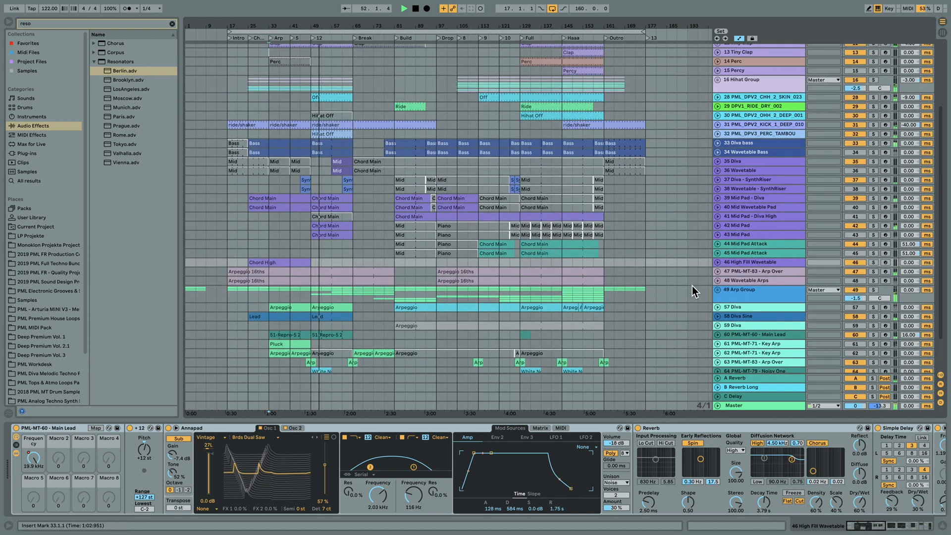
click(873, 226)
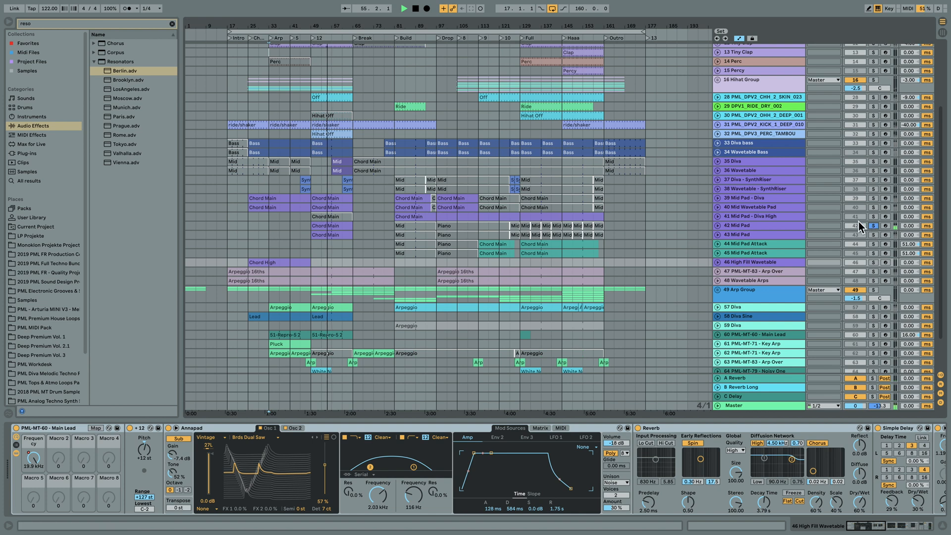
click(778, 221)
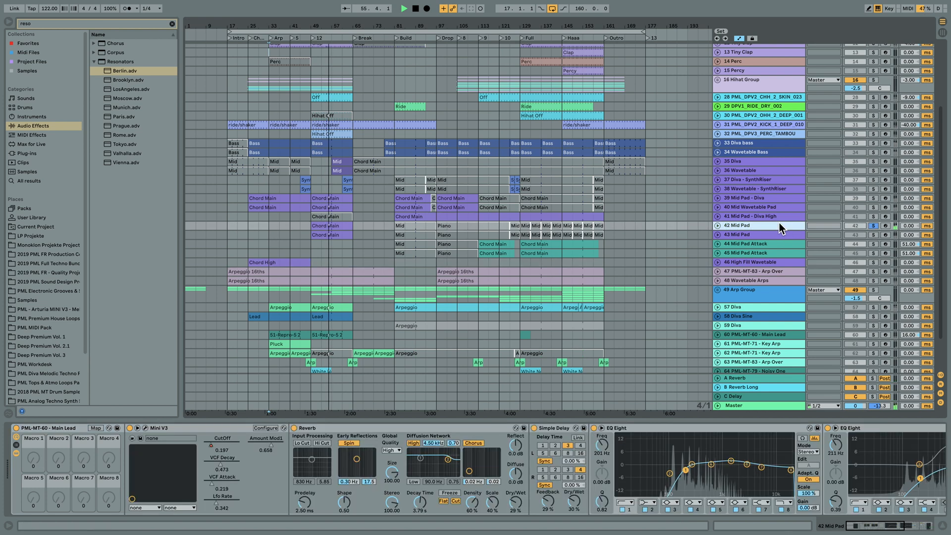
click(873, 226)
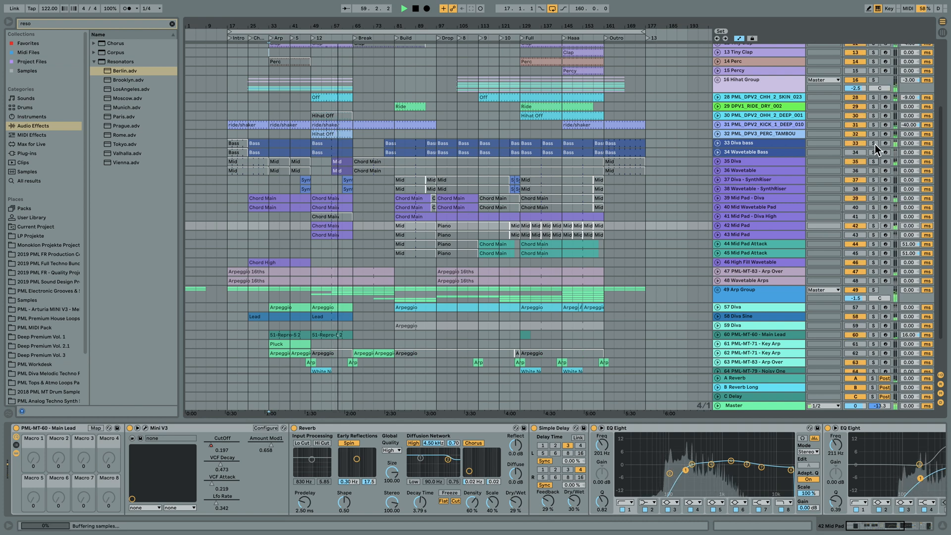
- Audition the Arp Group in solo, release the solo, and expand the group to show its tracks
click(874, 289)
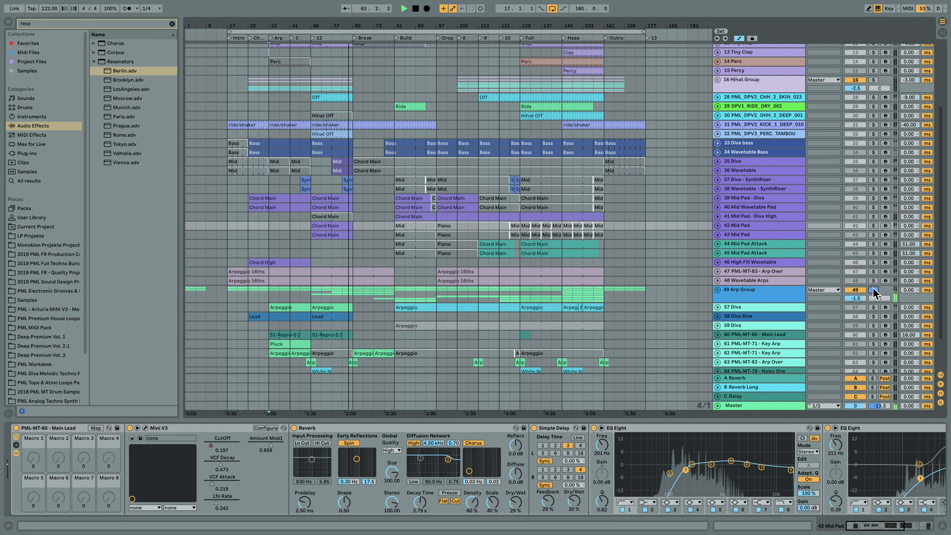
click(873, 290)
click(717, 290)
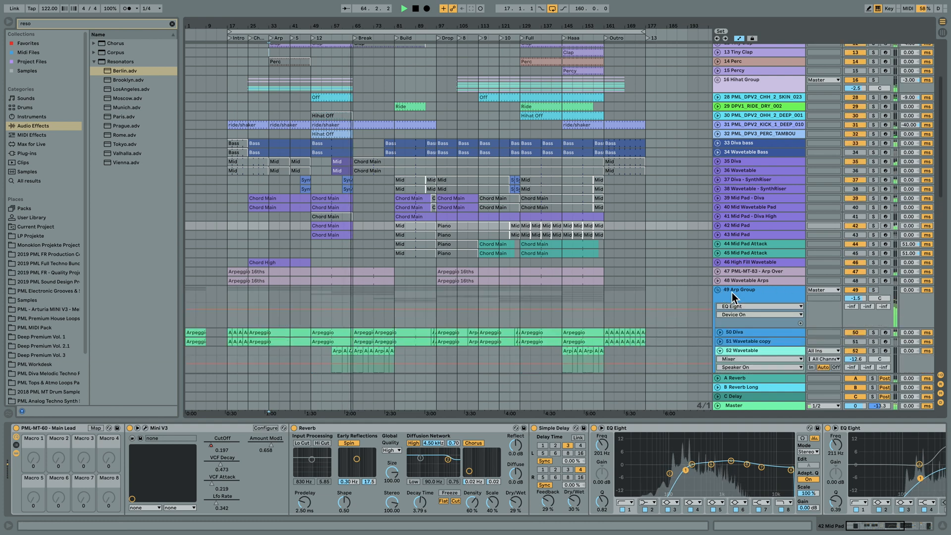
- Audition track 53 Wavetable within the Arp Group in solo with its device chain shown, and release the solo
scroll(749, 292, down, 2)
scroll(762, 277, down, 2)
click(875, 233)
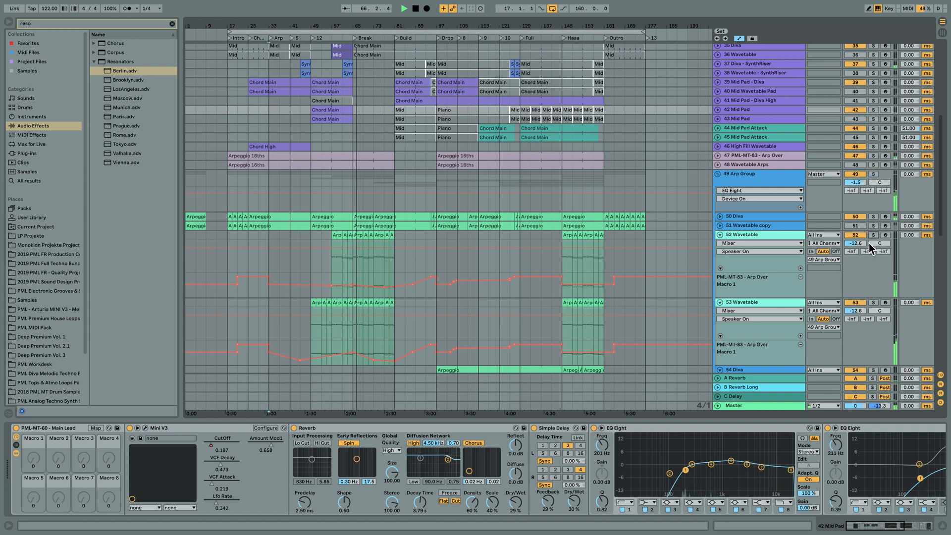
click(873, 302)
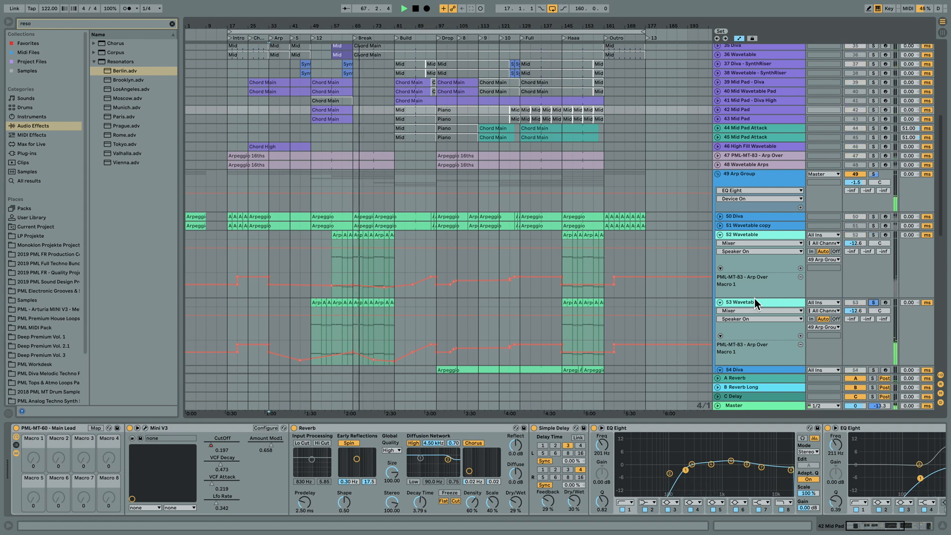
click(755, 300)
click(873, 302)
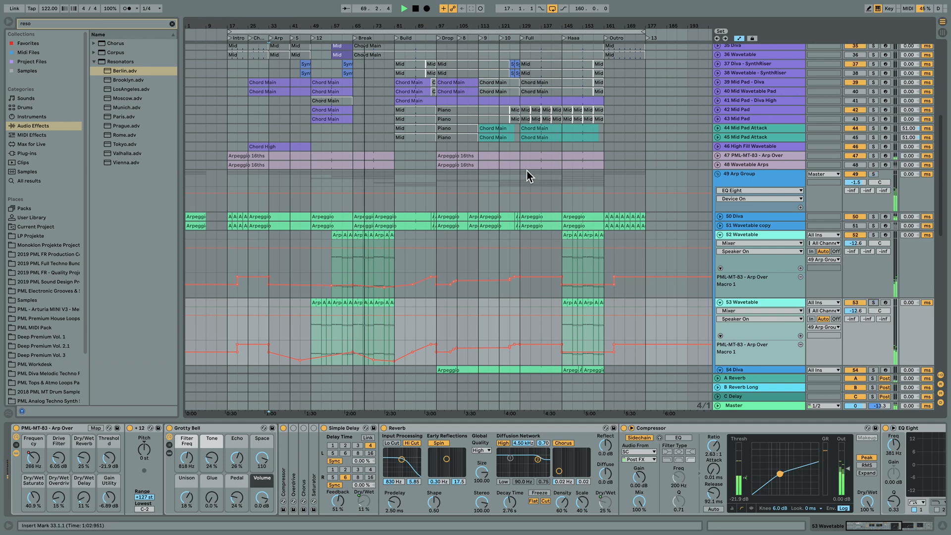
- Jump playback to the Build locator in the arrangement
scroll(526, 173, up, 3)
scroll(524, 175, up, 5)
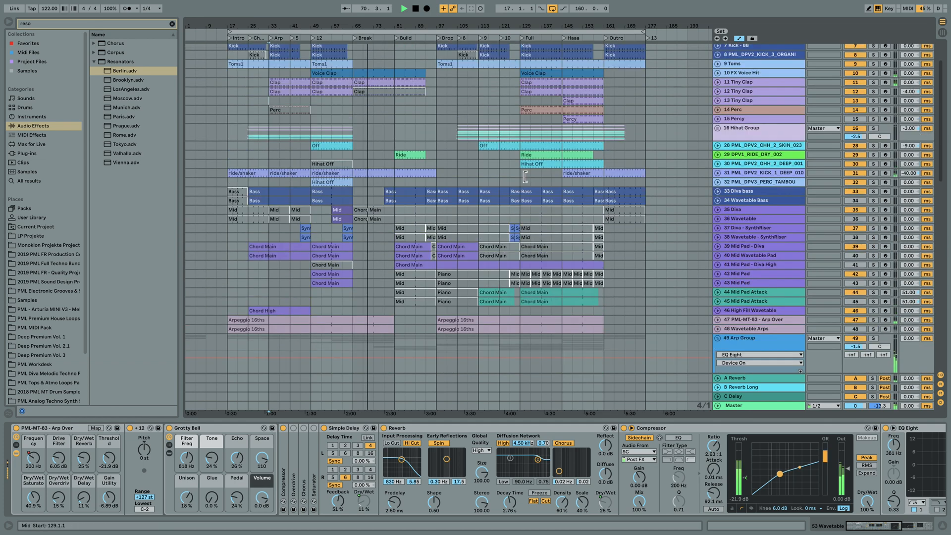
click(396, 38)
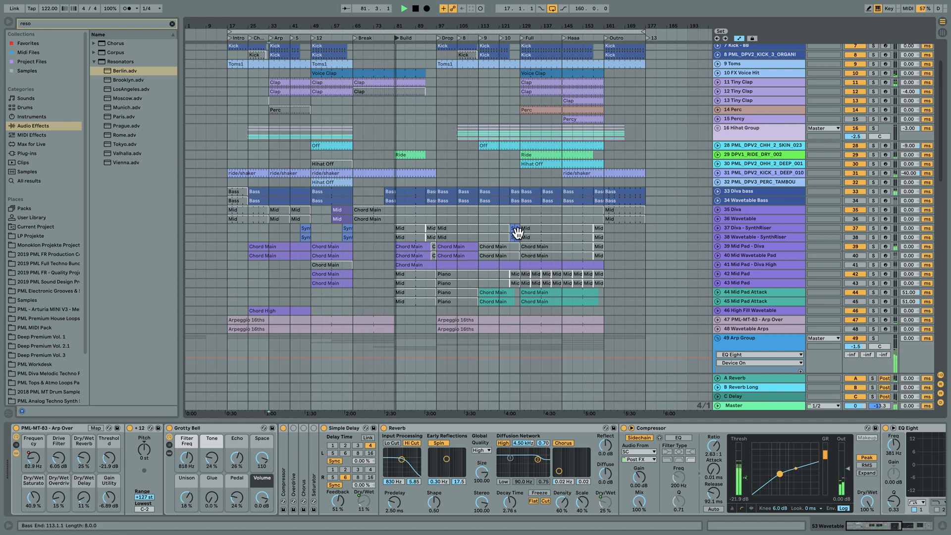
- Unfold track 50 Diva in the Arp Group and audition it briefly in solo
scroll(648, 337, down, 5)
scroll(624, 331, down, 1)
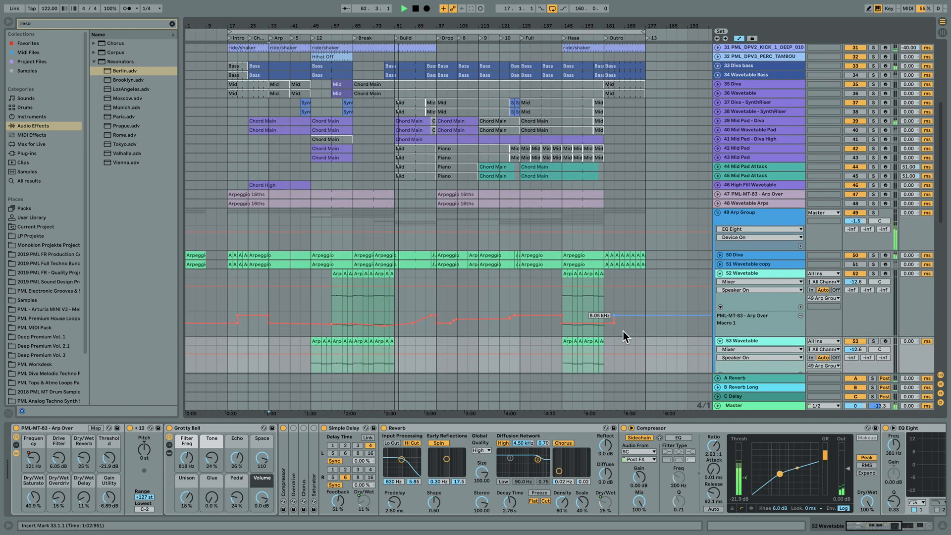
scroll(623, 332, down, 1)
scroll(587, 320, down, 3)
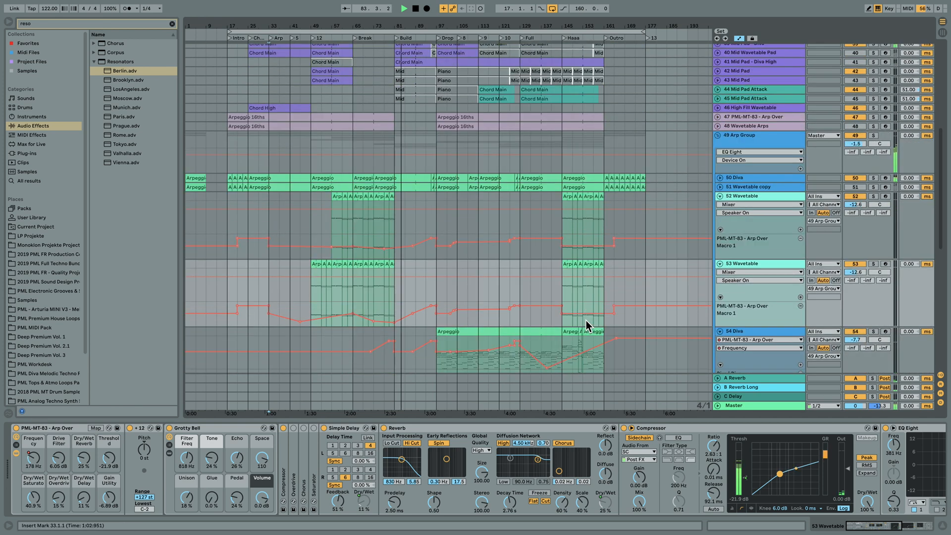
click(721, 178)
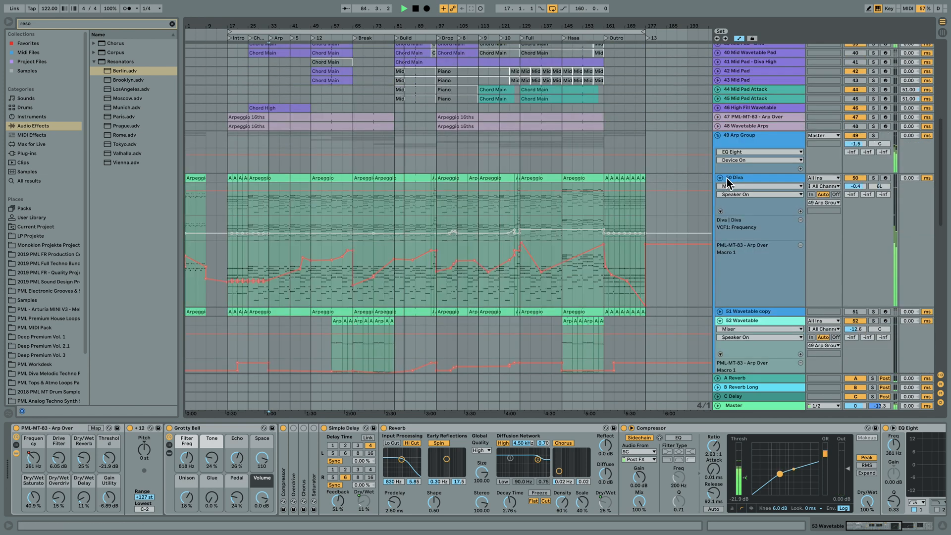
click(874, 178)
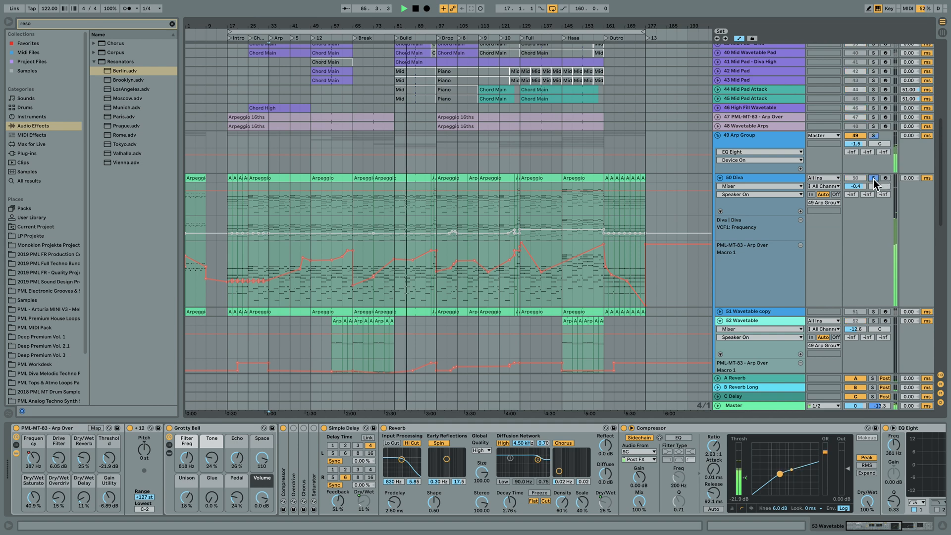
click(873, 178)
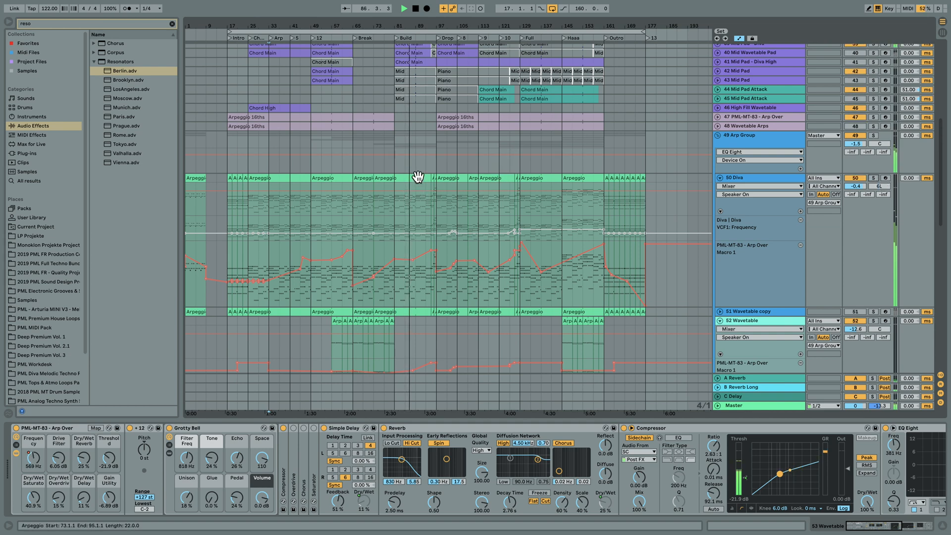
- Show track 50 Diva's devices and open its Arpeggio clip at the Build section to examine the MIDI notes
click(774, 180)
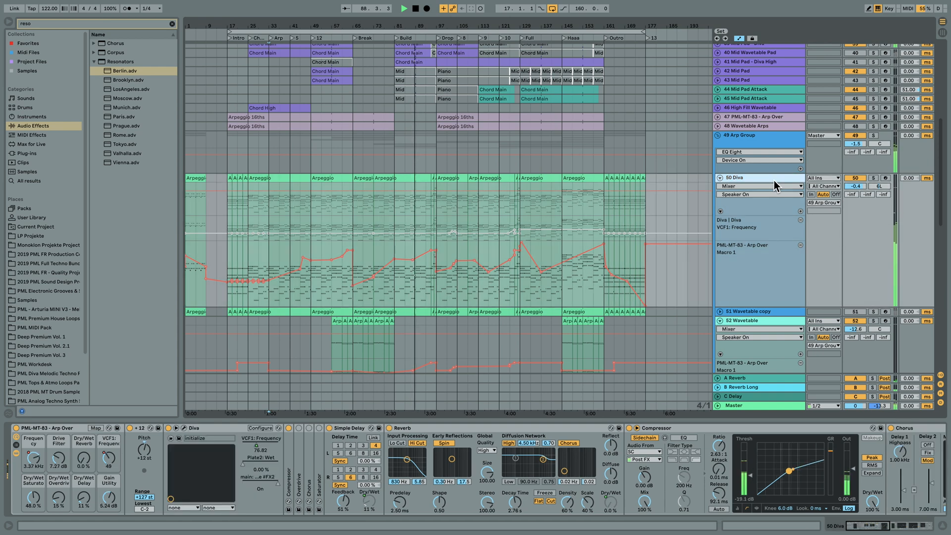
double_click(417, 182)
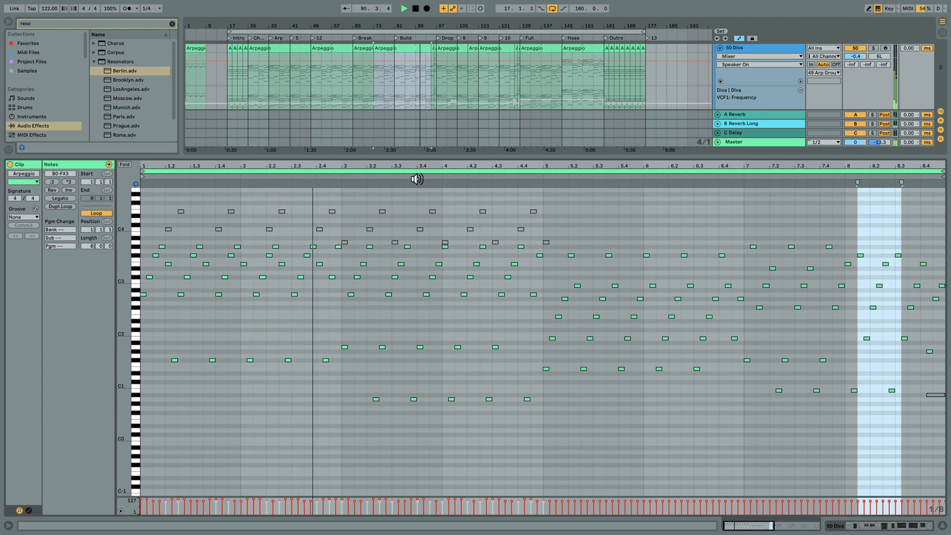
scroll(457, 265, up, 3)
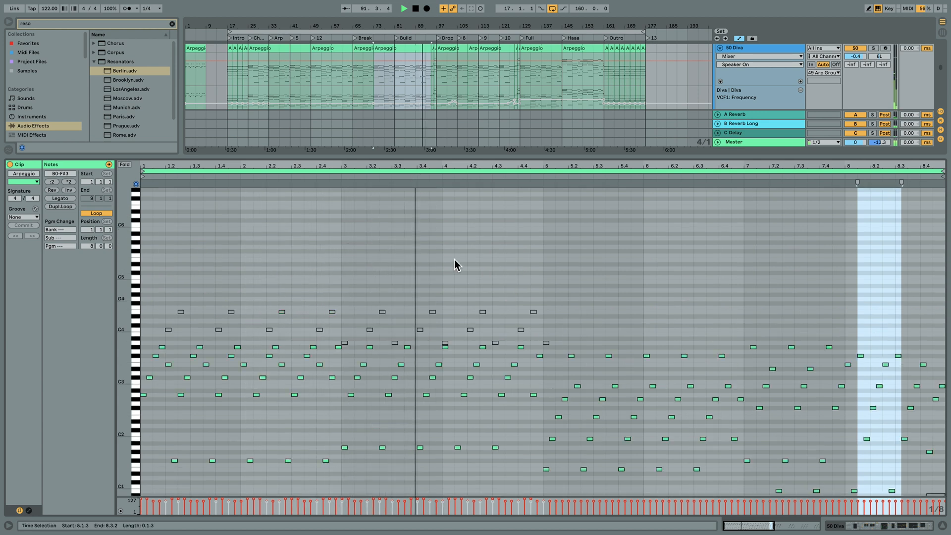
scroll(457, 265, down, 3)
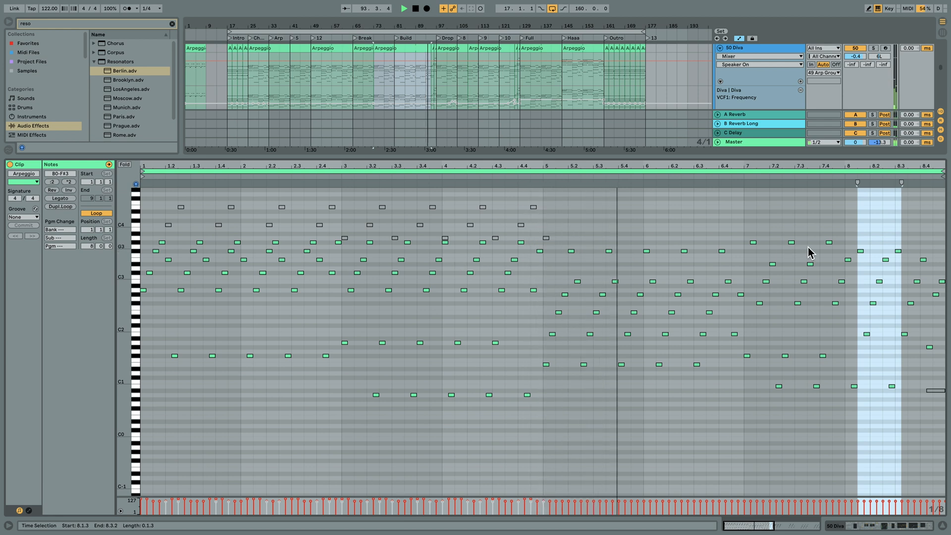
click(785, 325)
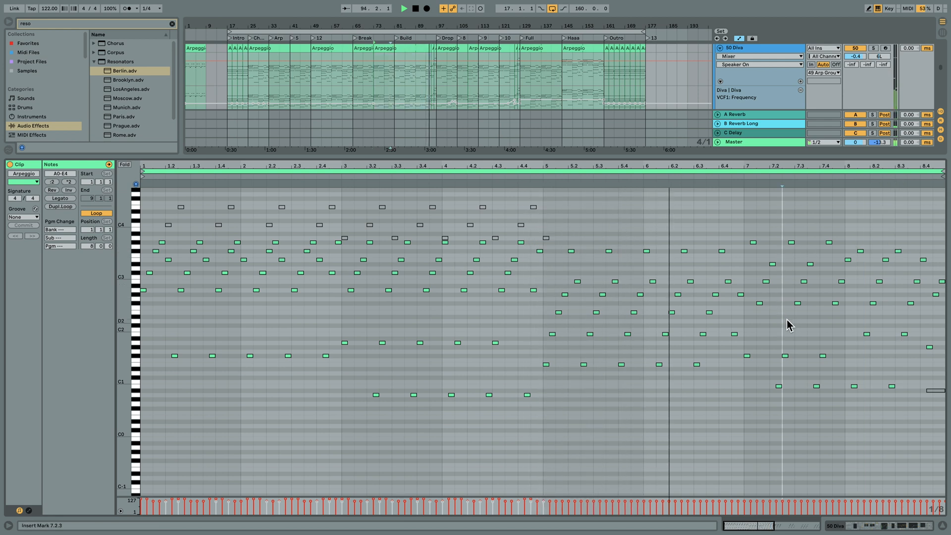
click(881, 526)
scroll(634, 262, up, 2)
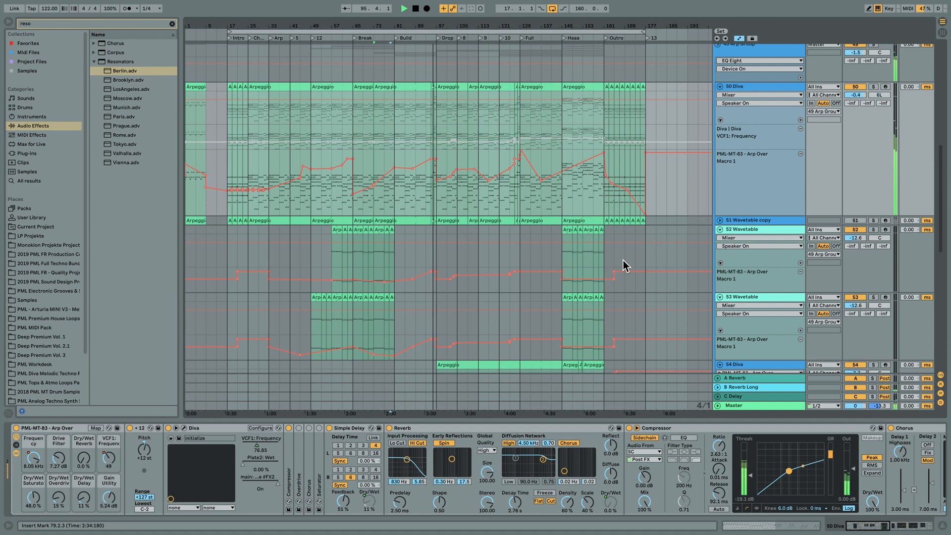
scroll(623, 260, down, 6)
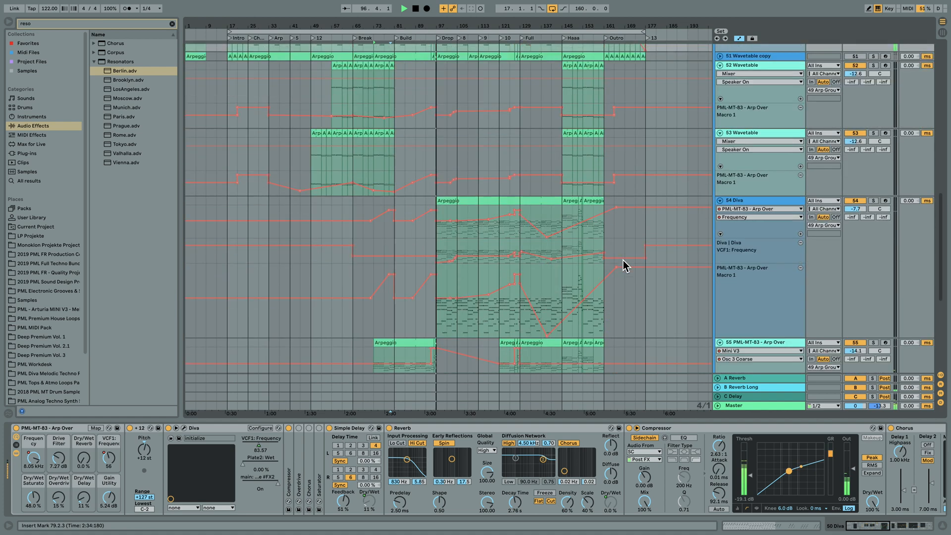
scroll(623, 260, down, 4)
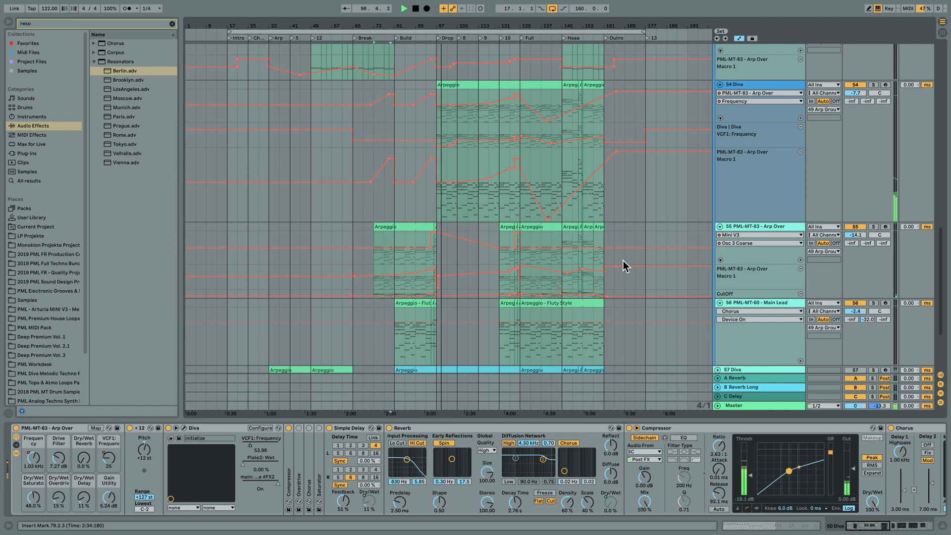
- Solo tracks 7 Kick - BB and 33 Diva bass together and show the Diva bass device chain
scroll(623, 260, up, 7)
scroll(623, 260, up, 15)
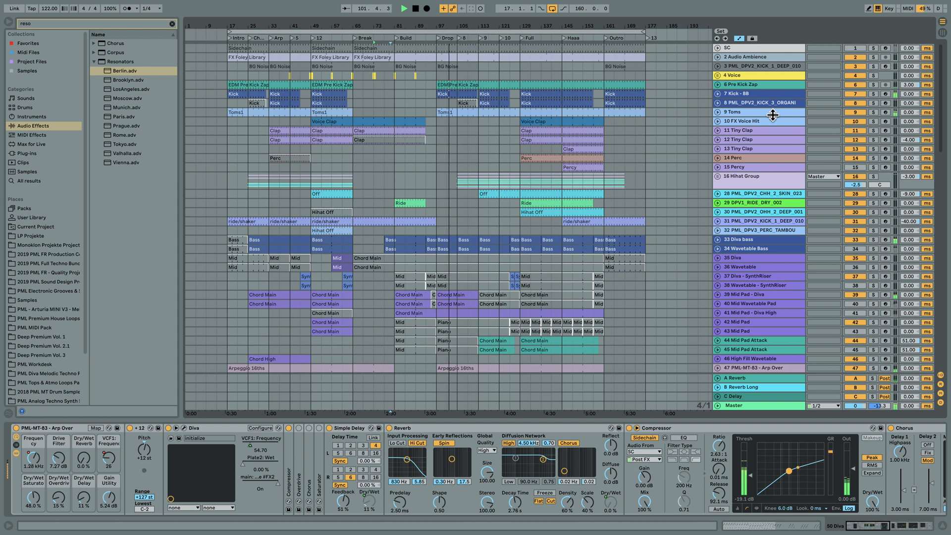
click(873, 94)
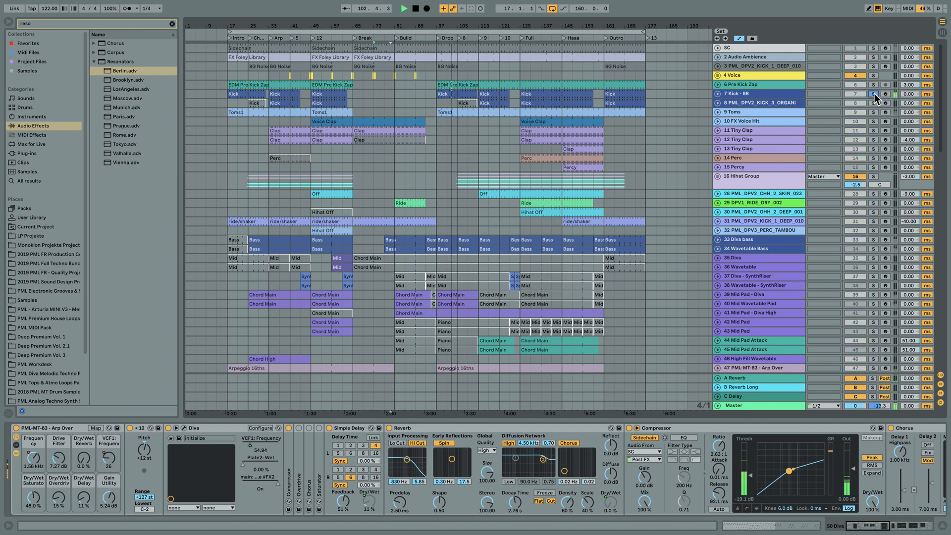
click(874, 239)
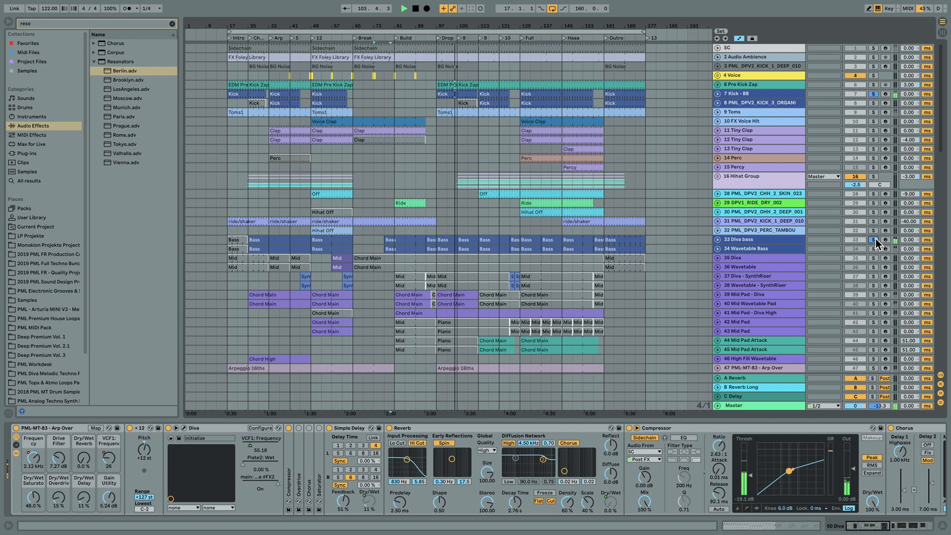
click(795, 239)
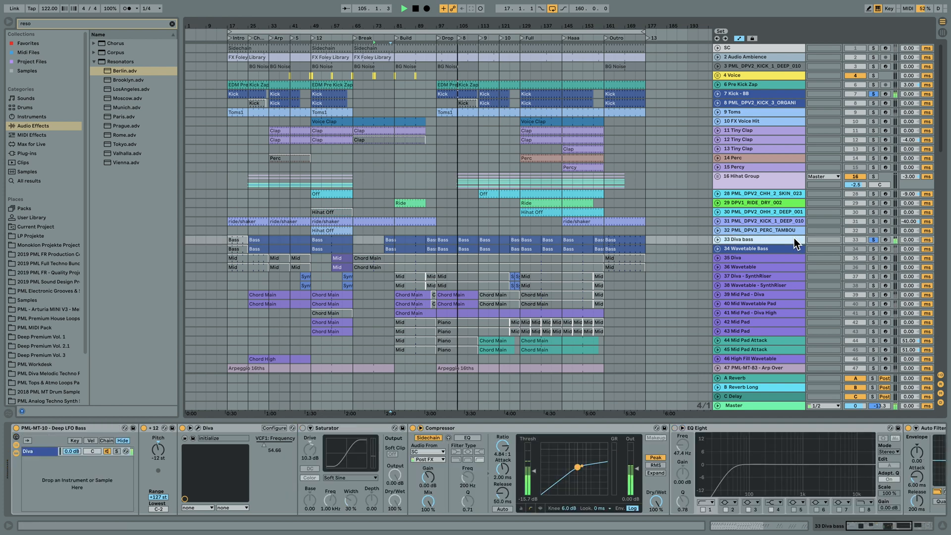
- Clear the kick and bass solos and unfold track 44 Mid Pad Attack to examine its Chord Main clips against the full mix
click(874, 239)
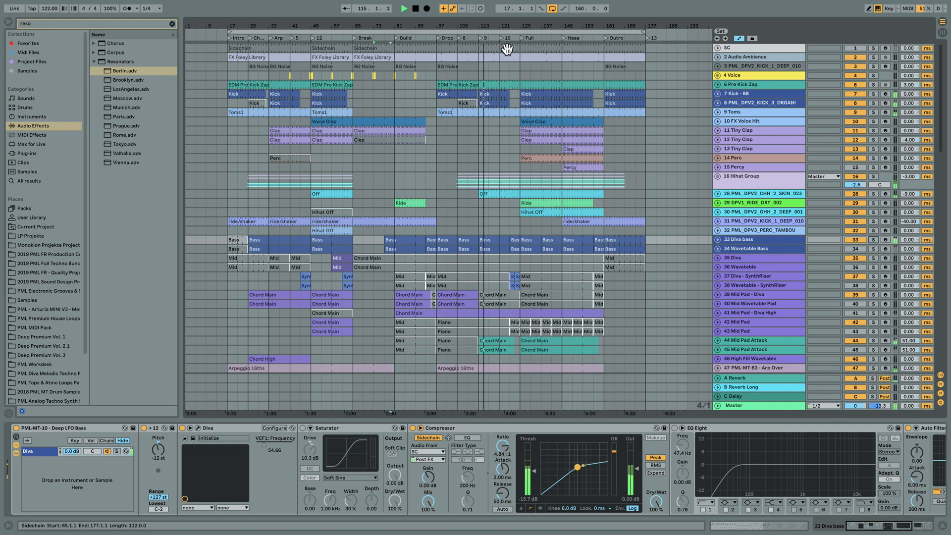
scroll(471, 237, down, 2)
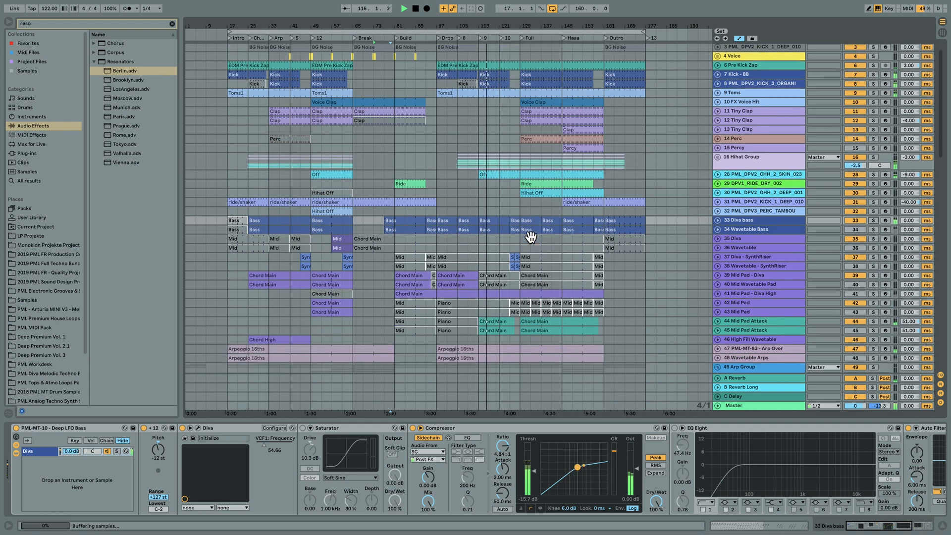
click(718, 321)
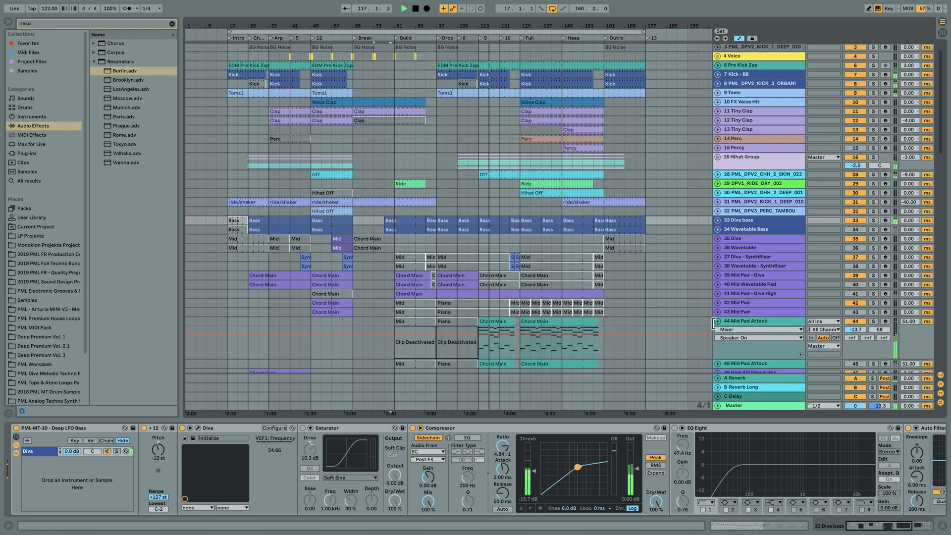
scroll(705, 322, down, 5)
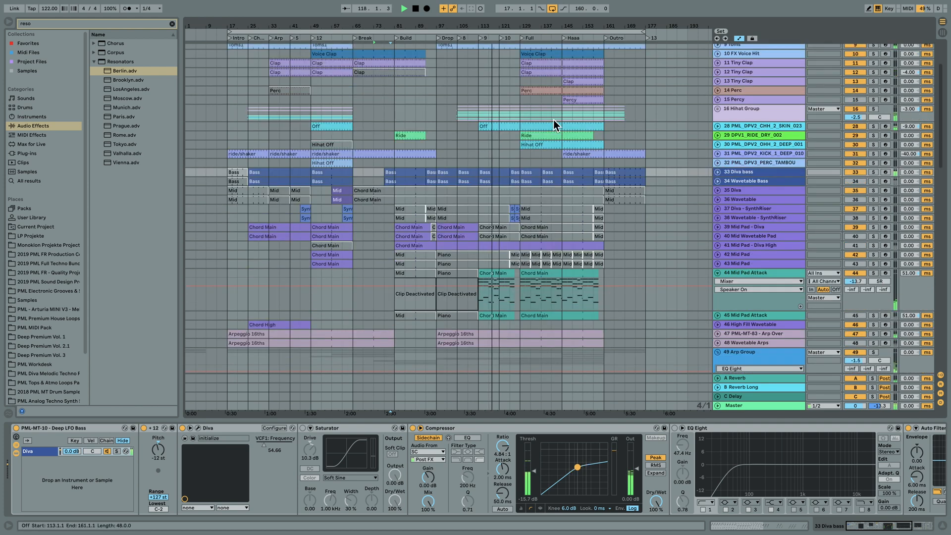
drag(503, 24, 504, 64)
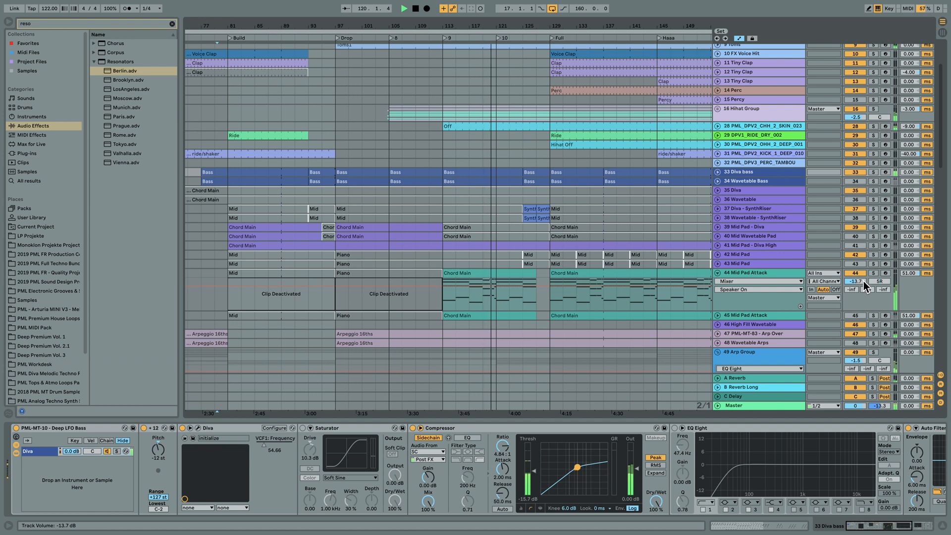
key(space)
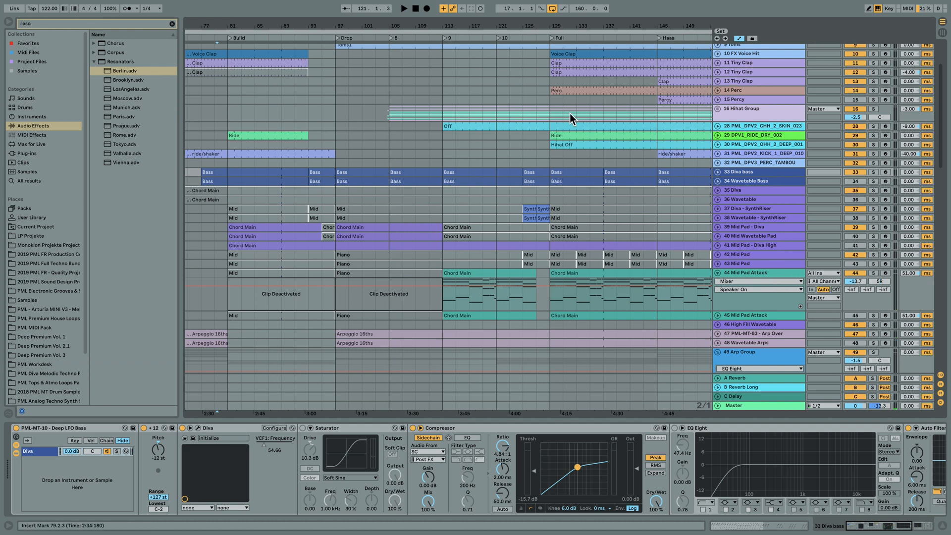
drag(508, 24, 520, 24)
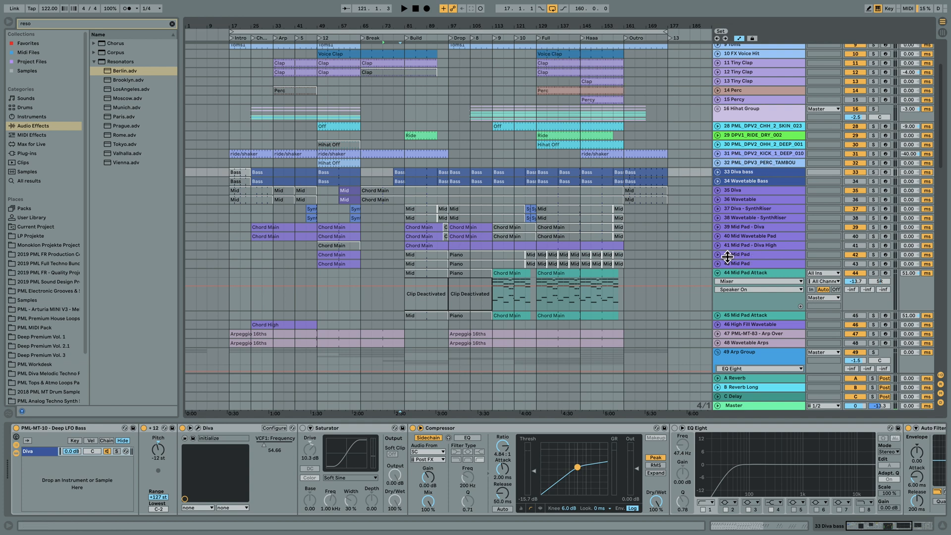
- Solo track 33 Diva bass, audition it from the Full section and unfold it to show its bass notes
click(771, 174)
click(873, 171)
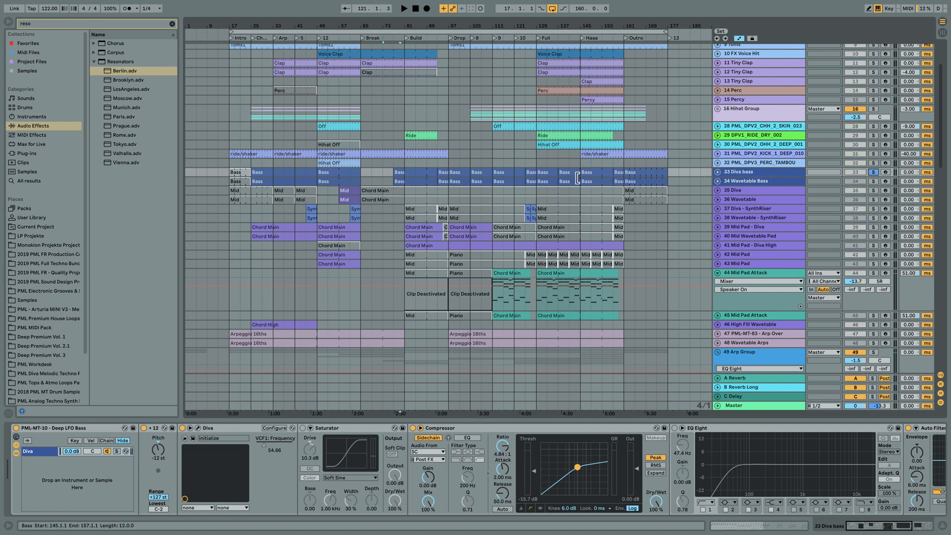
key(space)
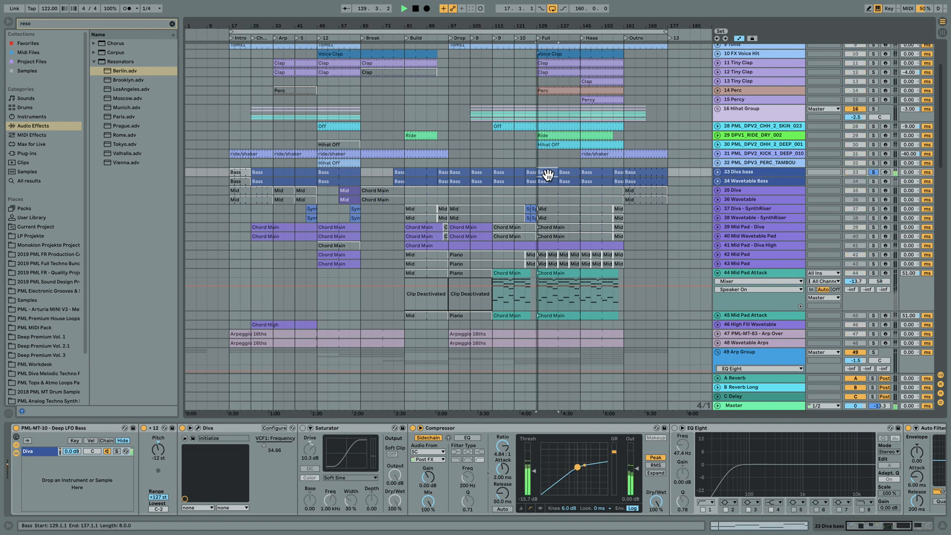
click(717, 172)
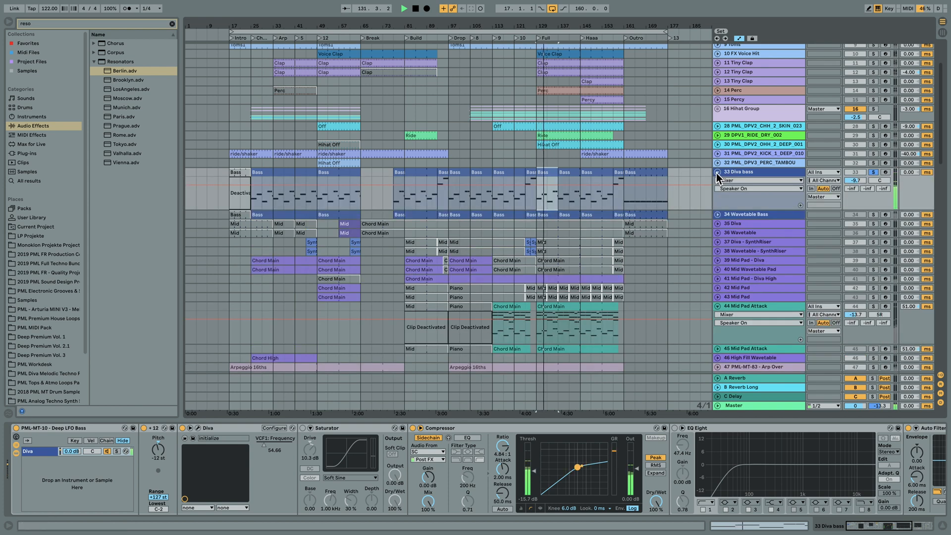
- Add track 7 Kick - BB to the solo, audition it together with the Diva bass and stop playback
scroll(793, 129, up, 3)
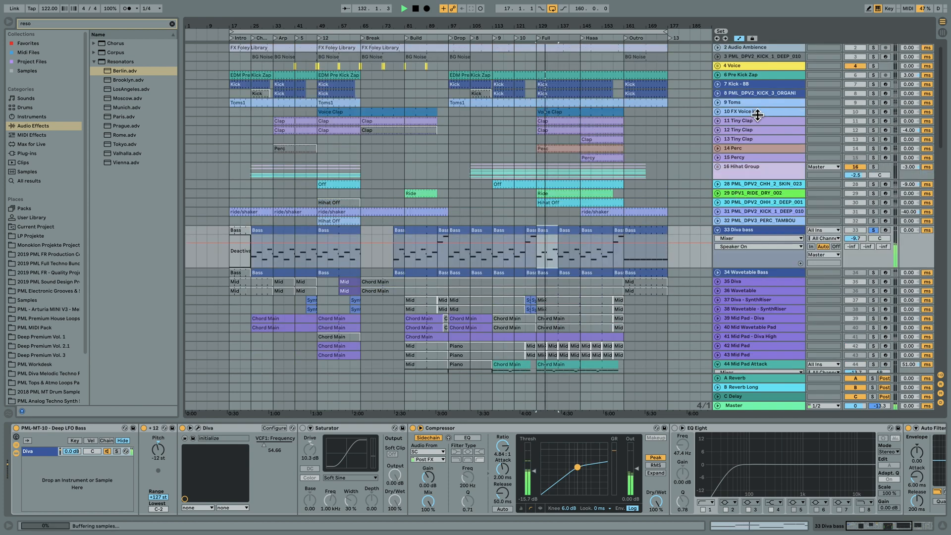
click(872, 83)
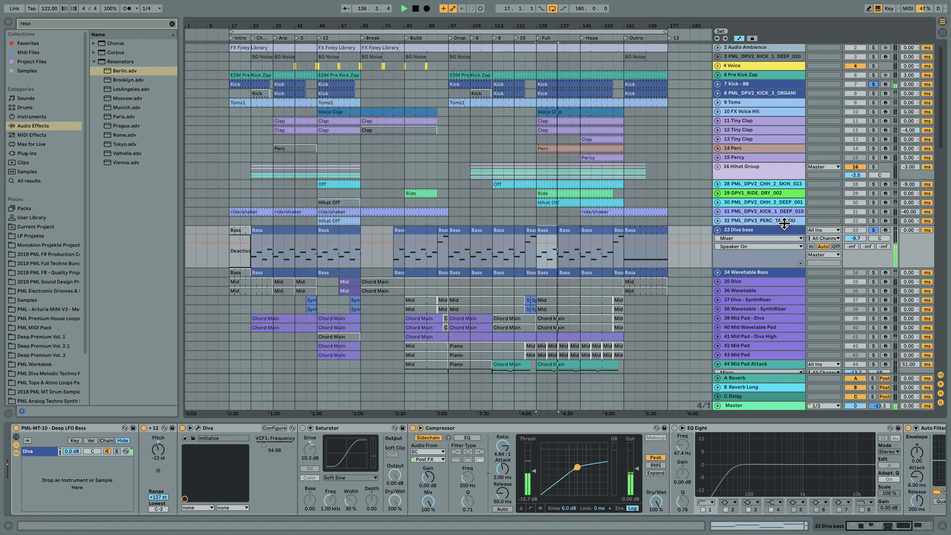
scroll(768, 239, down, 5)
key(space)
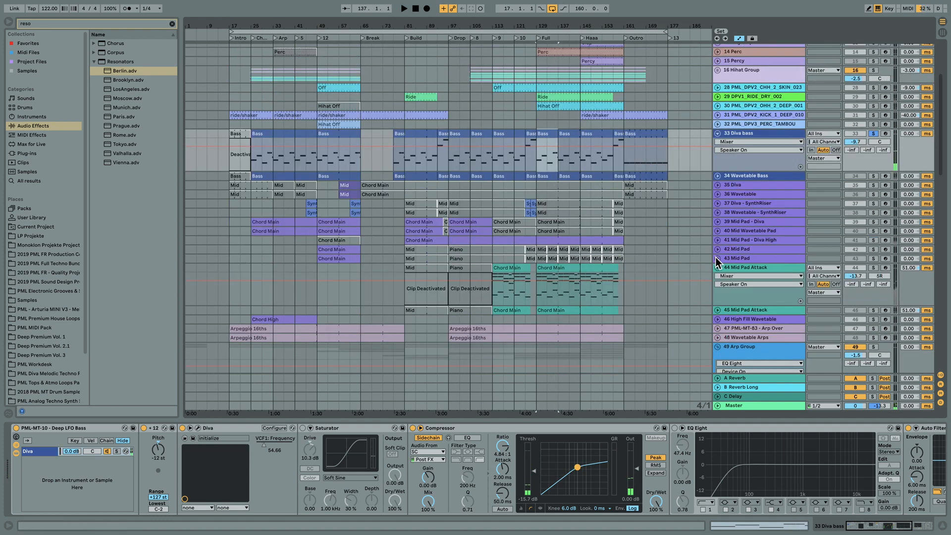
click(782, 270)
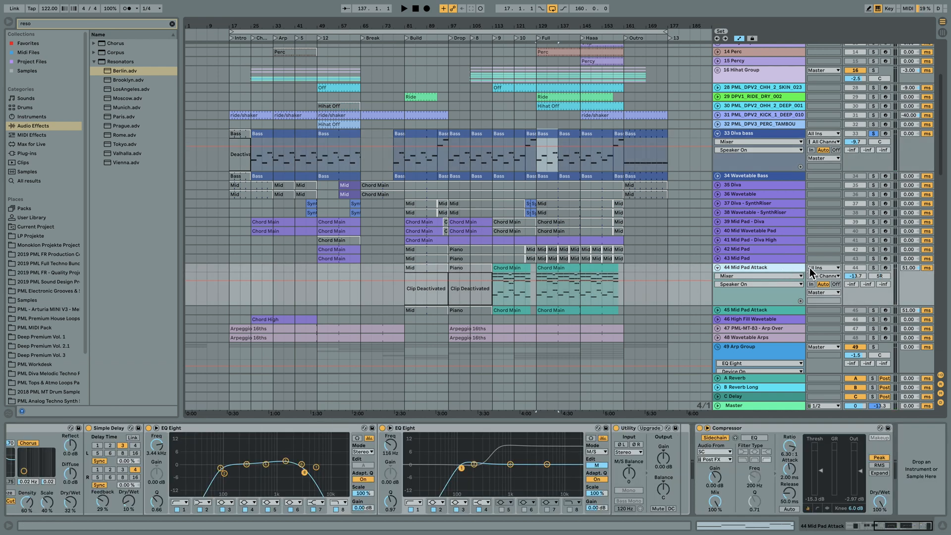
click(570, 269)
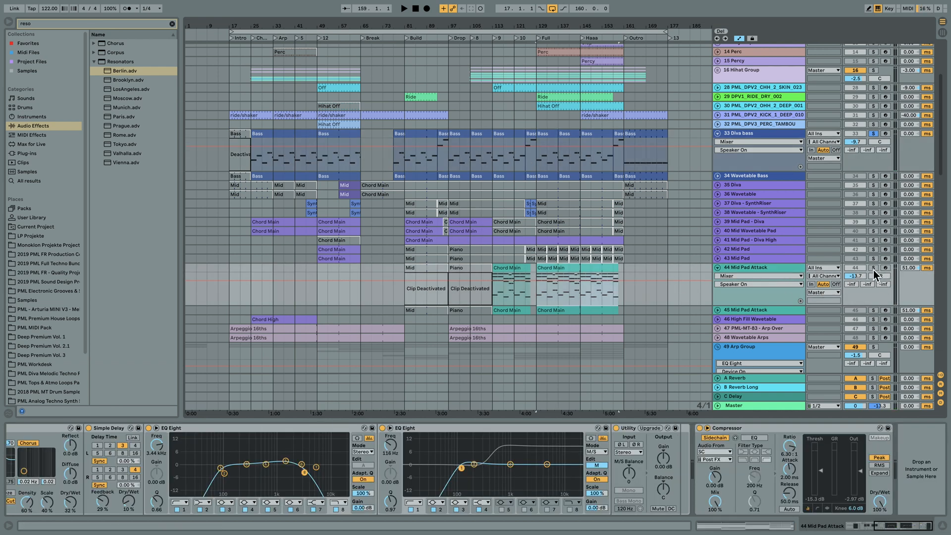
drag(886, 526, 855, 526)
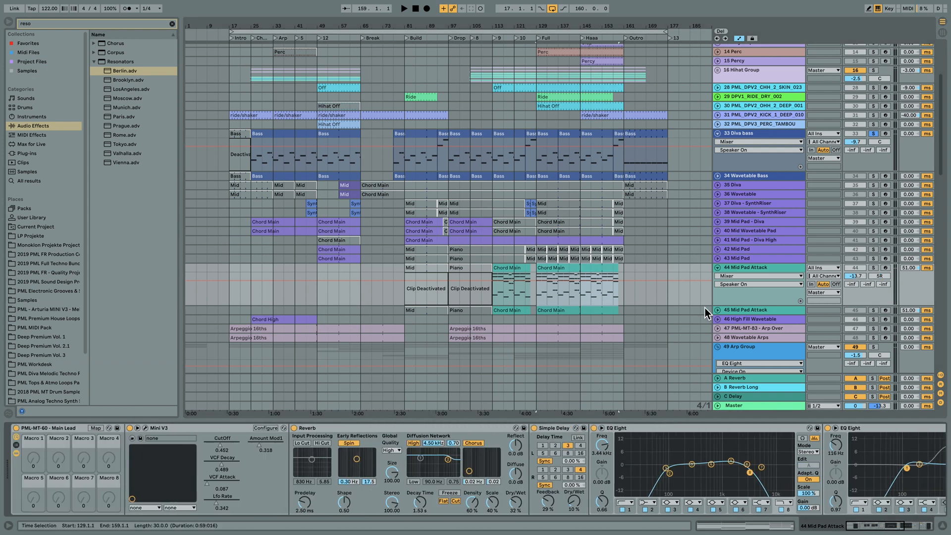
click(874, 268)
key(space)
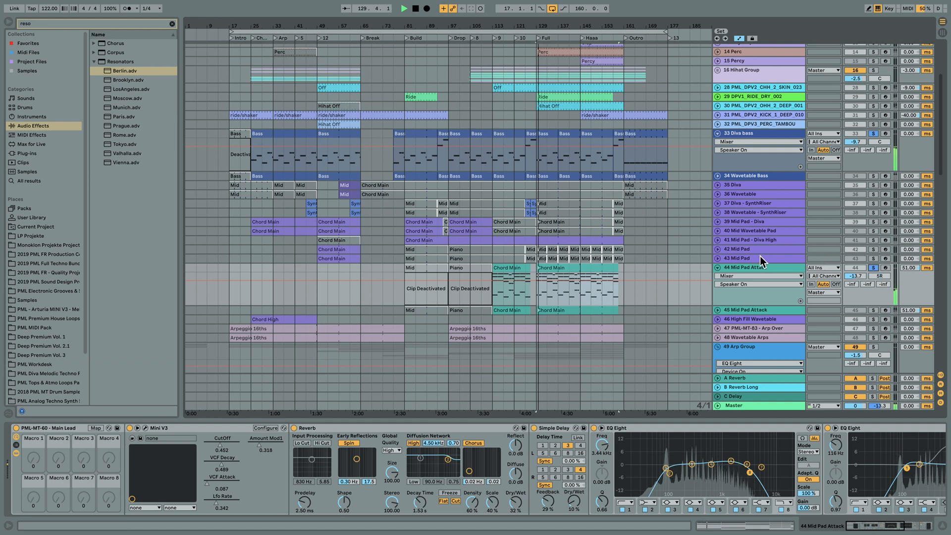
- Open track 44's Mini V3 synth window to view the 60 Main Lead preset, close it and stop playback
click(736, 266)
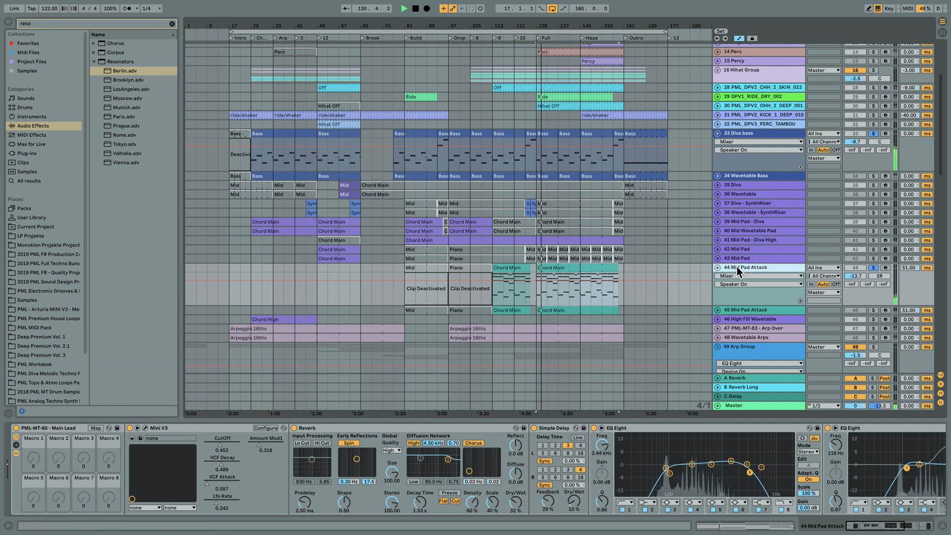
click(146, 427)
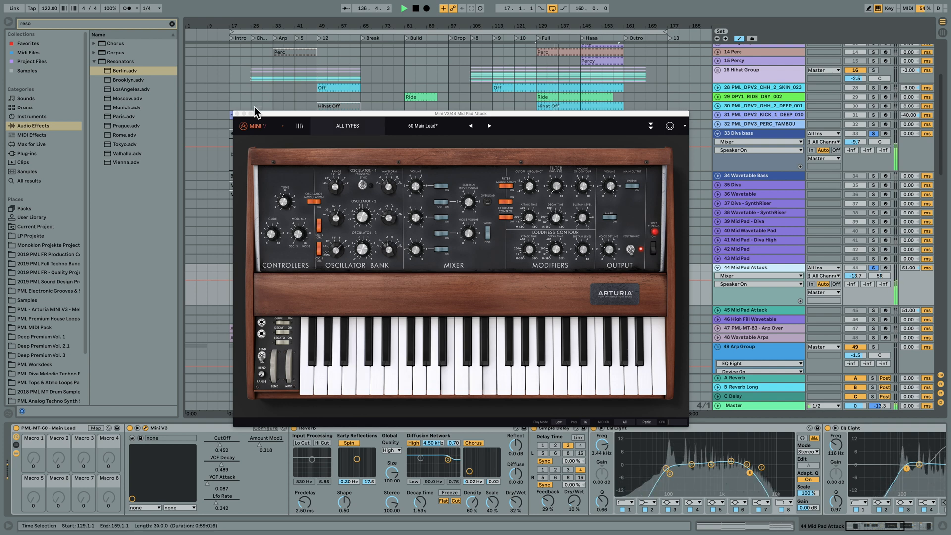
click(237, 113)
key(space)
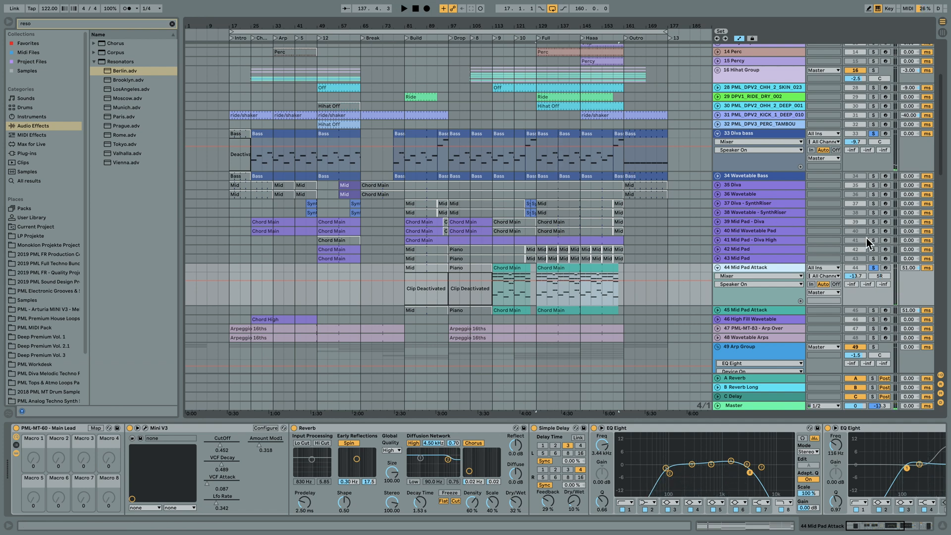
- Clear the solos on the kick, Diva bass and Mid Pad Attack tracks
scroll(633, 198, up, 2)
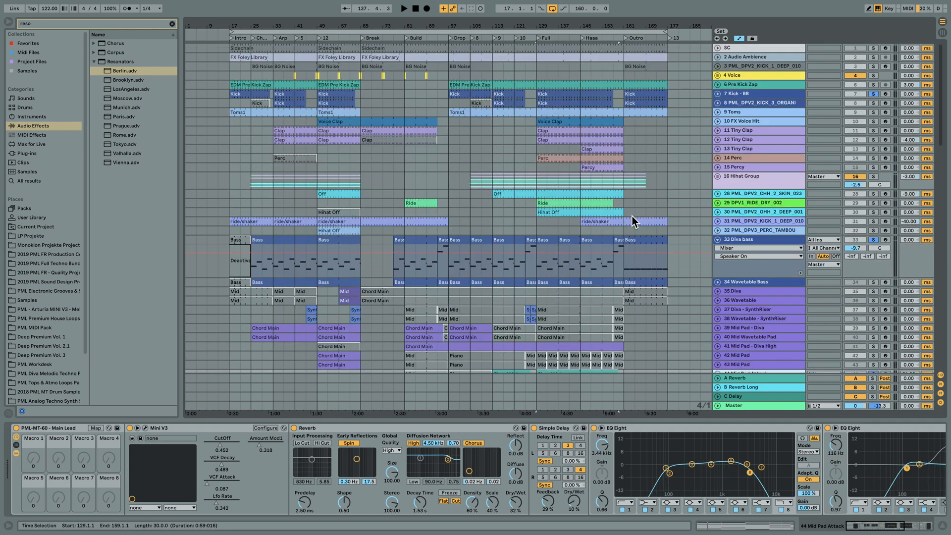
scroll(622, 244, down, 4)
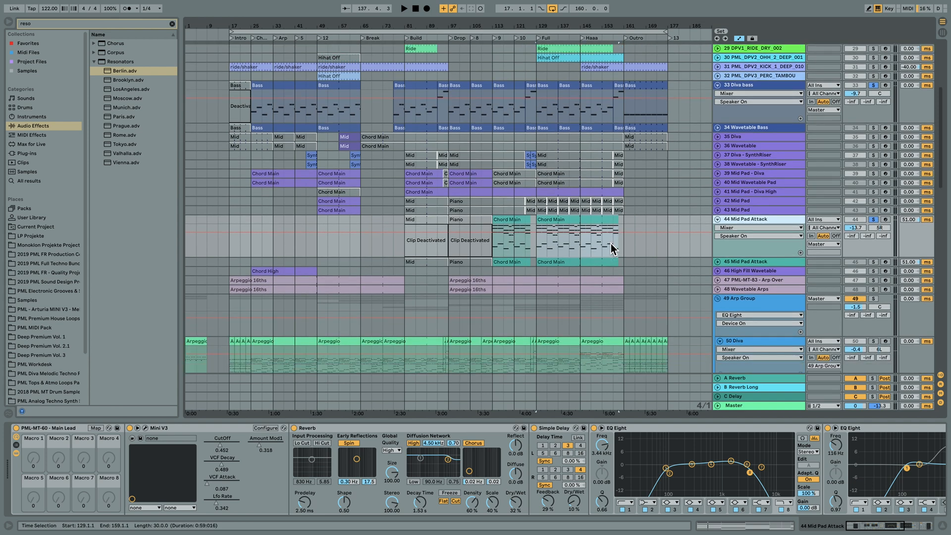
click(872, 219)
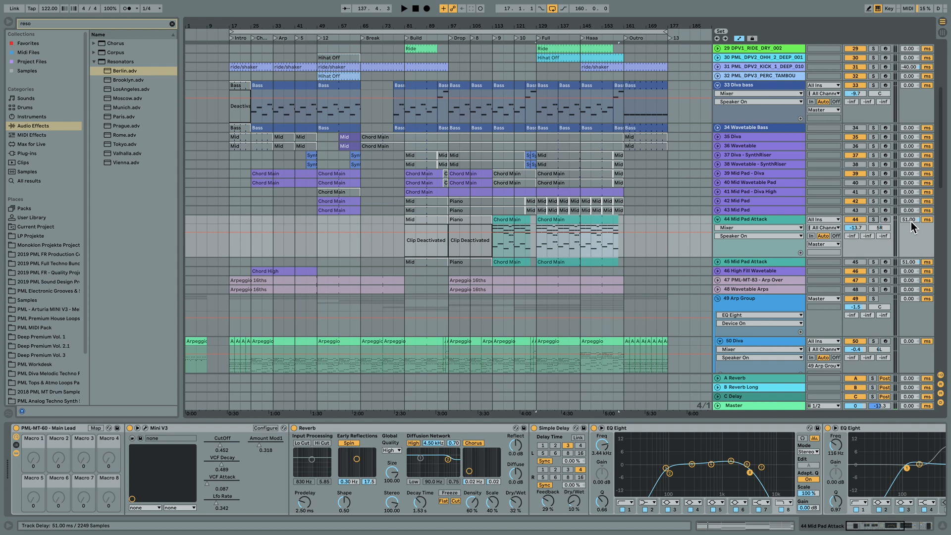
- Unfold track 47 PML-MT-83 - Arp Over and audition it in solo from the Full section at bar 129
scroll(687, 270, down, 3)
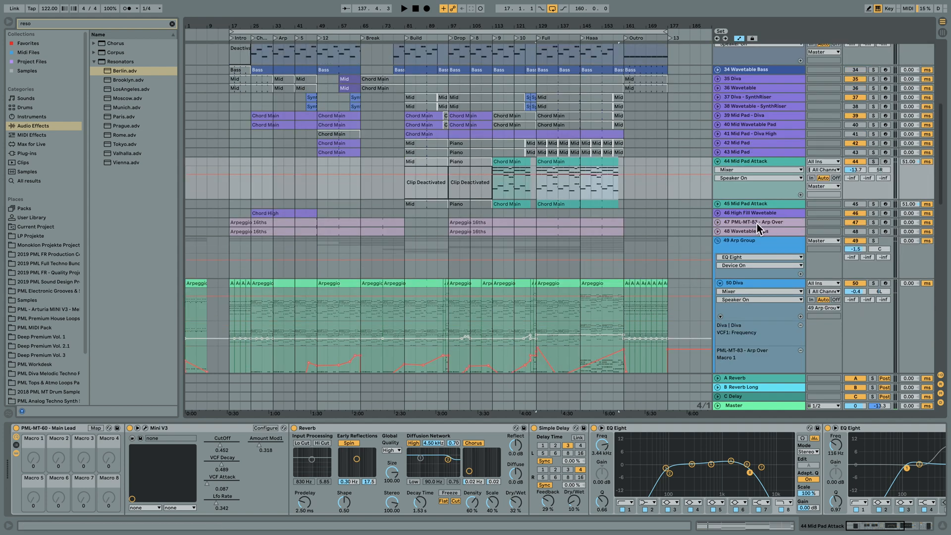
click(717, 221)
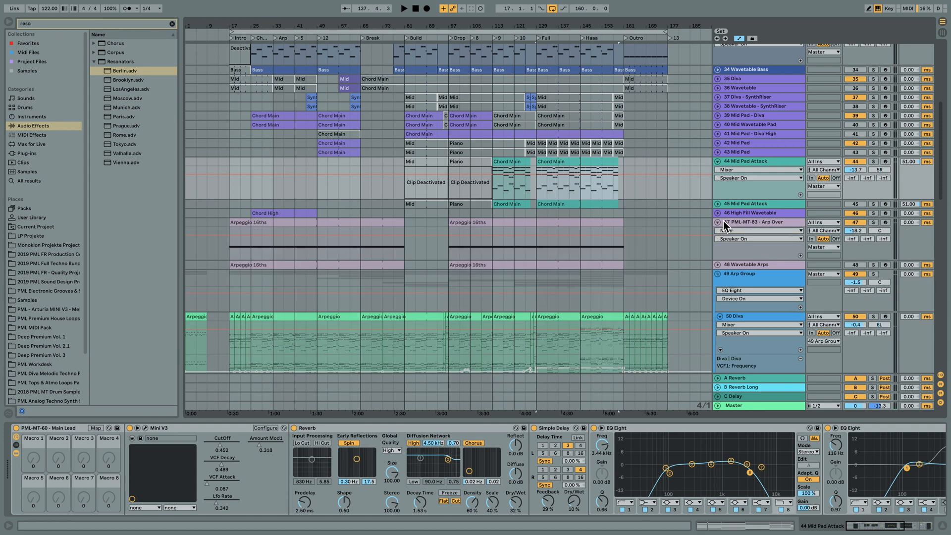
click(874, 222)
click(537, 246)
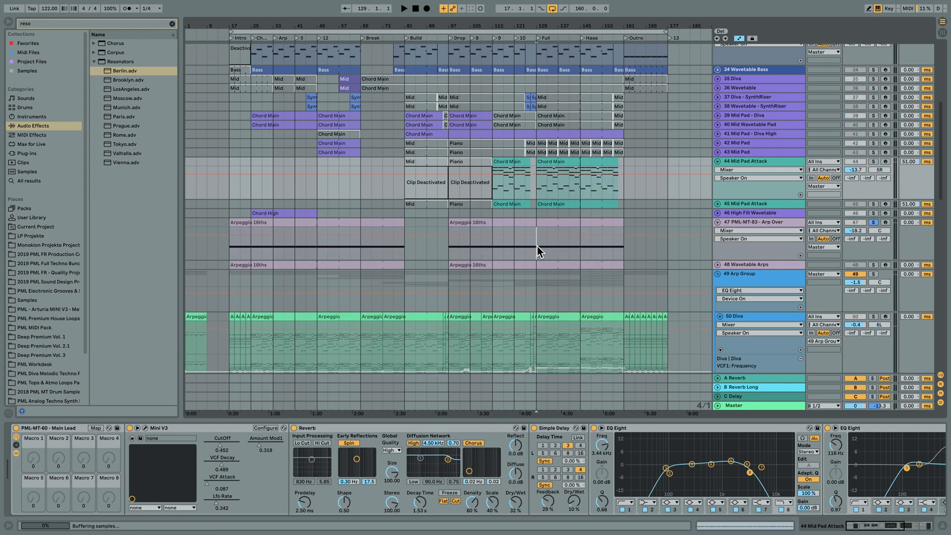
key(space)
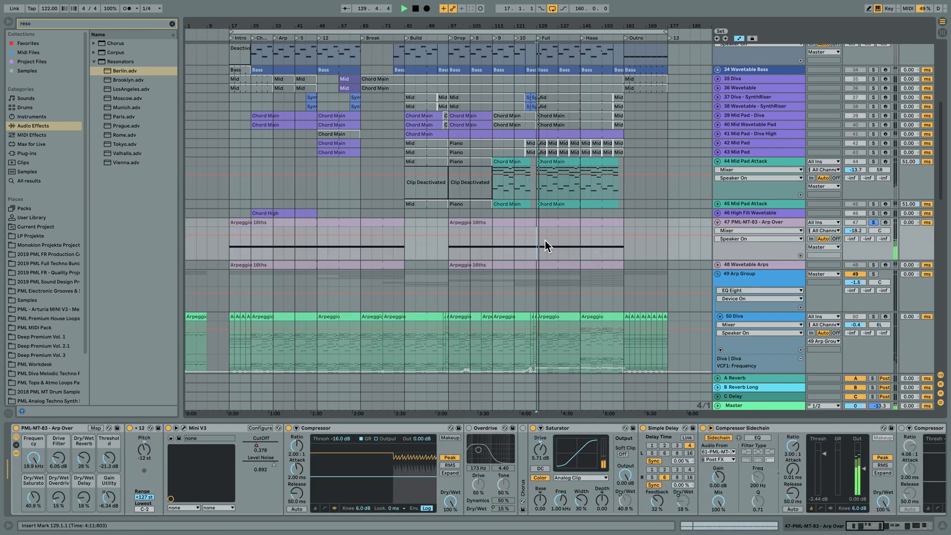
- Display track 47's Gain Utility and Mini V3 CutOff automation, audition it from bar 101 in the Drop section, and clear the solo
click(745, 231)
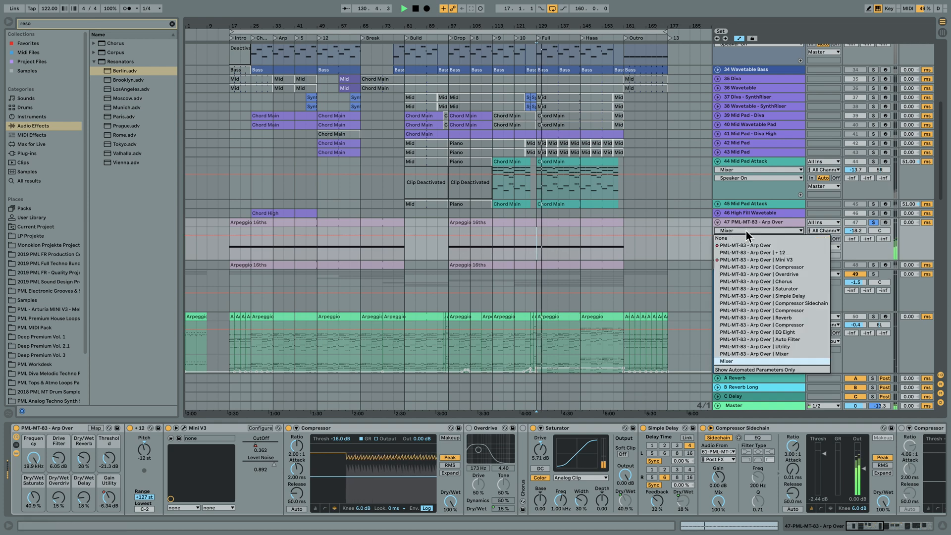
click(751, 246)
click(752, 240)
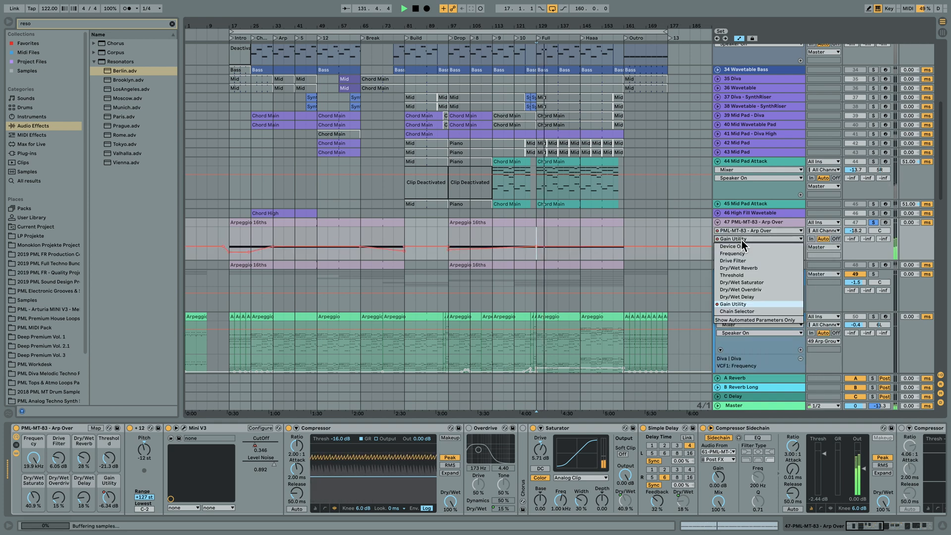
click(750, 230)
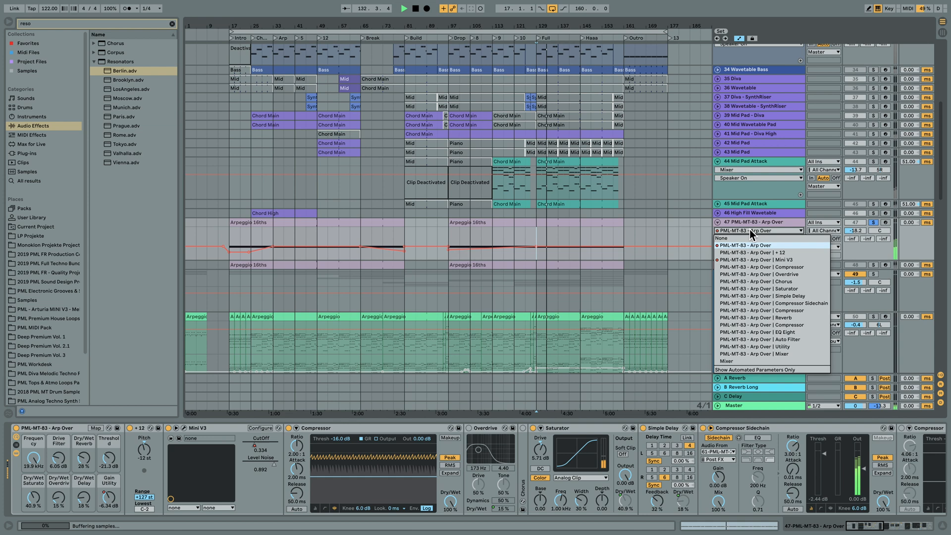
click(744, 260)
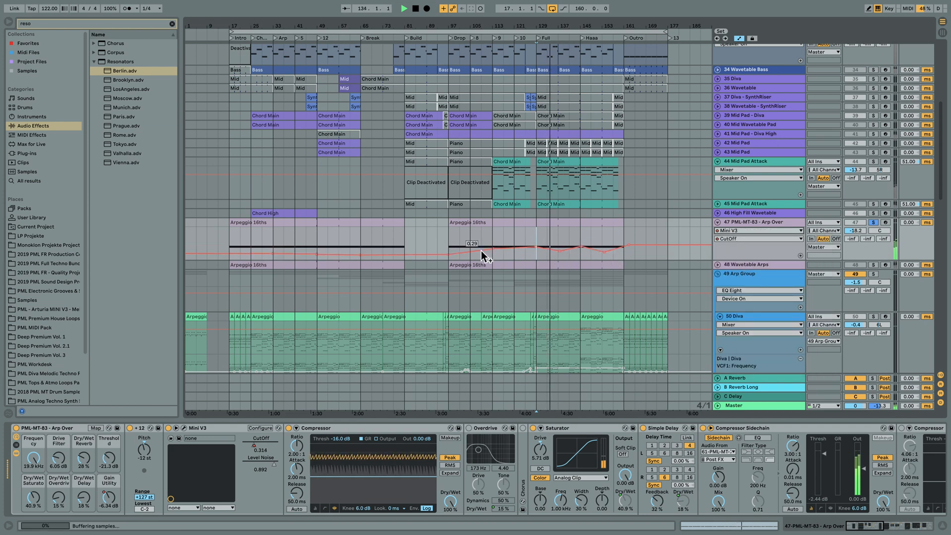
click(459, 240)
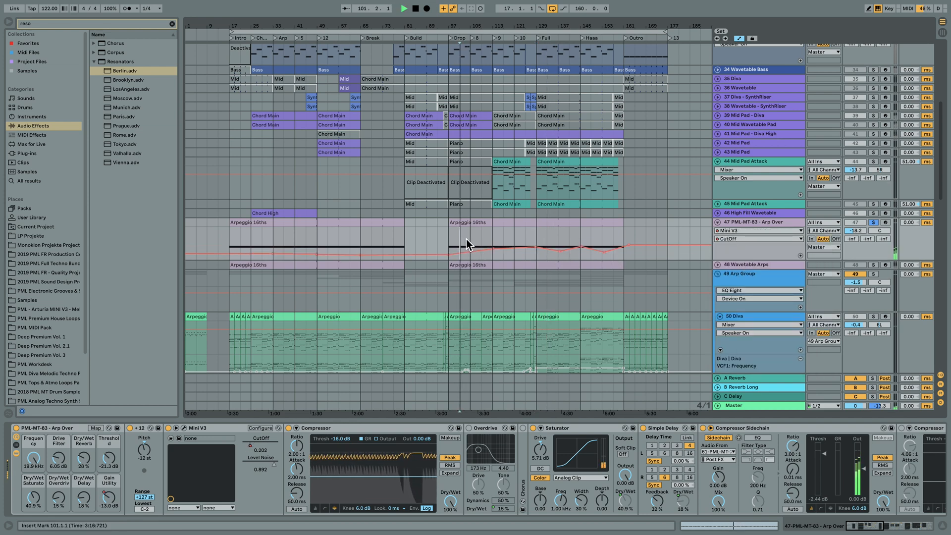
click(872, 222)
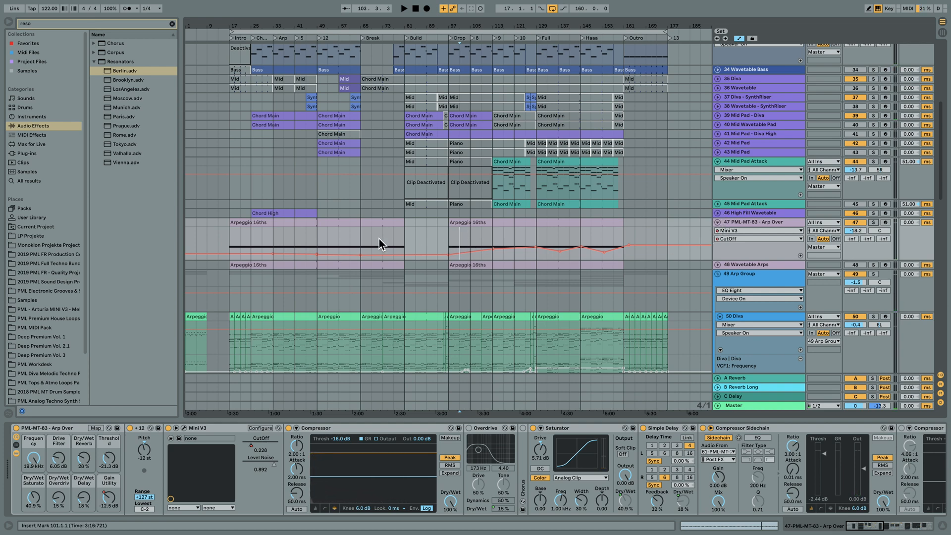
- Open track 47's first Arpeggio 16ths clip to examine its MIDI notes, and return to the track's device chain
click(450, 240)
double_click(295, 224)
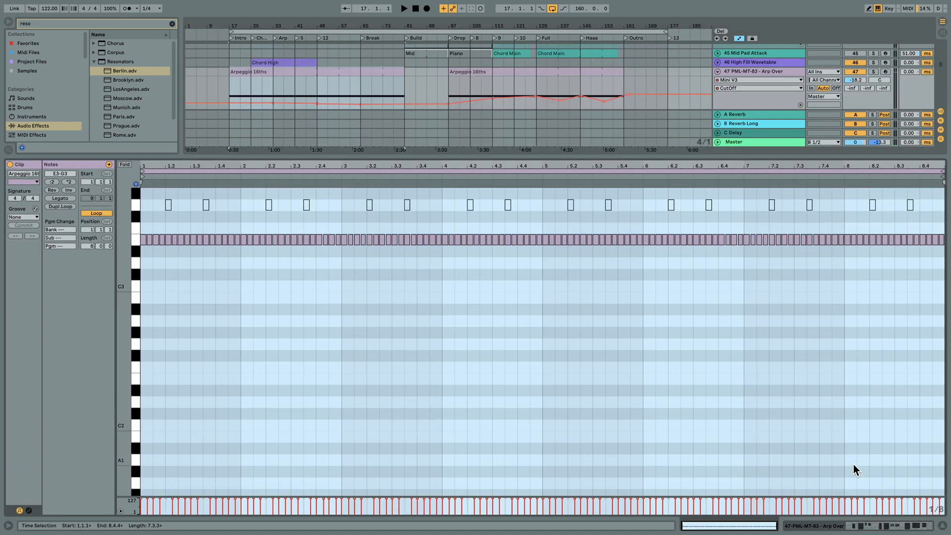
click(871, 525)
scroll(494, 139, up, 3)
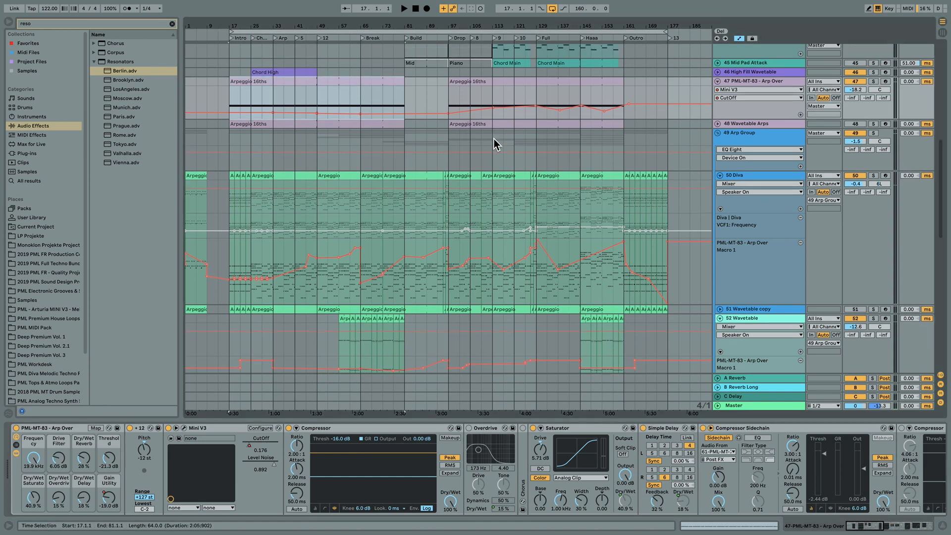
- Play the arrangement from bar 17 and briefly solo track 50 Diva to audition its arpeggio against the full mix
key(space)
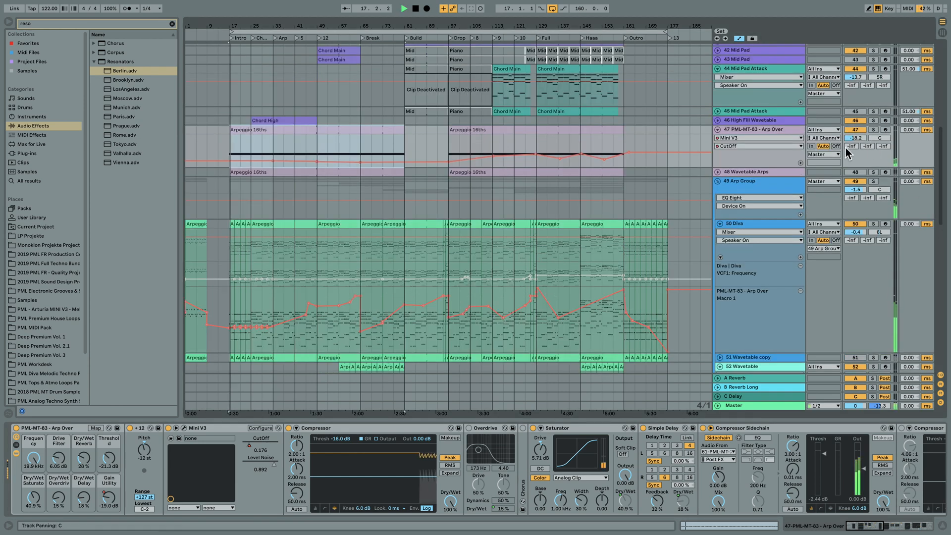
scroll(463, 217, up, 3)
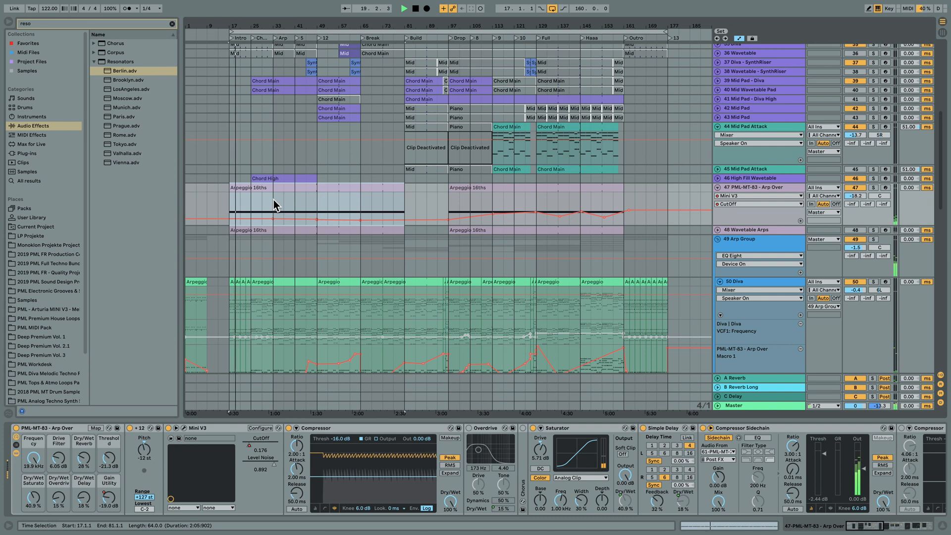
scroll(264, 241, down, 1)
click(873, 263)
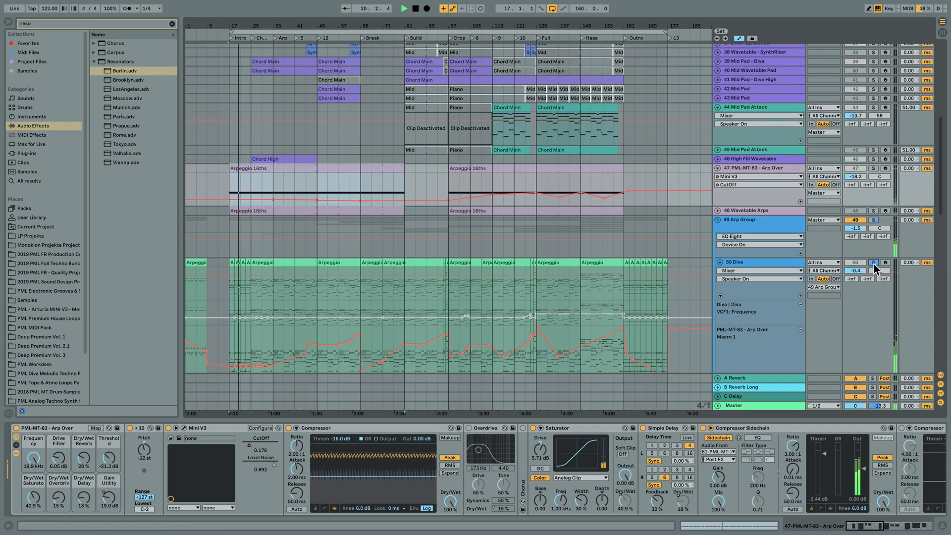
click(873, 262)
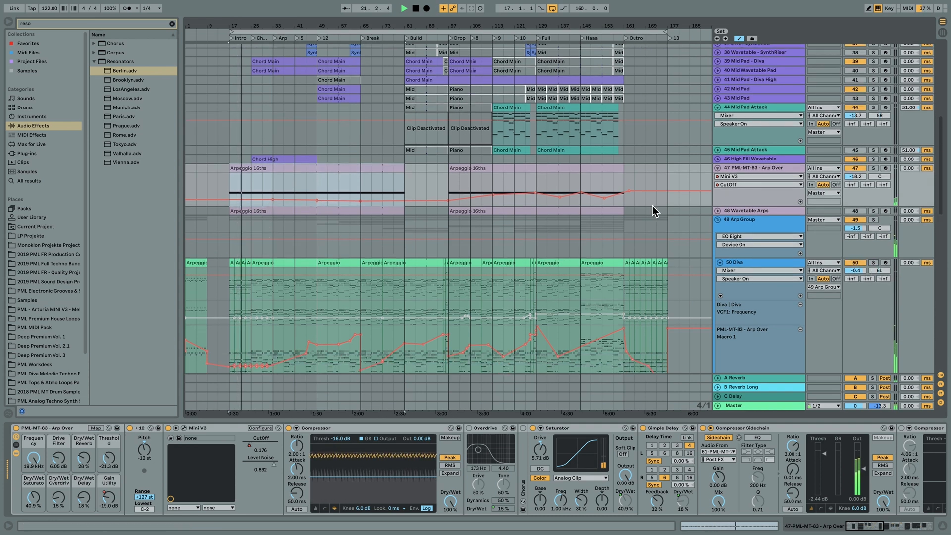
- Audition the full arrangement from the Chords section at bar 25 while reviewing the tracks, and stop playback
click(251, 38)
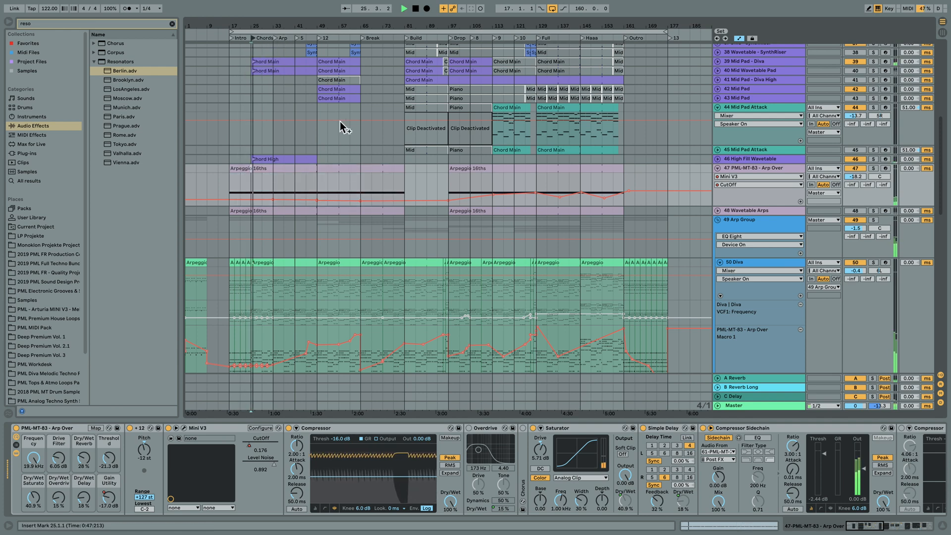
scroll(341, 169, down, 3)
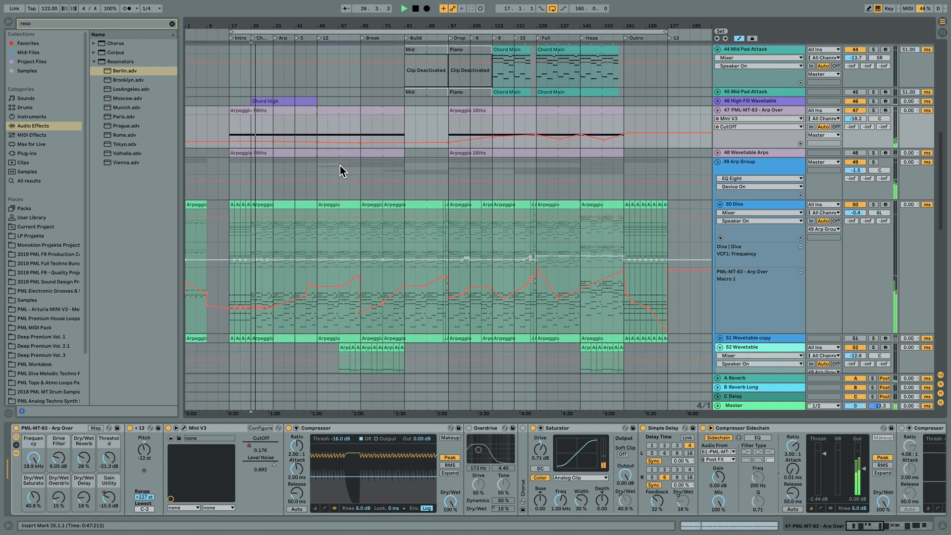
scroll(341, 166, up, 5)
scroll(340, 165, up, 6)
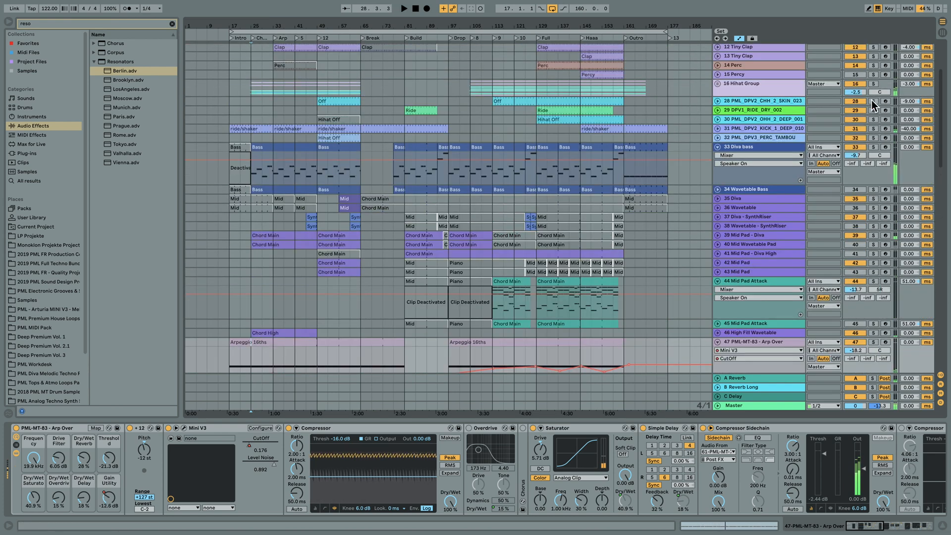
key(space)
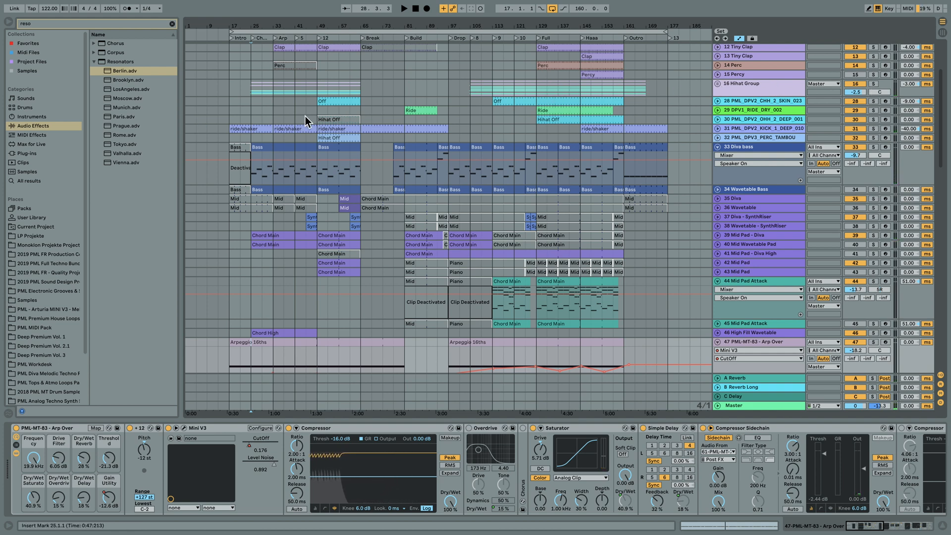
- Audition the Hihat Group in solo from bar 25
click(873, 85)
key(space)
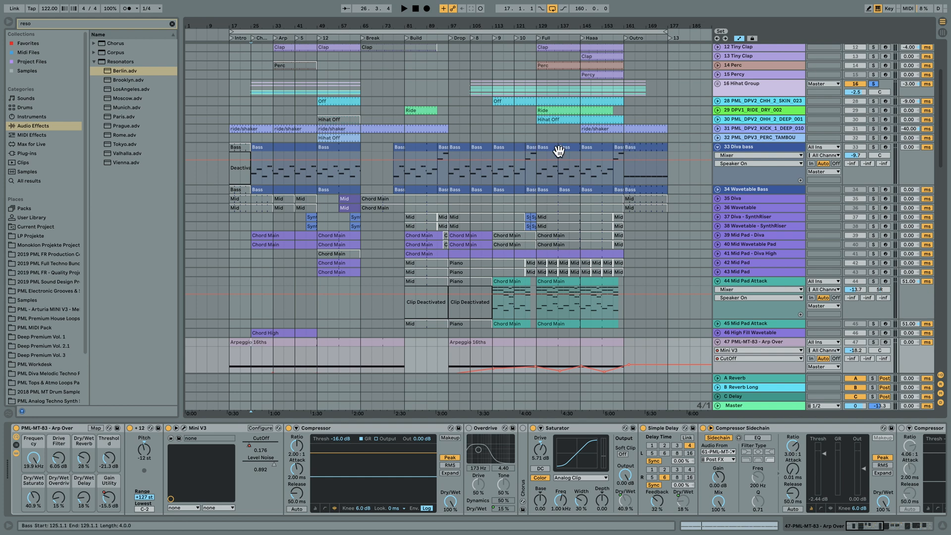
- Show the devices of track 31 PML_DPV2_KICK_1_DEEP_010, unfold the track, and audition it in solo
click(747, 129)
click(873, 130)
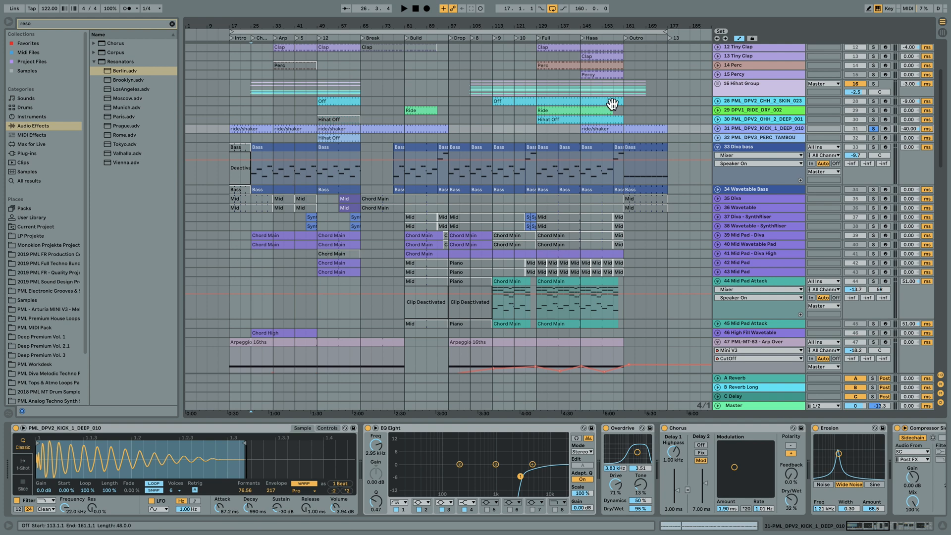
click(718, 129)
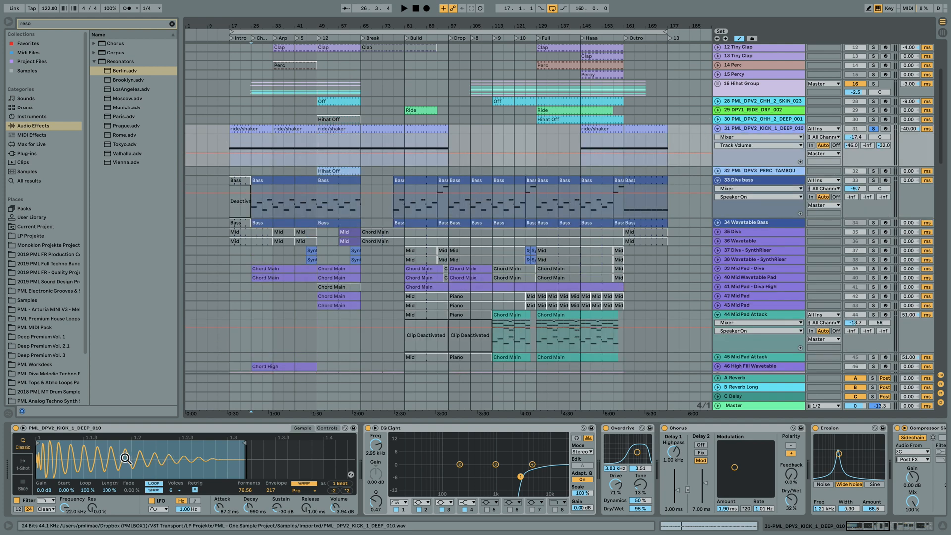
key(space)
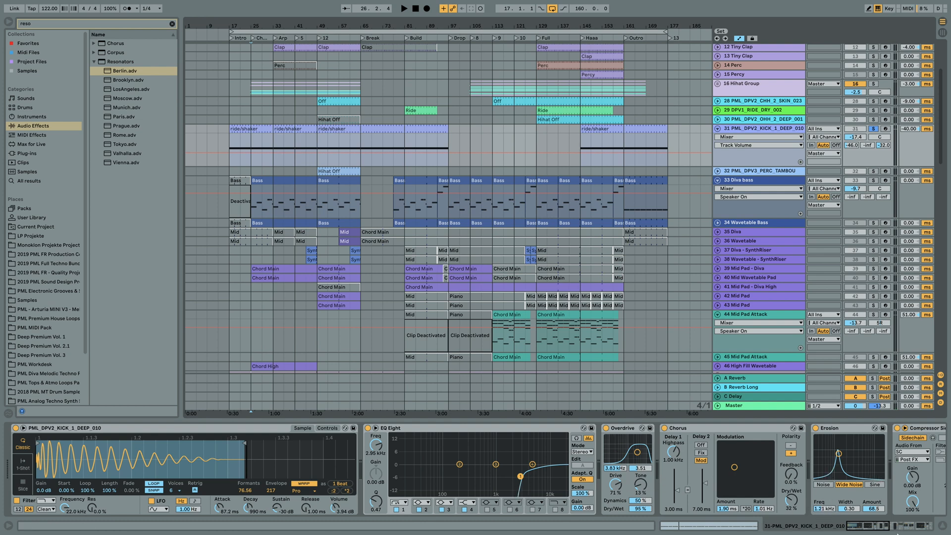
- Bring track 31's Auto Pan into view in the device chain and audition its effect on the soloed track
drag(880, 528, 903, 529)
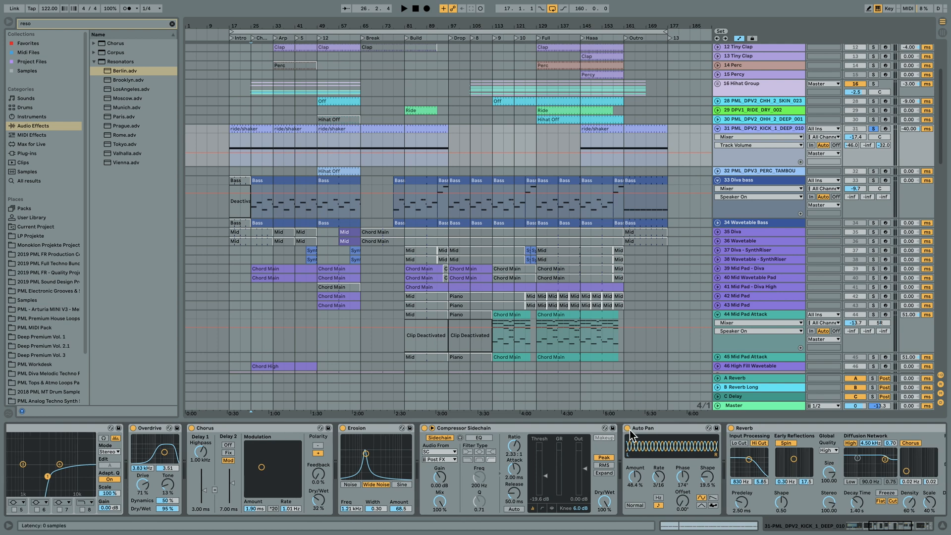
click(629, 430)
key(space)
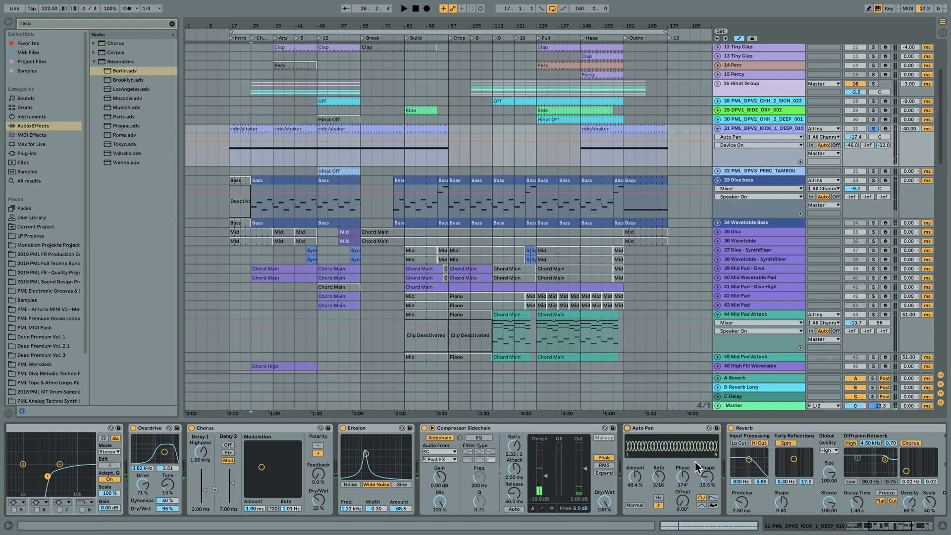
- Compare soloed track 31 with and without its EQ Eight during playback, leaving the EQ enabled
drag(875, 528, 842, 528)
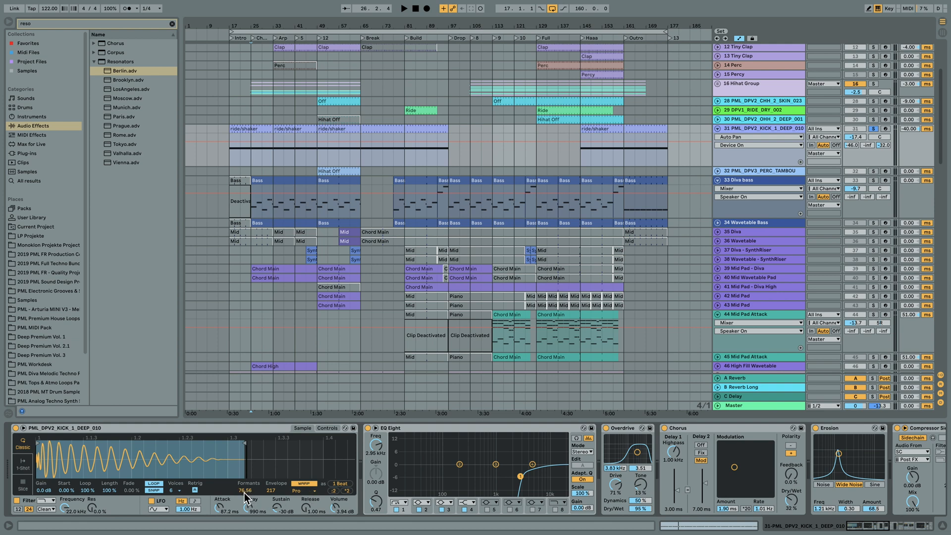
click(368, 428)
key(space)
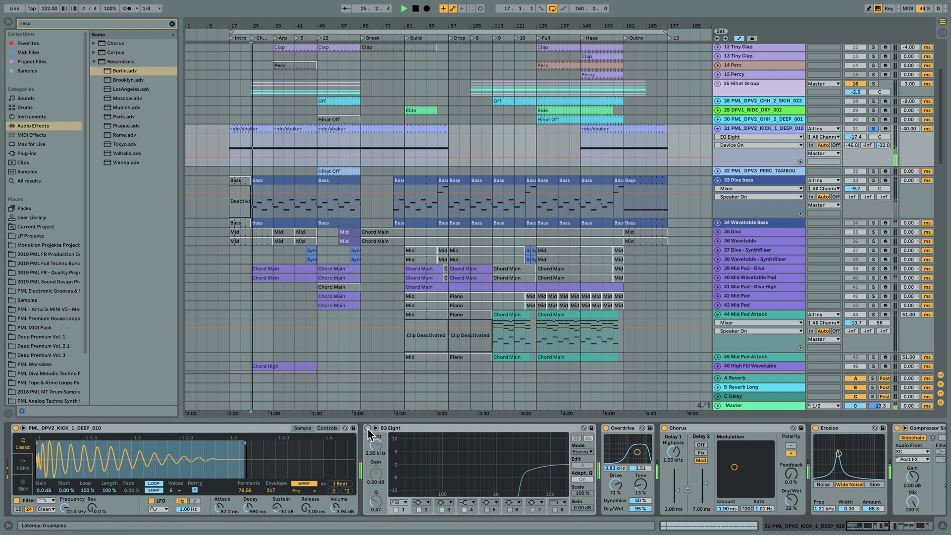
click(367, 427)
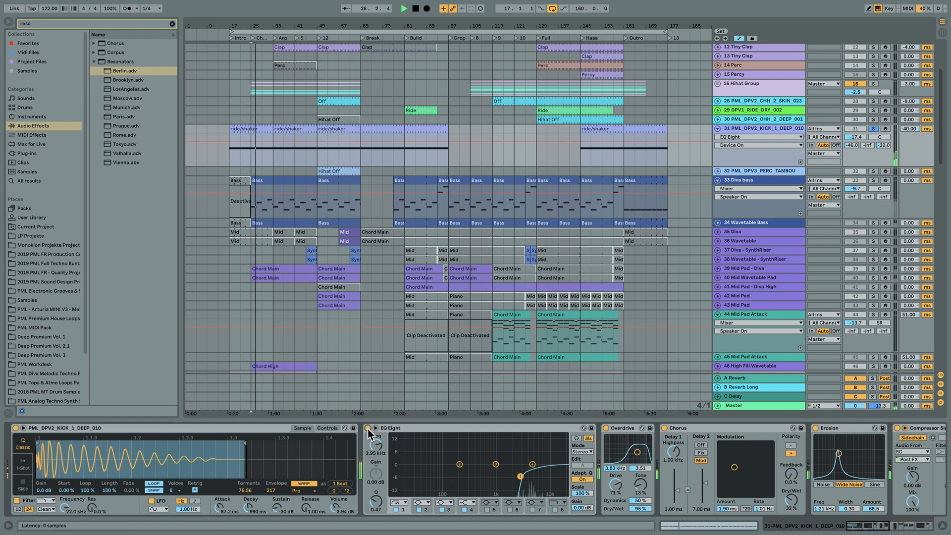
click(368, 428)
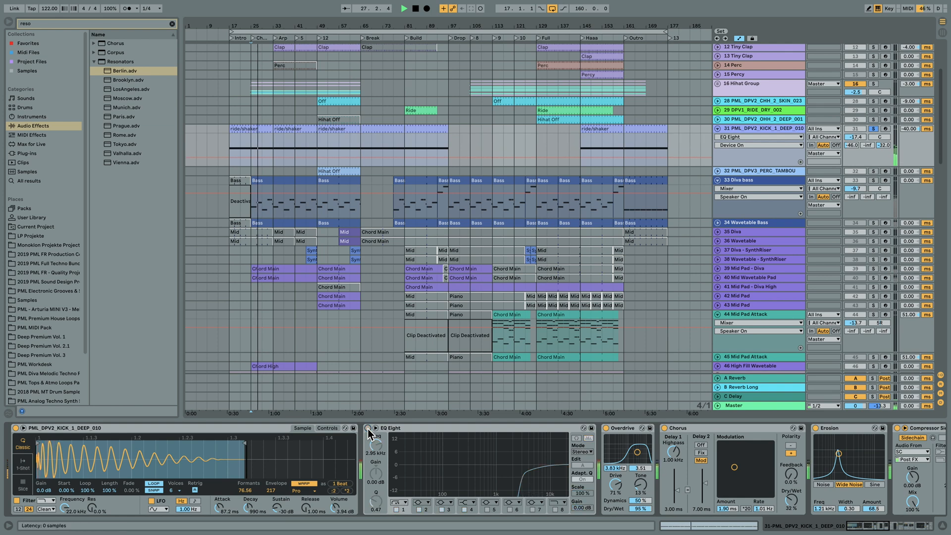
click(368, 428)
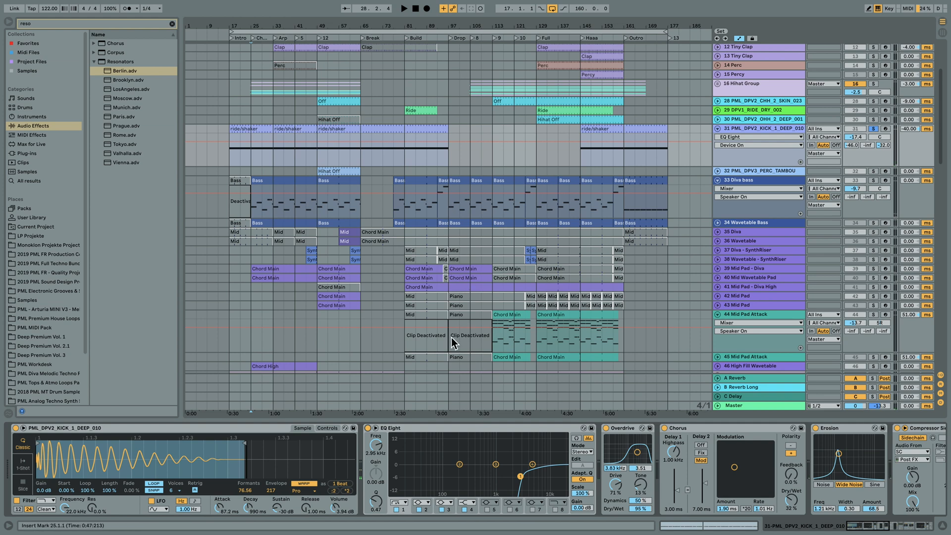
- Unfold track 32 PML_DPV3_PERC_TAMBOU, and audition track 28 PML_DPV2_CHH_2_SKIN_023 in solo from its clip at bar 49
scroll(450, 337, up, 3)
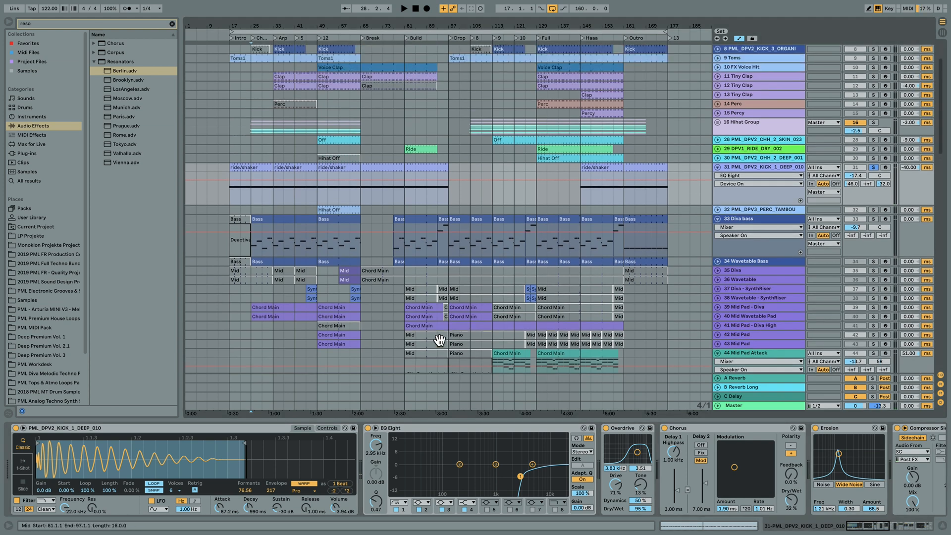
click(718, 210)
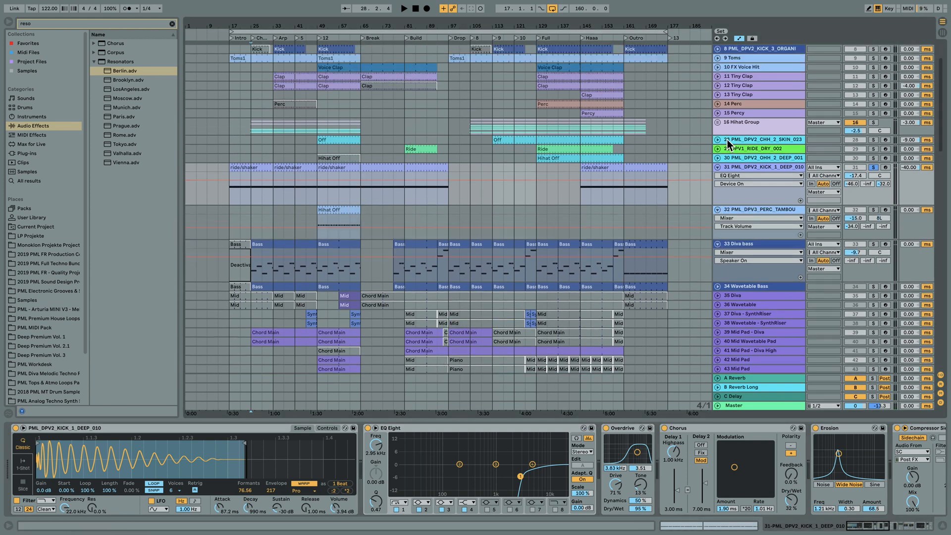
click(343, 141)
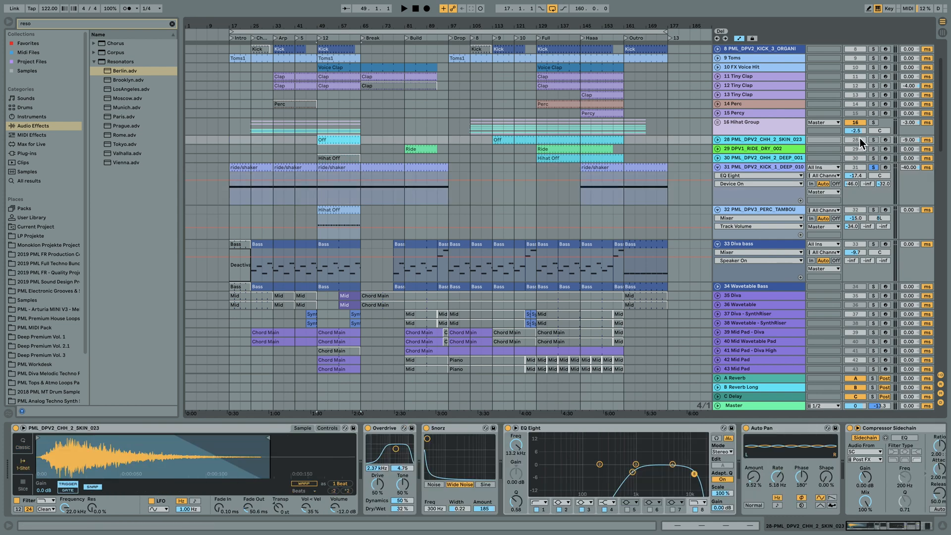
click(874, 139)
key(space)
- Show the devices of track 11 Tiny Clap, audition it in solo from bar 49, and clear the solo to hear the mix
scroll(673, 198, up, 3)
click(746, 125)
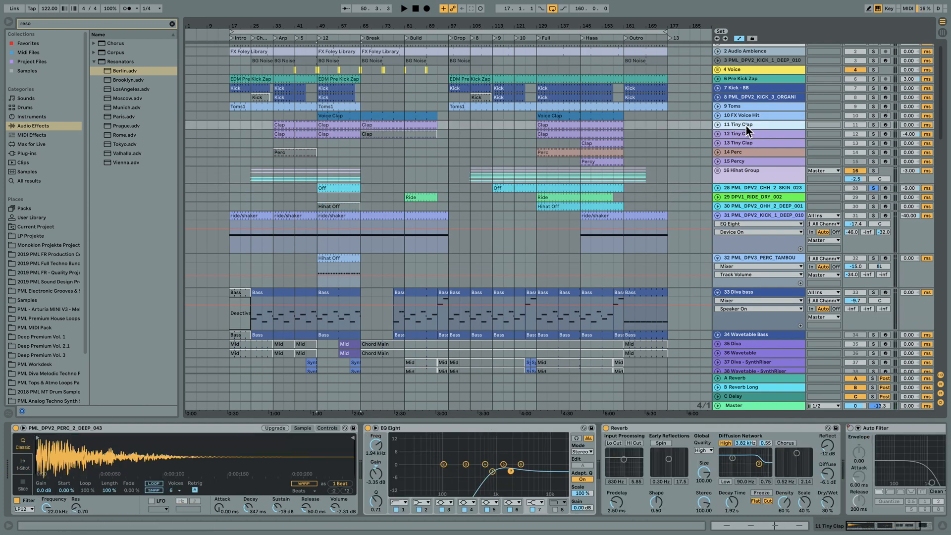
click(327, 124)
click(872, 125)
key(space)
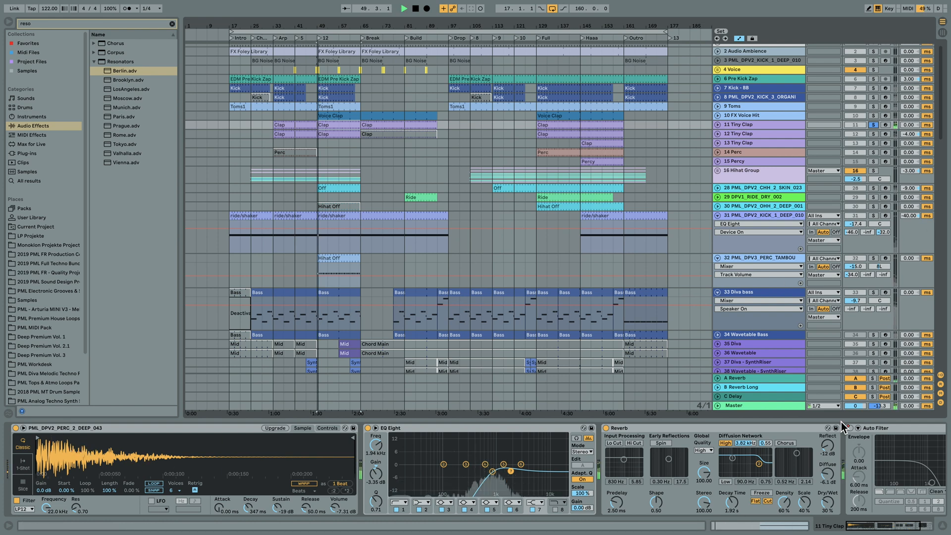
click(871, 125)
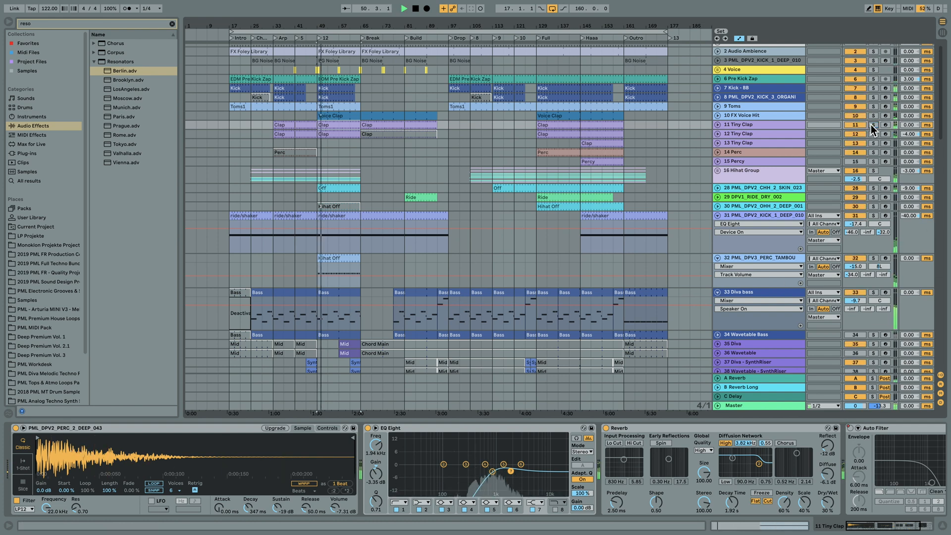
key(space)
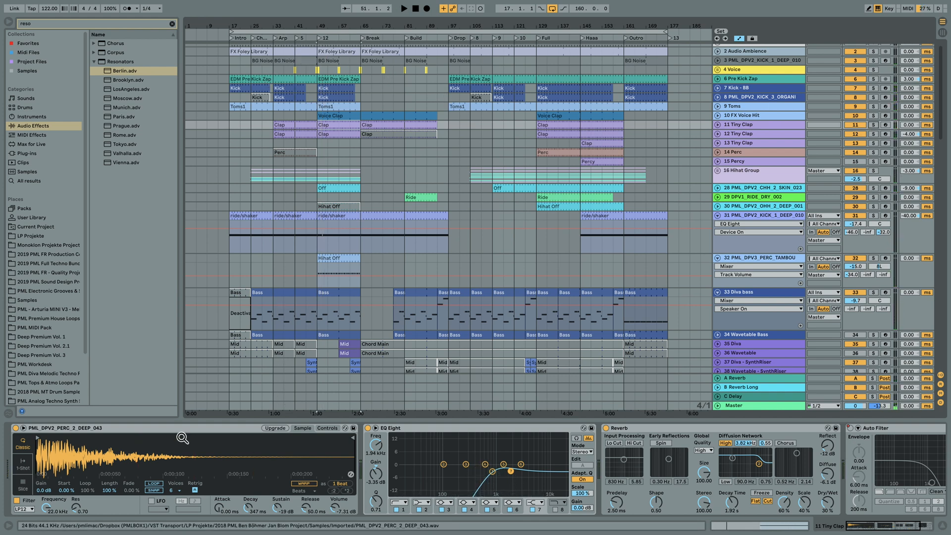
- Audition the full mix from the Arp section at bar 33, folding track 31 during playback, and stop
click(275, 37)
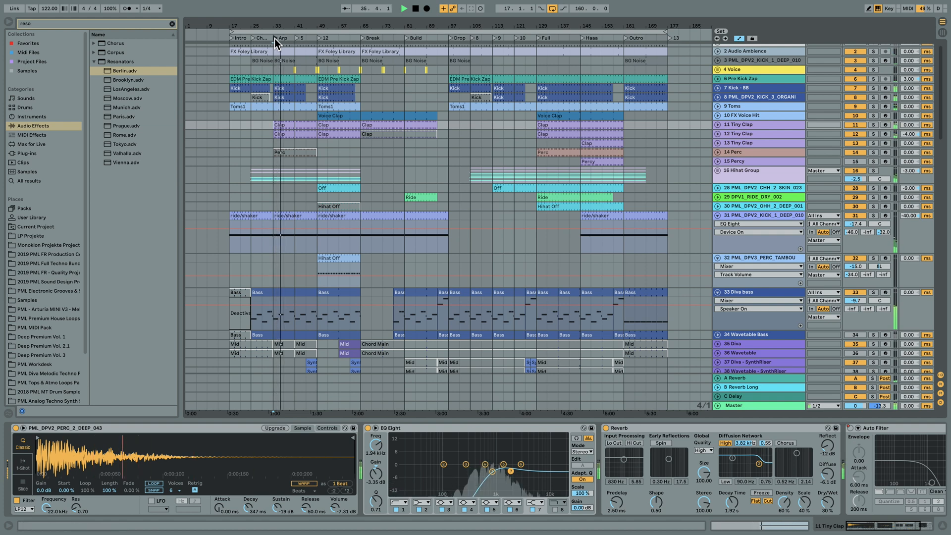
scroll(397, 153, up, 1)
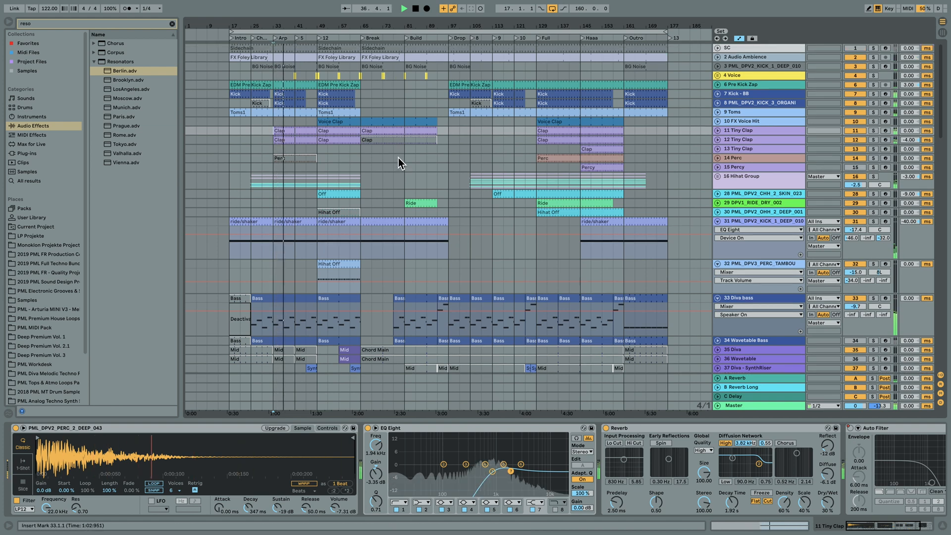
click(718, 222)
scroll(688, 251, down, 5)
key(space)
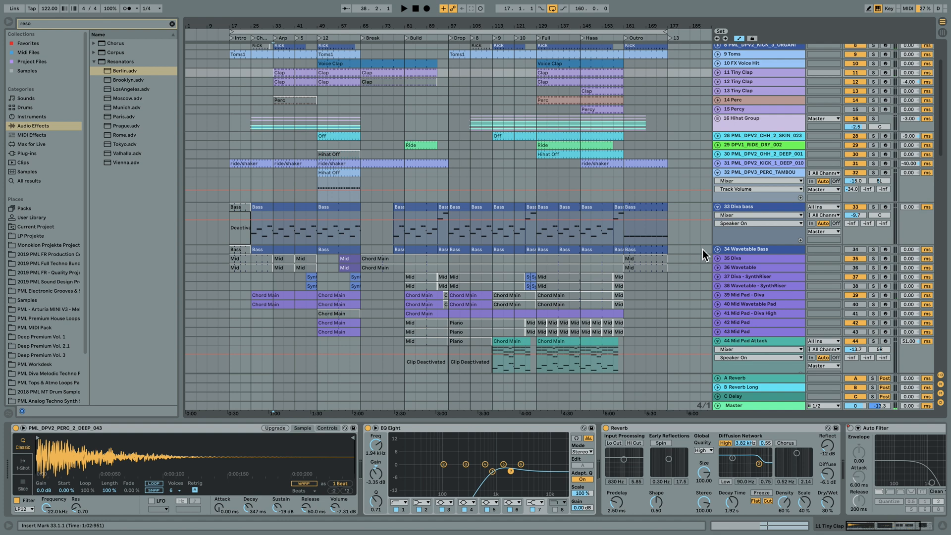
- Show the device chains of tracks 33 Diva bass and 34 Wavetable Bass, and unfold track 34
scroll(682, 260, down, 5)
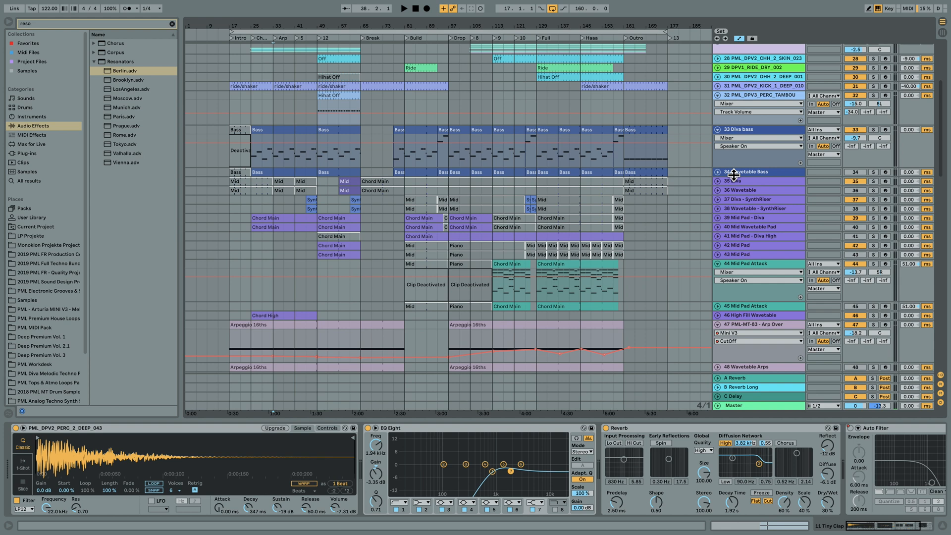
click(778, 132)
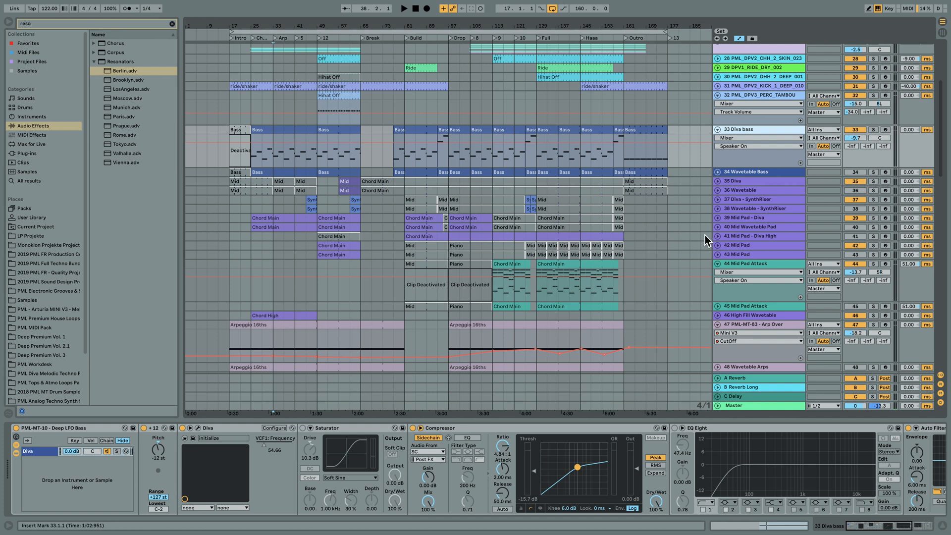
click(732, 172)
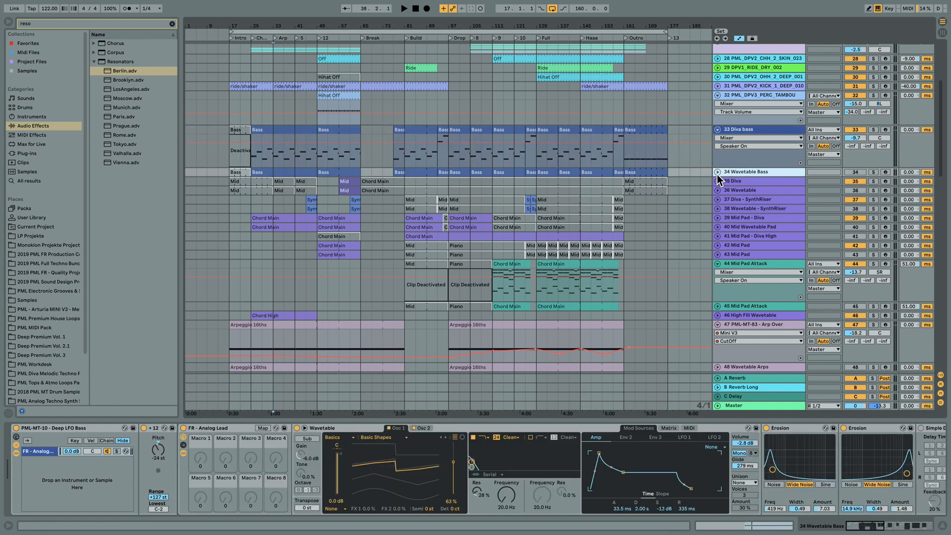
click(717, 172)
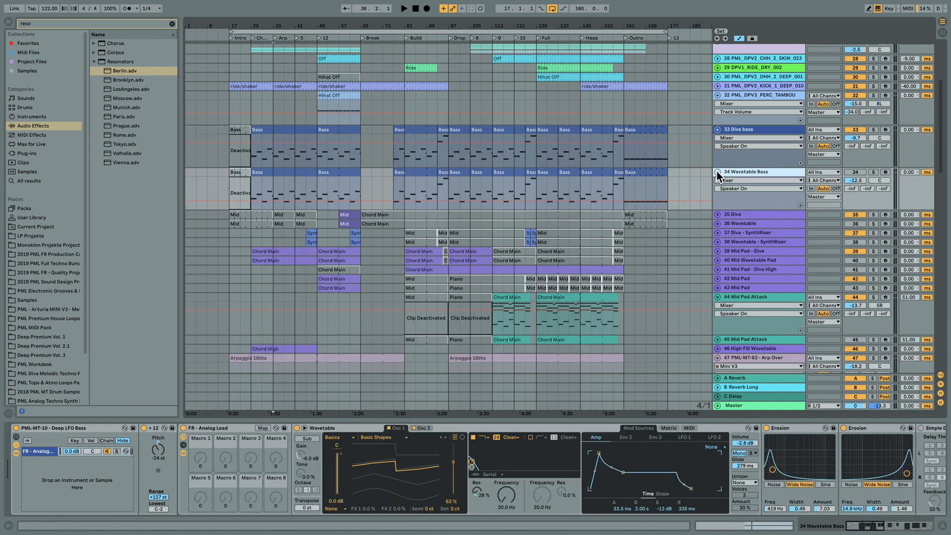
- Audition track 34 Wavetable Bass in solo from bar 49
click(873, 173)
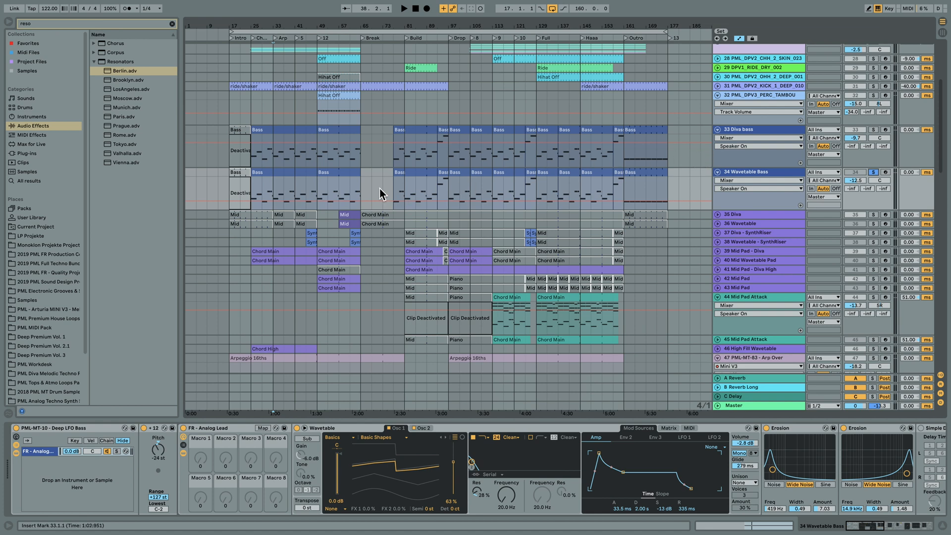
click(322, 193)
key(space)
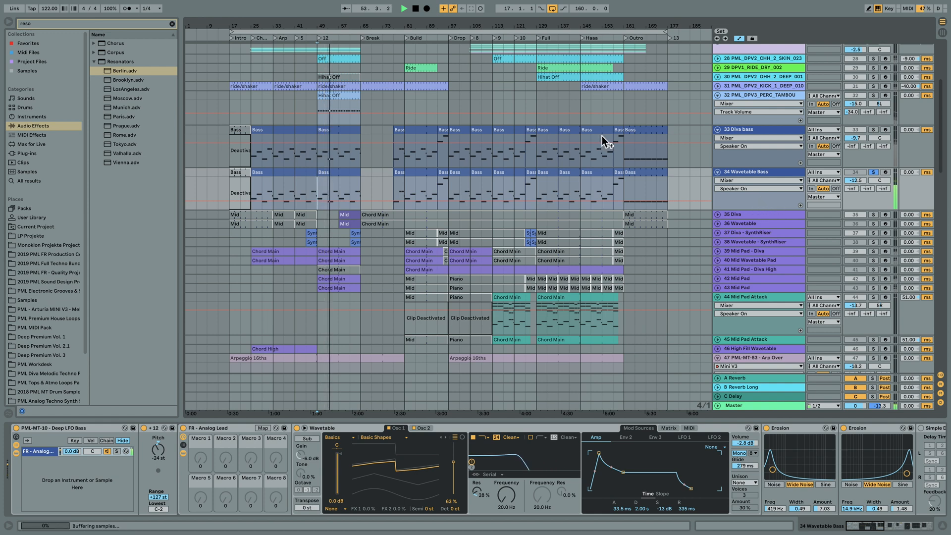
- Clear the solo on track 34 and compare Wavetable Bass with Diva bass in the mix, swapping the active one and restoring Diva bass
click(874, 172)
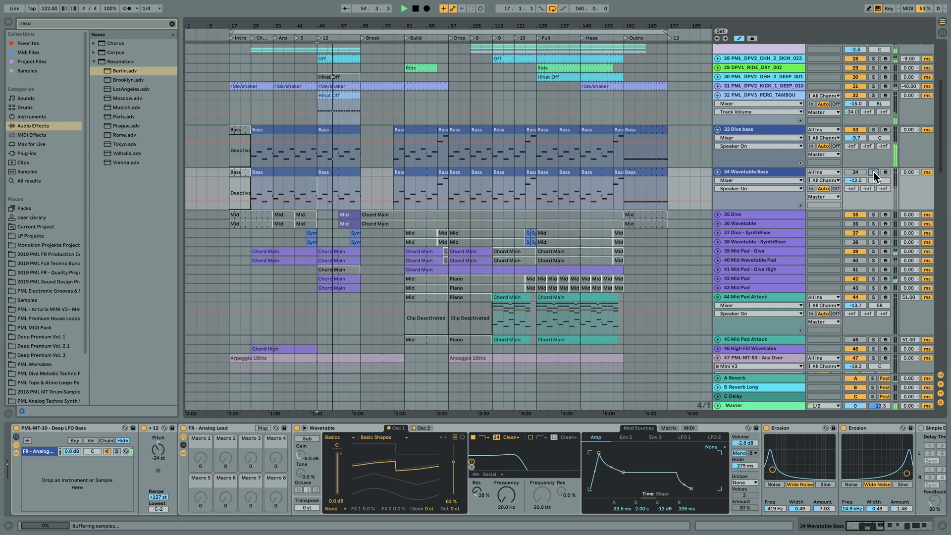
click(855, 130)
click(857, 173)
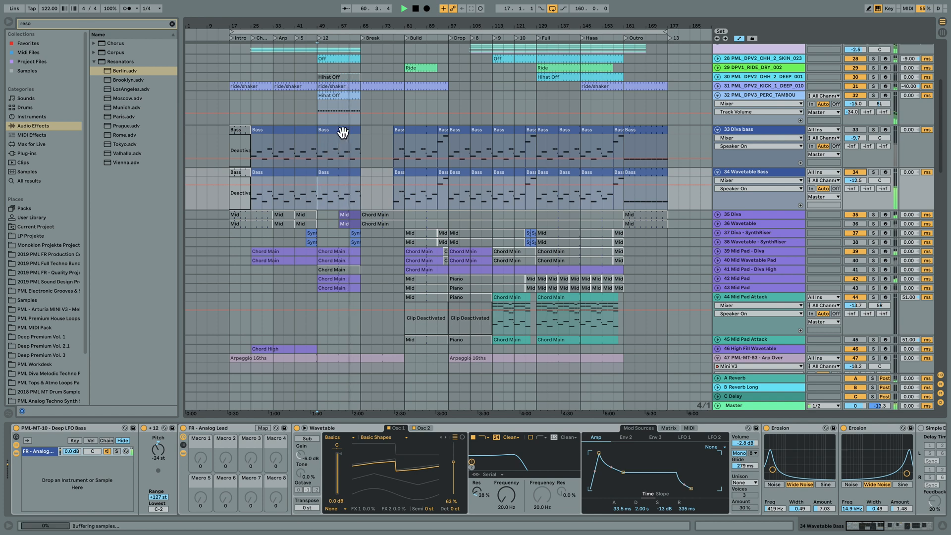
click(855, 130)
click(855, 172)
key(space)
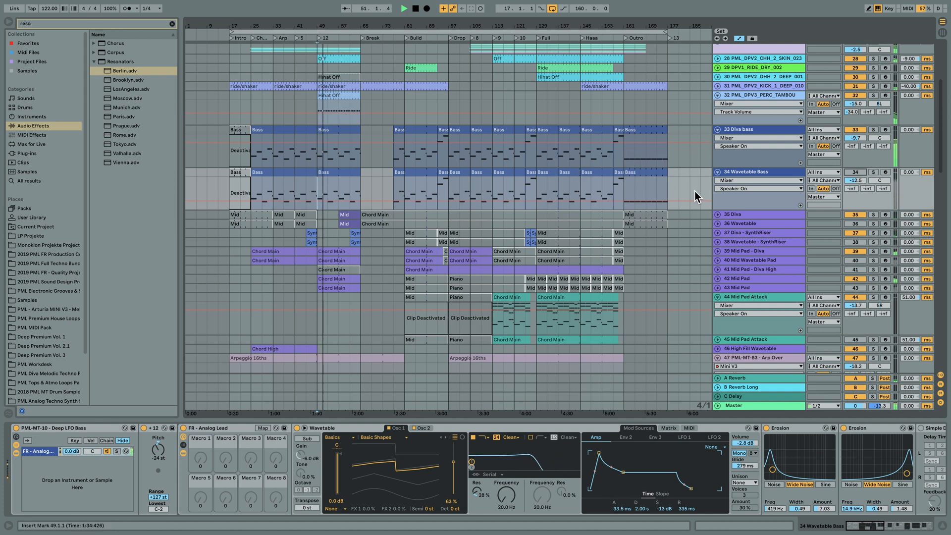
- Show the devices of track 33 Diva bass and audition it in solo from bar 50.3
click(770, 131)
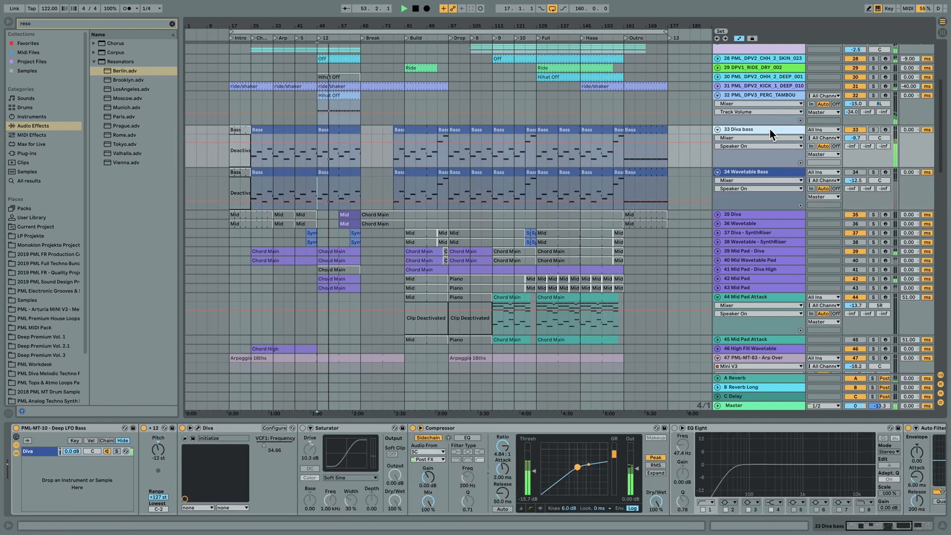
key(space)
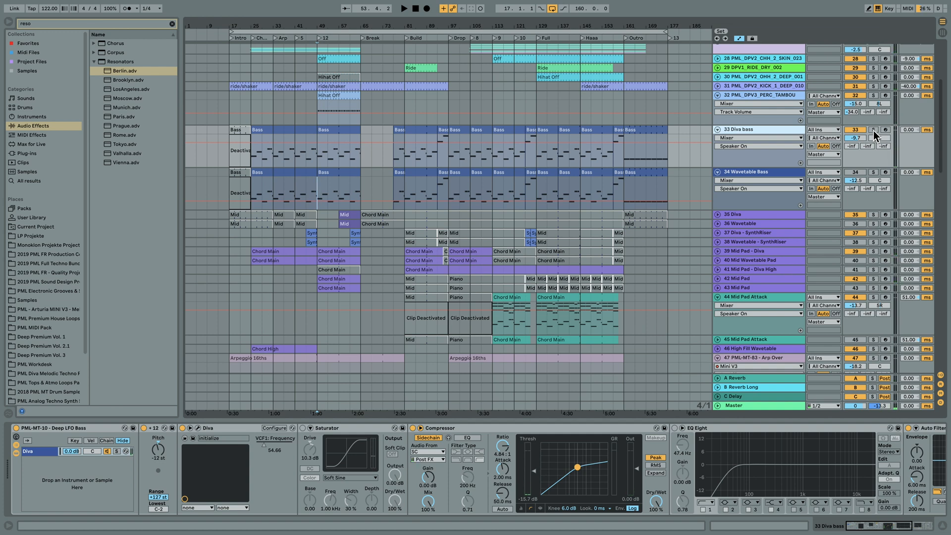
click(874, 132)
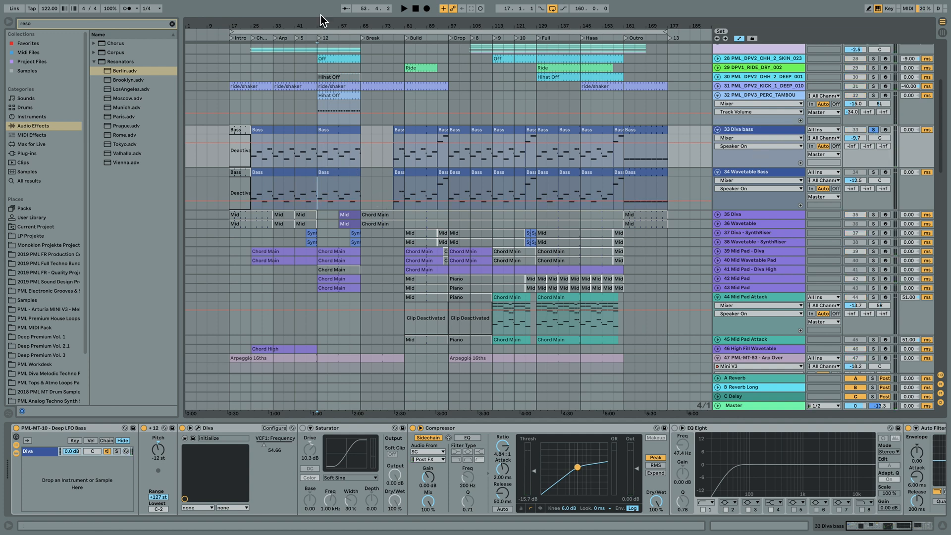
drag(324, 26, 324, 70)
click(303, 155)
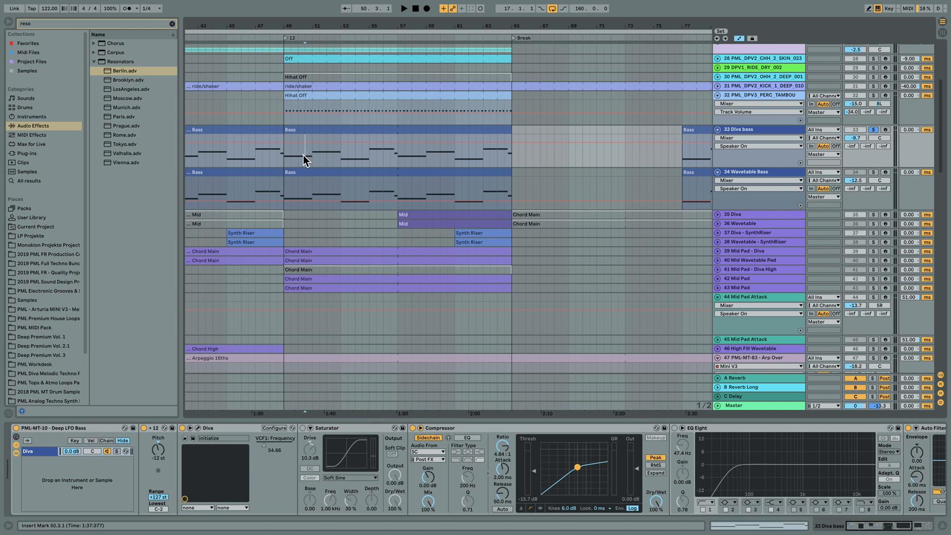
key(space)
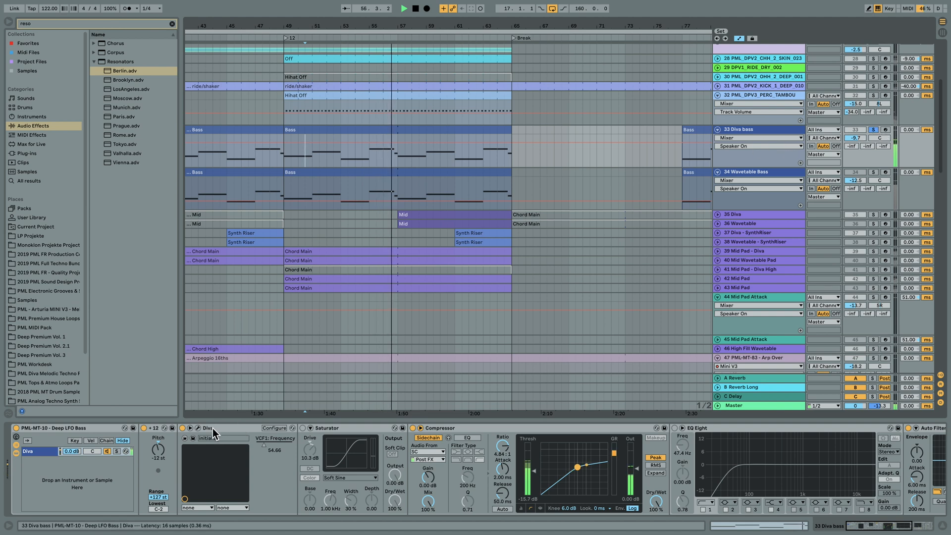
- Open the Diva synth on track 33, show its MAIN page, stop playback, and close the plugin window
click(198, 428)
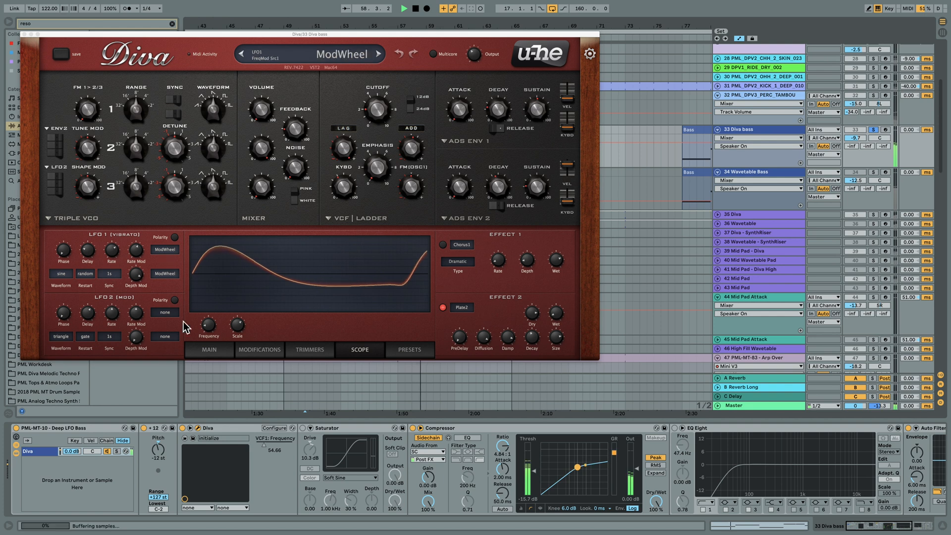
click(208, 350)
key(space)
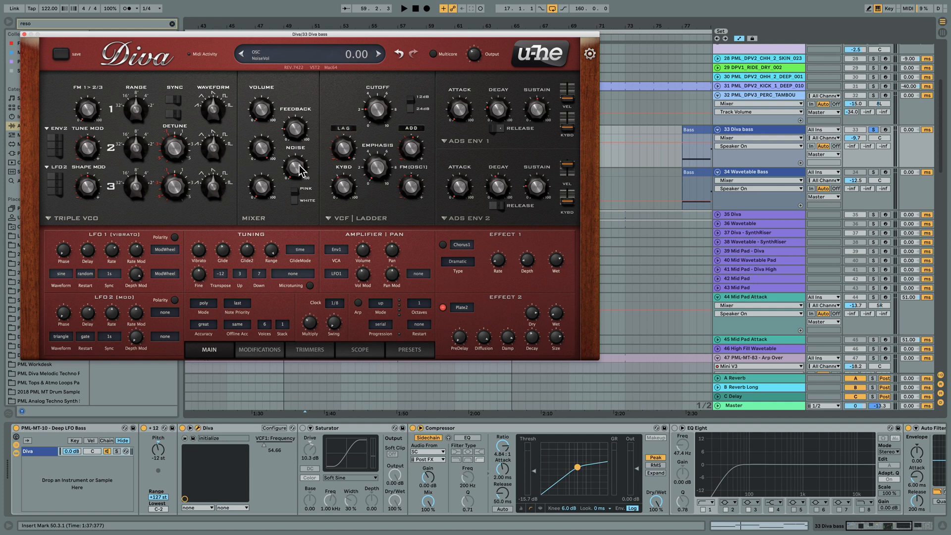
click(24, 34)
- Play track 33 Diva bass in solo again and clear the solo to hear it in the full mix
key(space)
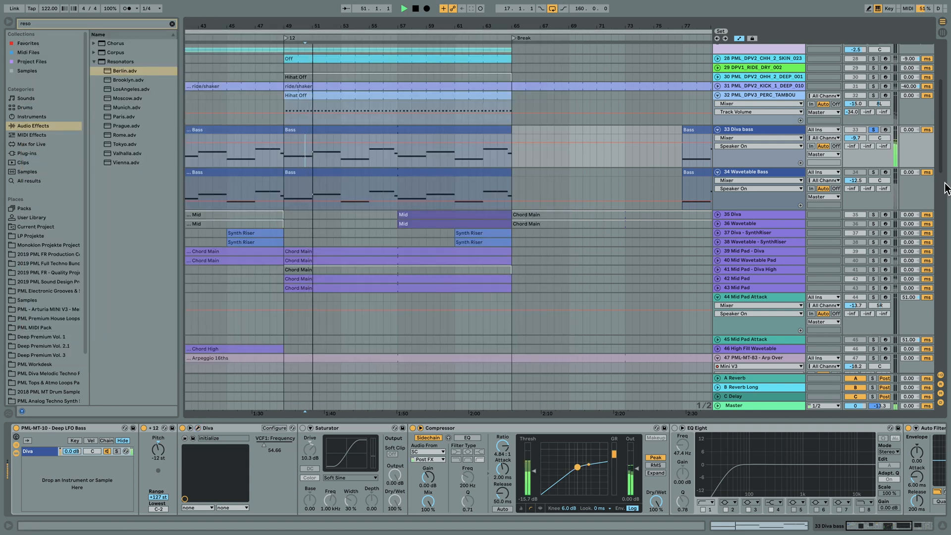
click(874, 130)
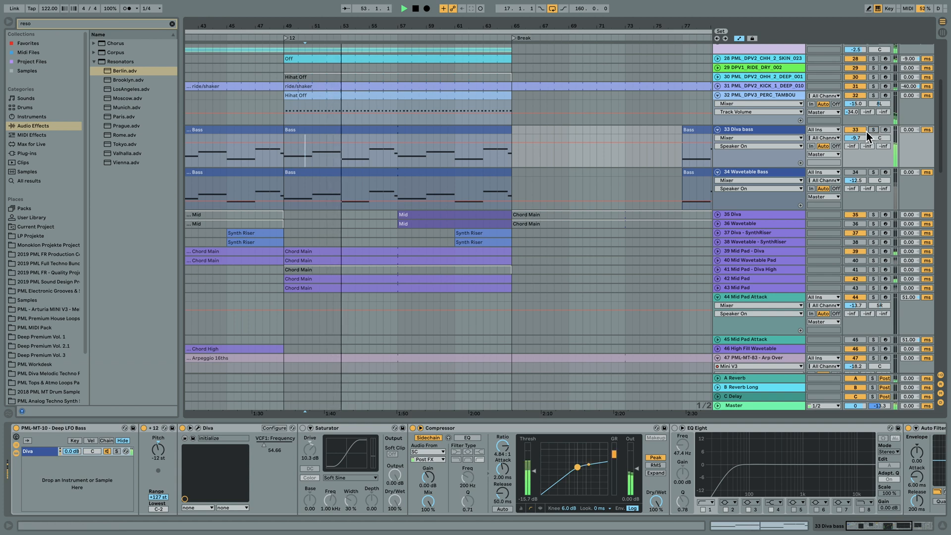
scroll(636, 272, up, 5)
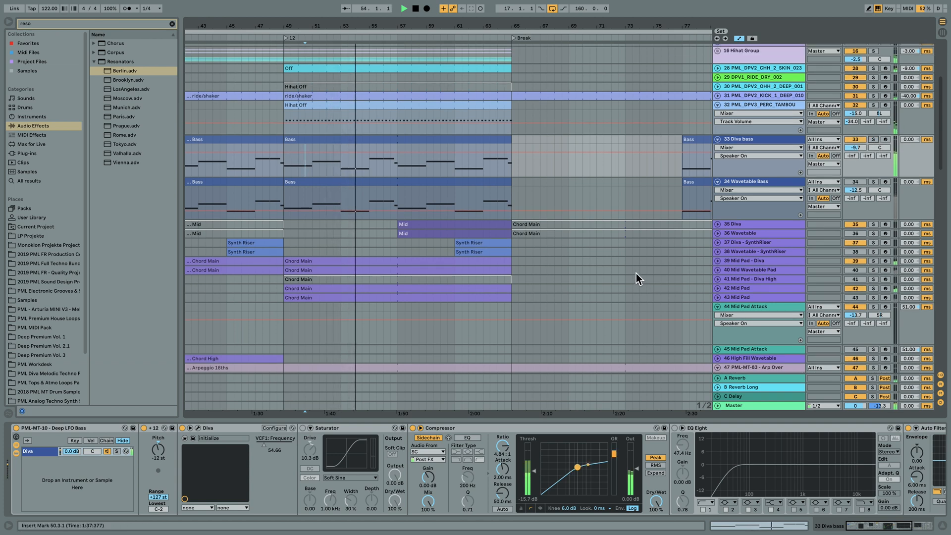
scroll(634, 292, down, 5)
scroll(634, 292, up, 4)
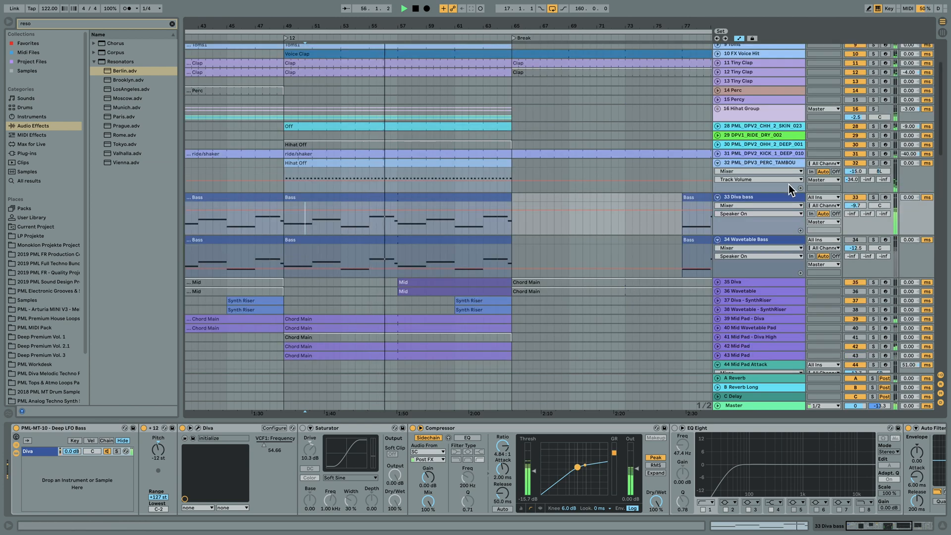
- Audition tracks 39 Mid Pad - Diva and 33 Diva bass soloed together, unfolding track 39 to show its notes
click(873, 319)
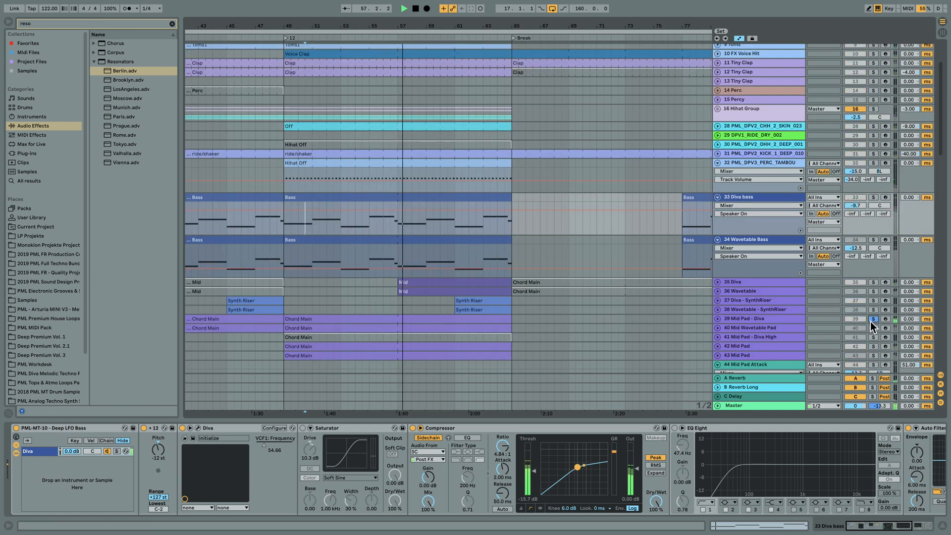
click(873, 197)
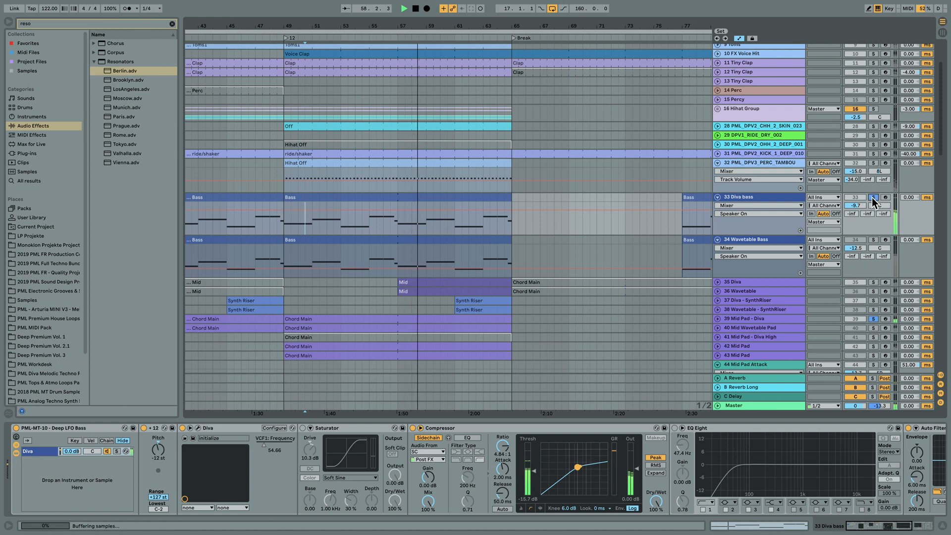
click(717, 319)
scroll(706, 323, down, 4)
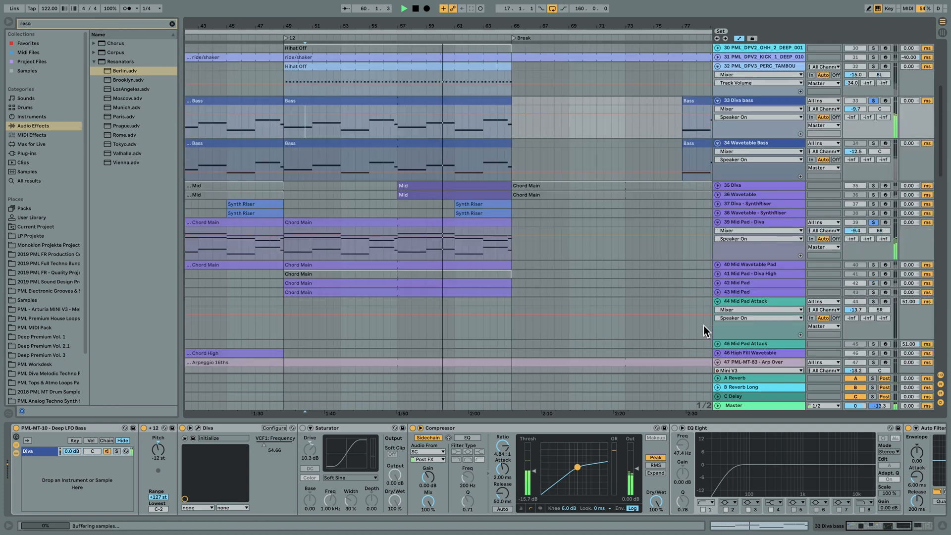
- Add track 37 Diva - SynthRiser to the soloed tracks, show its devices, and unfold it
click(874, 204)
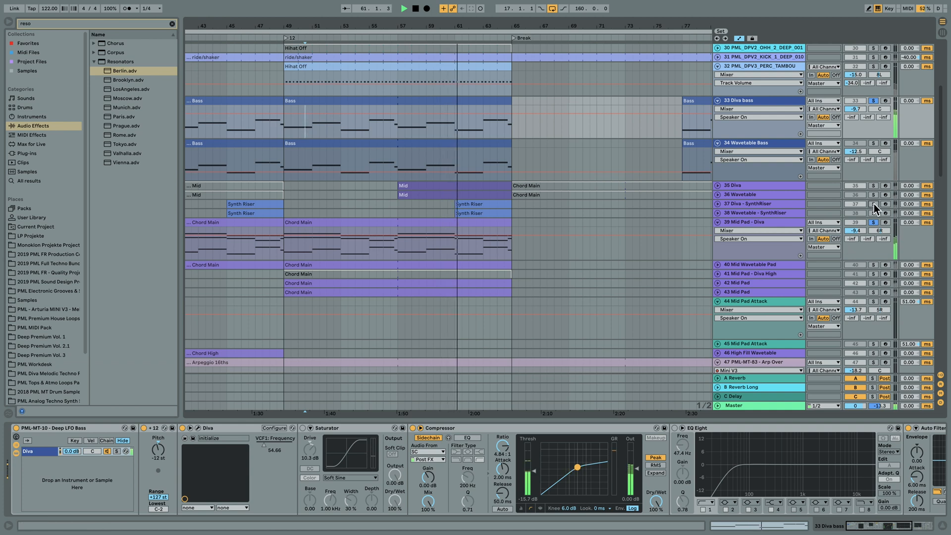
click(762, 203)
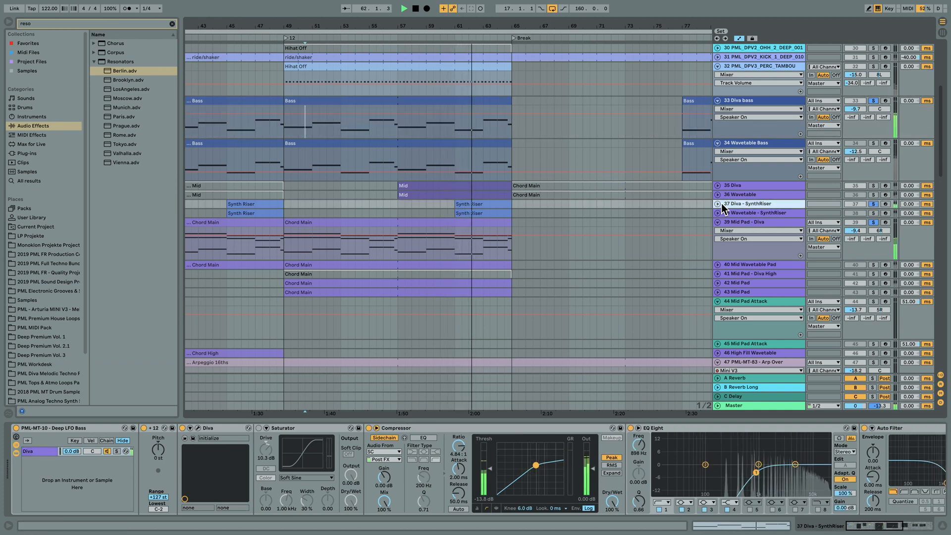
click(718, 204)
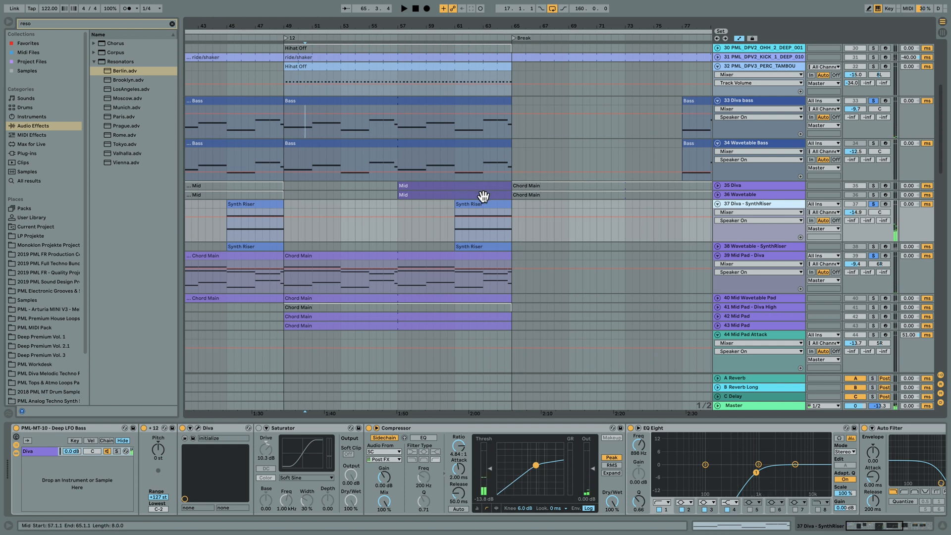
- Select the Synth Riser clip at bar 61 on track 37 and audition that track alone in solo
click(477, 204)
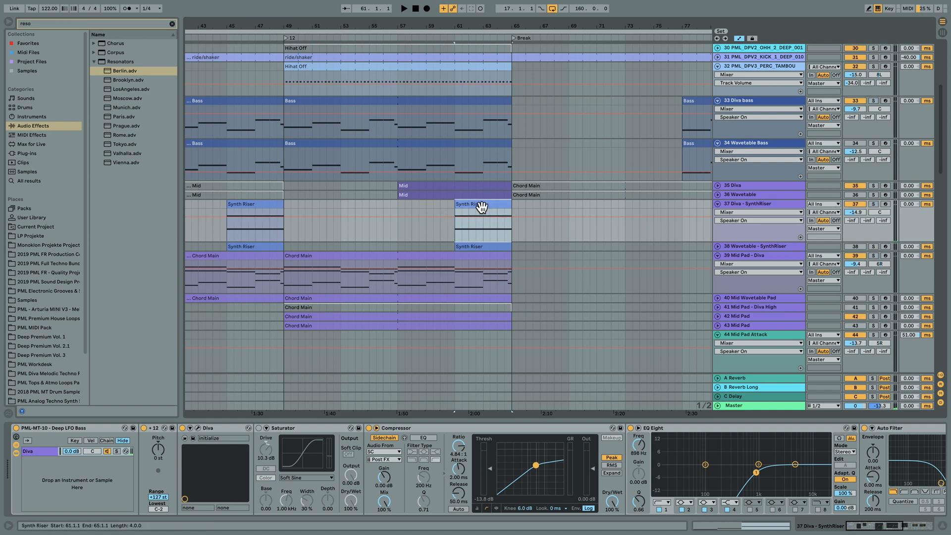
click(874, 205)
key(space)
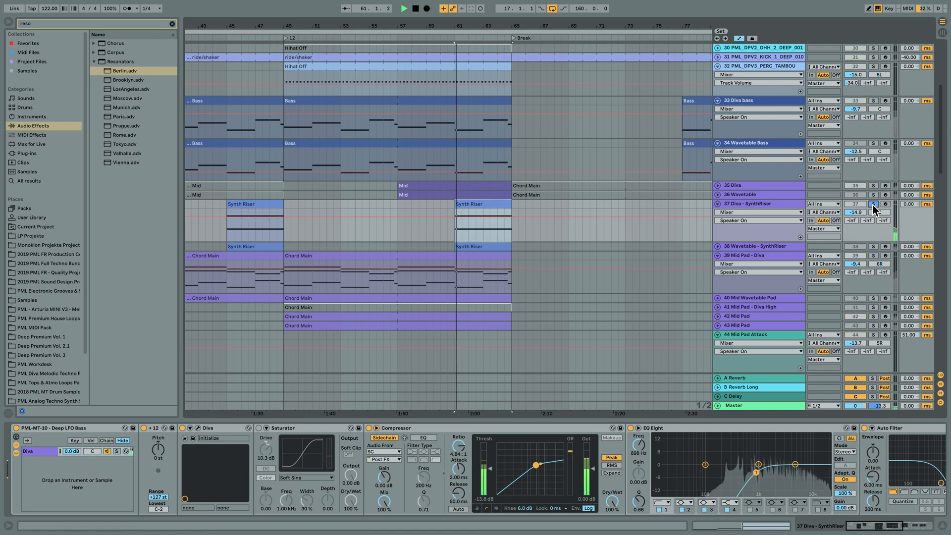
- Examine the rest of track 37's device chain through Auto Filter, Reverb and Utility, pausing and resuming playback
click(913, 527)
key(space)
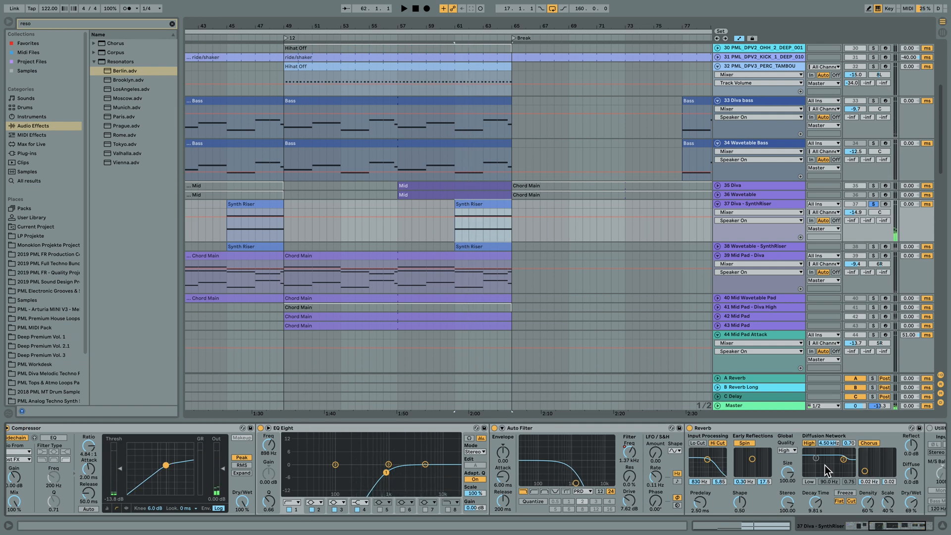
click(929, 528)
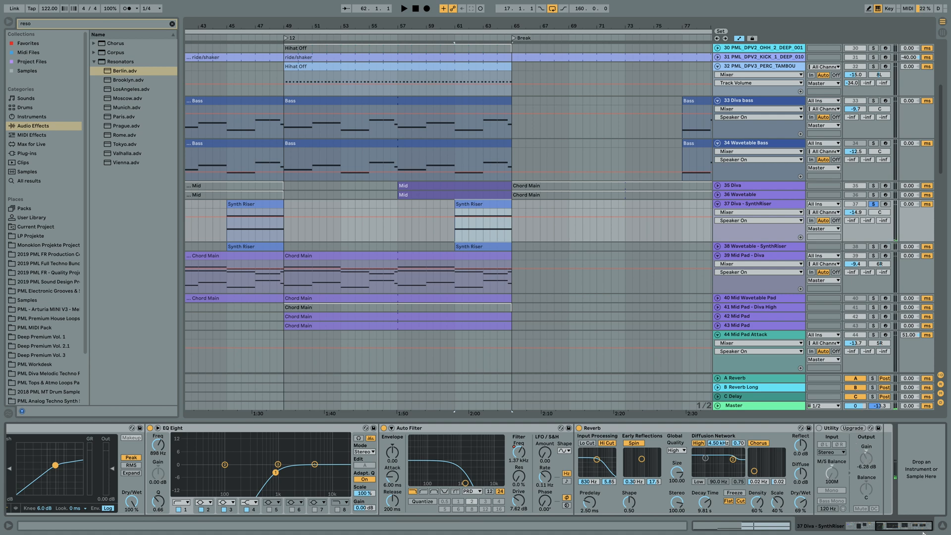
key(space)
drag(907, 529, 874, 525)
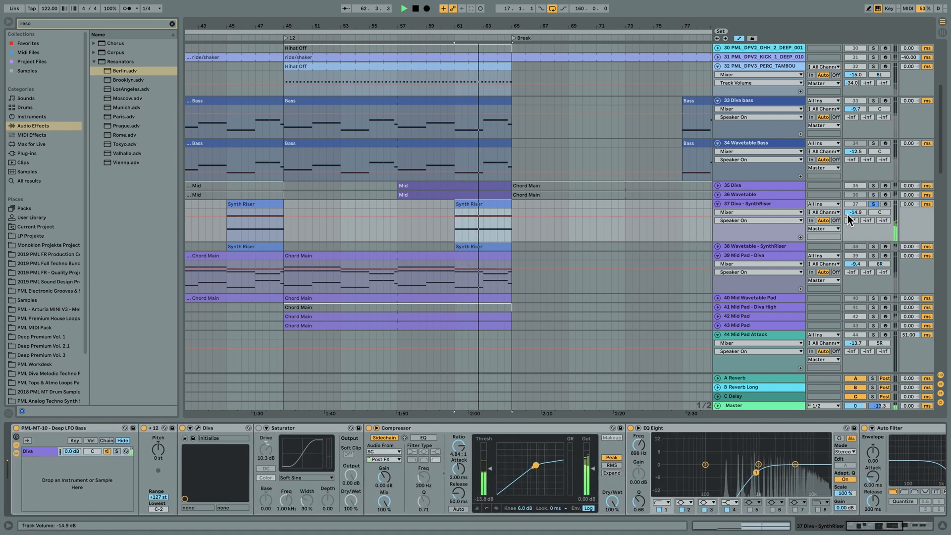
- Clear the solo on track 37, audition the full mix through the Build and Drop sections, and stop
click(874, 204)
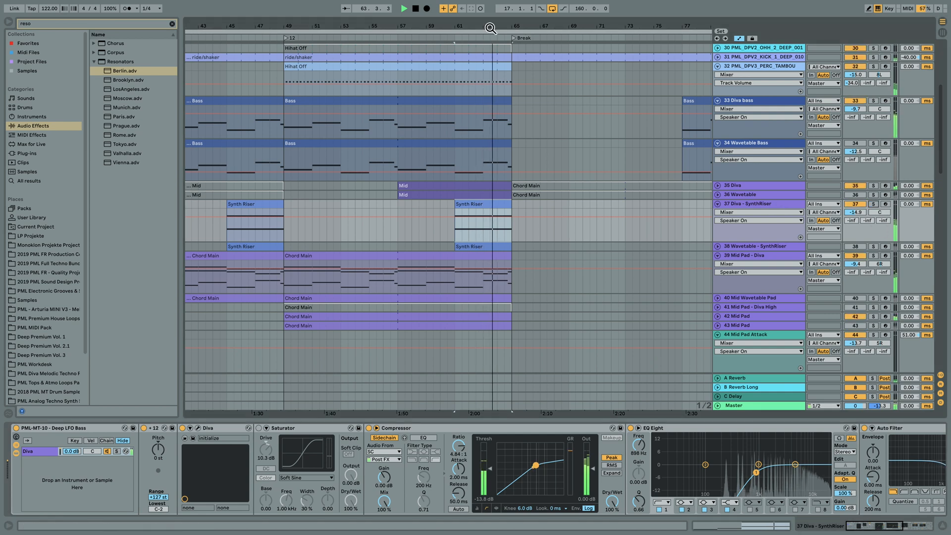
drag(499, 27, 499, 5)
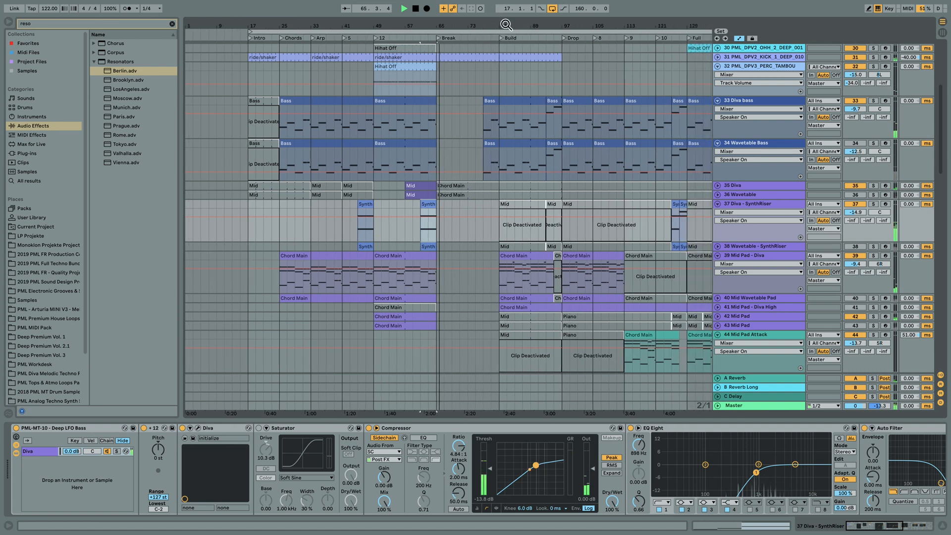
scroll(522, 124, up, 4)
scroll(538, 215, up, 3)
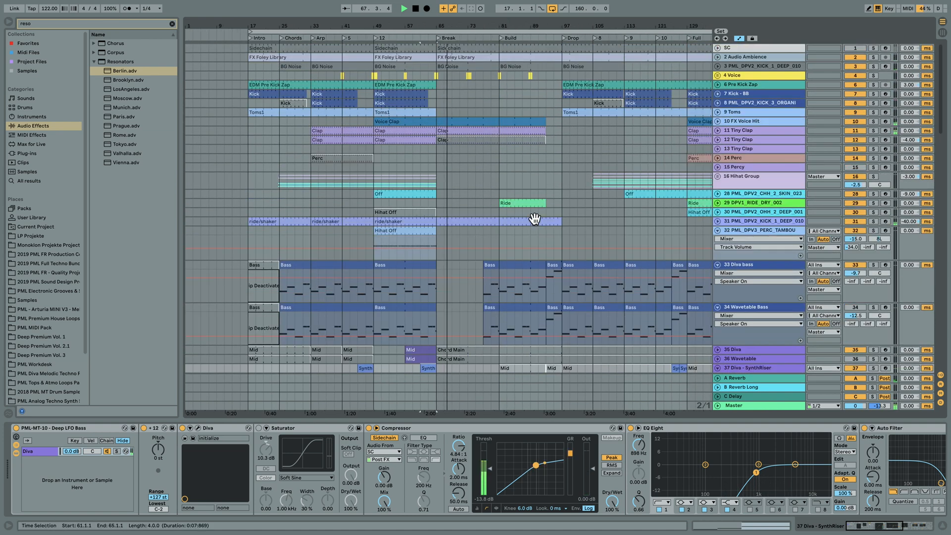
click(501, 38)
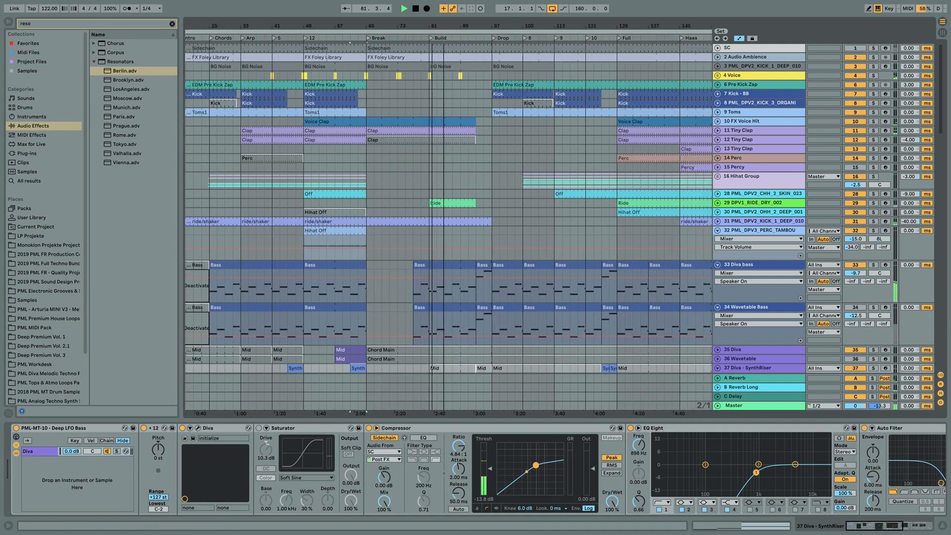
click(487, 37)
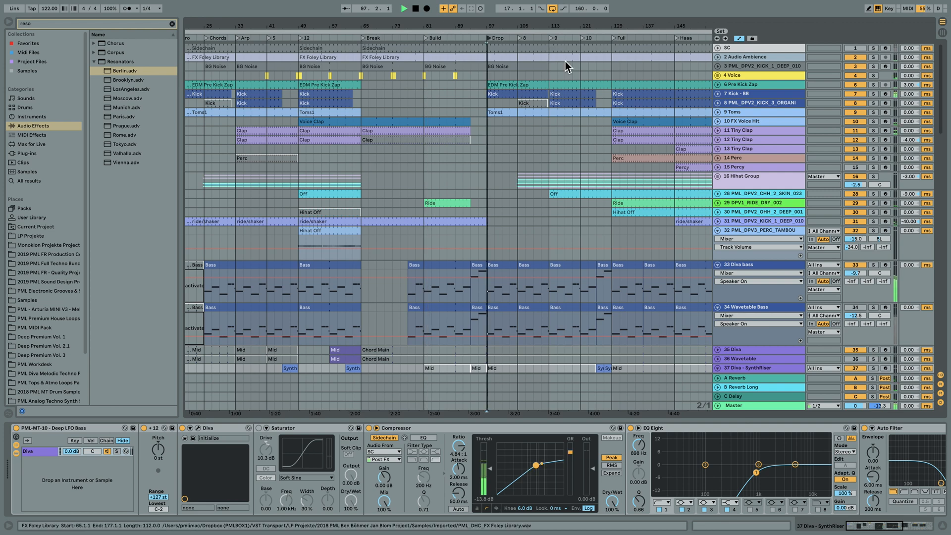
key(space)
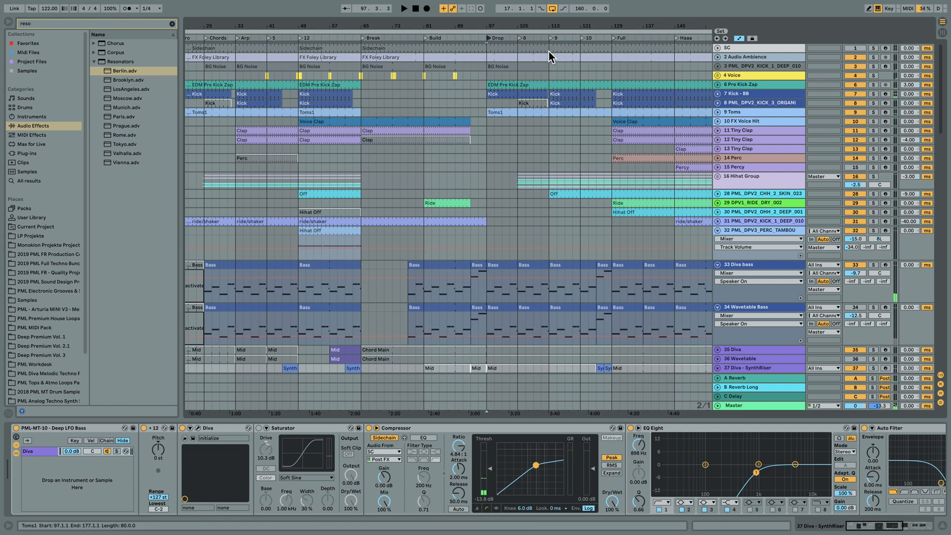
- Unfold track 7 Kick - BB and audition it in solo together with track 33 Diva bass from the Drop
drag(504, 25, 504, 75)
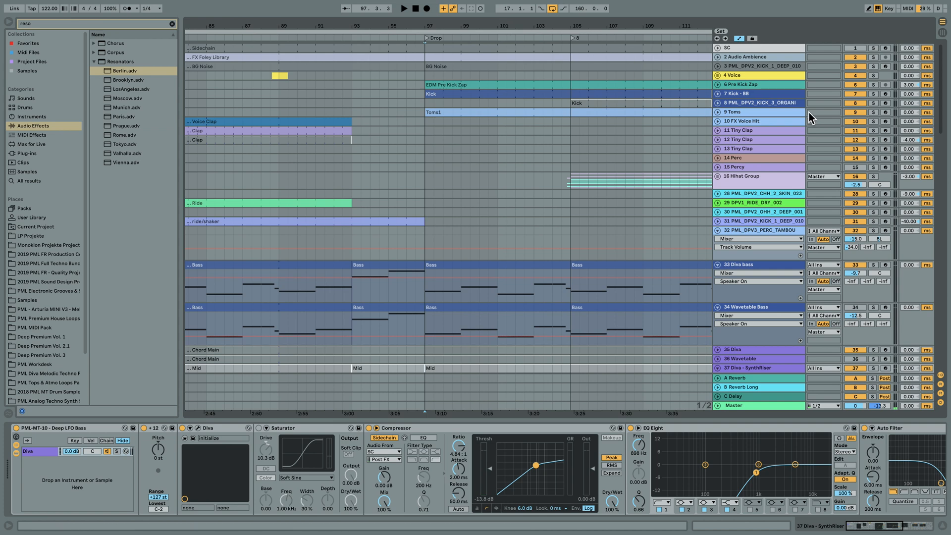
click(718, 94)
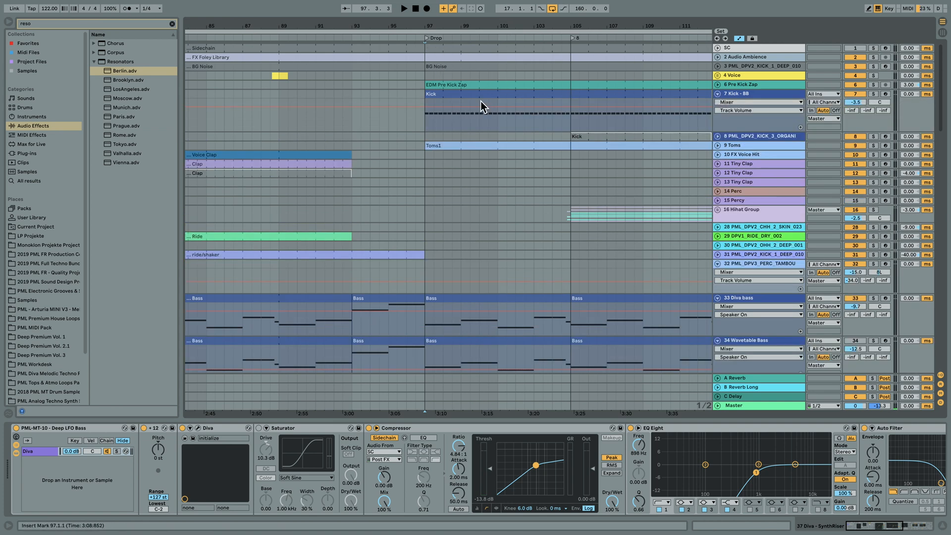
click(874, 93)
click(874, 297)
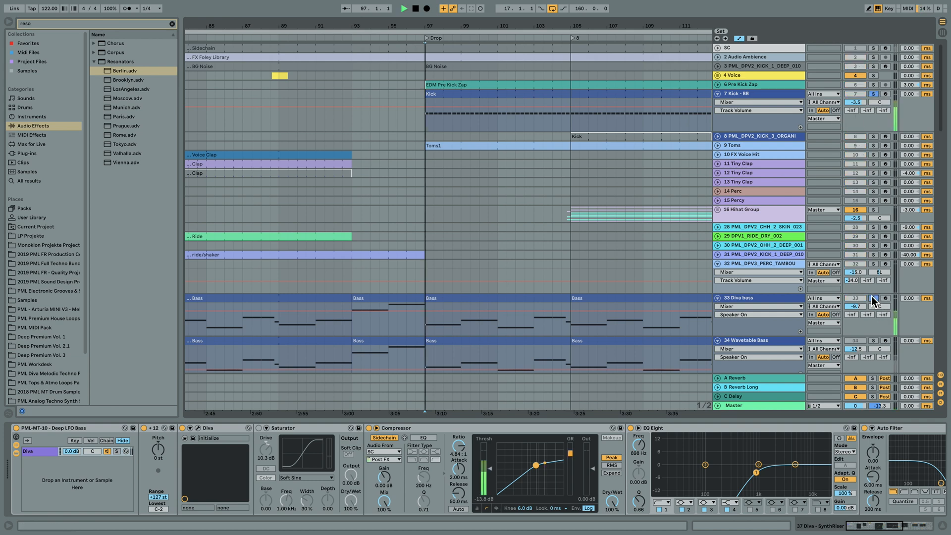
- Add the arpeggio tracks 50 Diva and 47 PML-MT-83 - Arp Over to the soloed tracks and audition them from the Drop
scroll(716, 275, down, 4)
scroll(713, 277, down, 10)
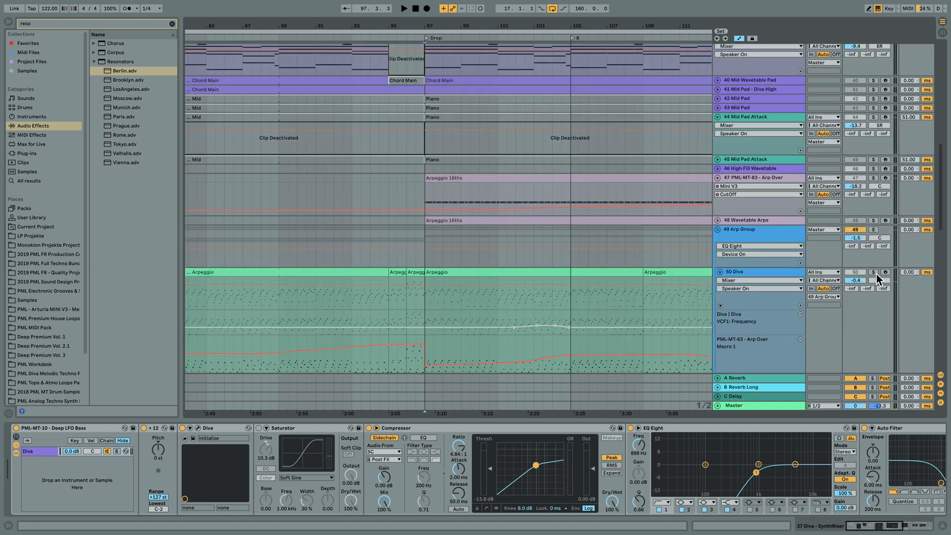
key(space)
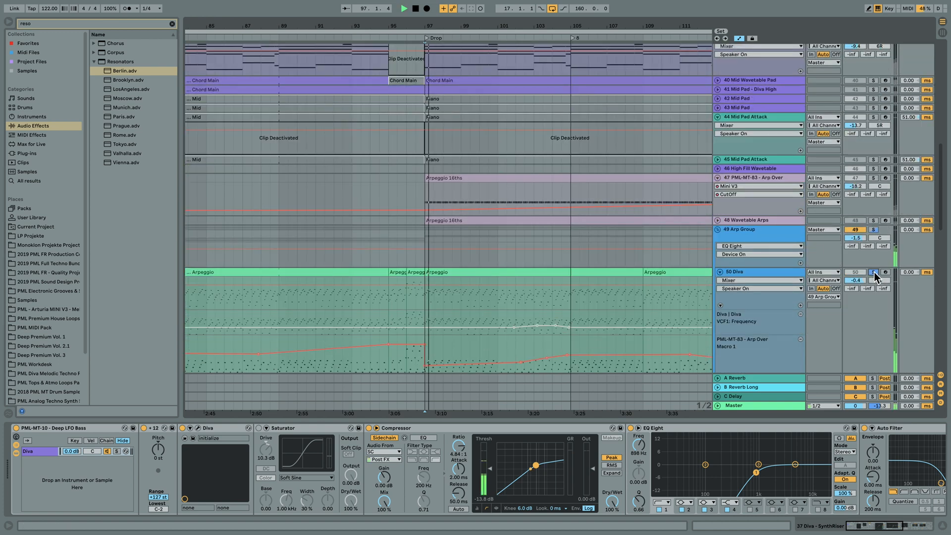
click(873, 178)
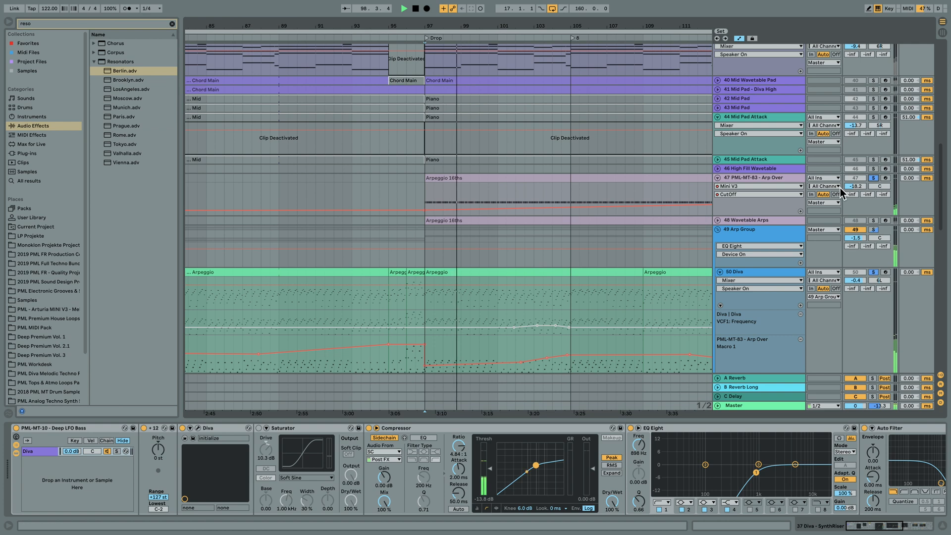
- Unfold track 6 Pre Kick Zap, stop playback, and examine its waveform against the kick notes at the start of the Drop
scroll(693, 278, up, 5)
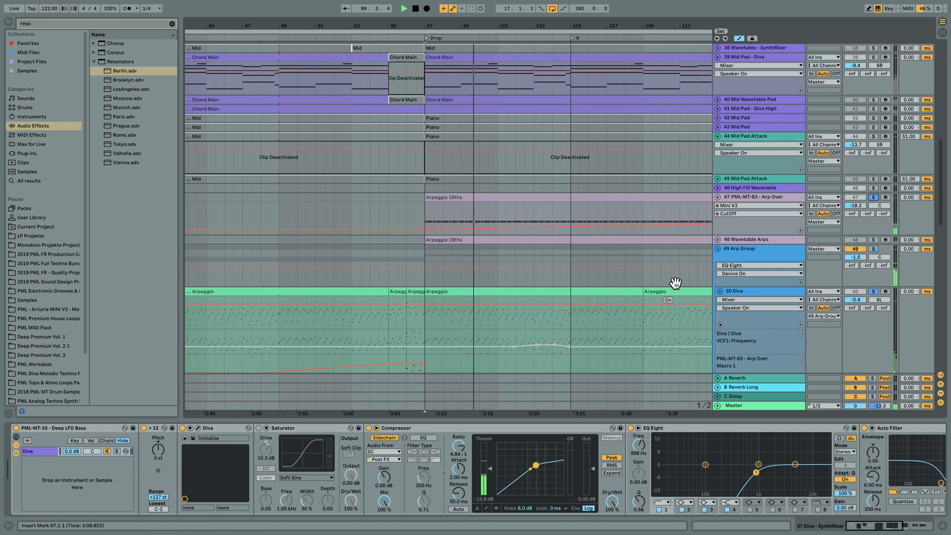
scroll(675, 283, up, 15)
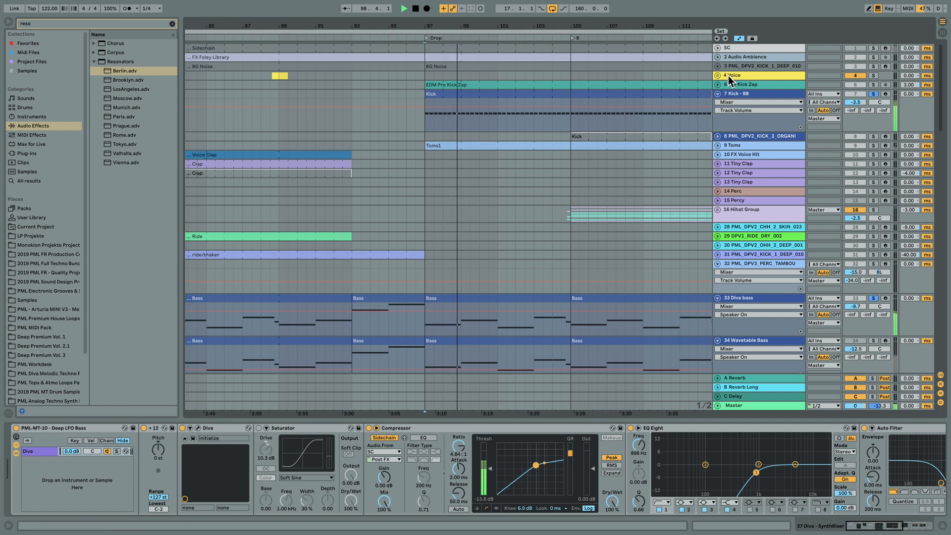
click(717, 85)
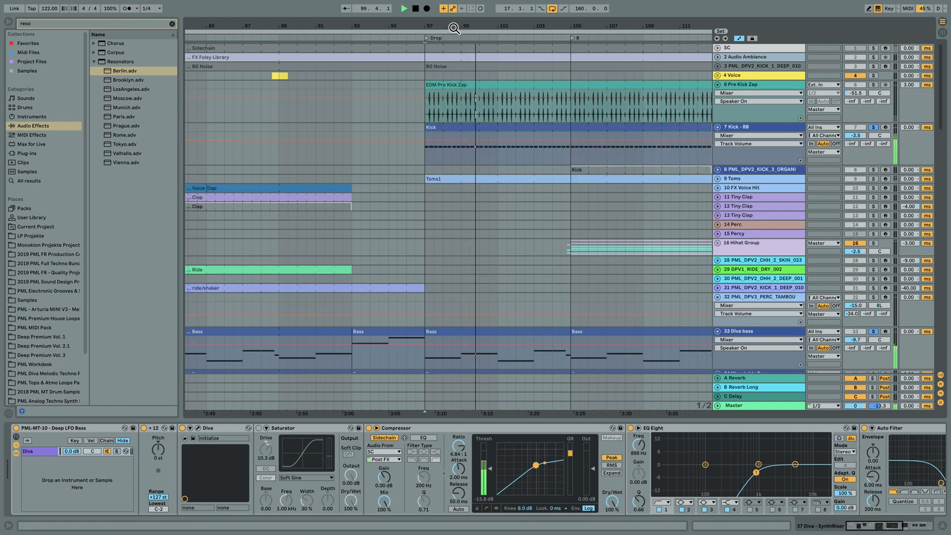
key(plus)
drag(448, 22, 448, 24)
key(space)
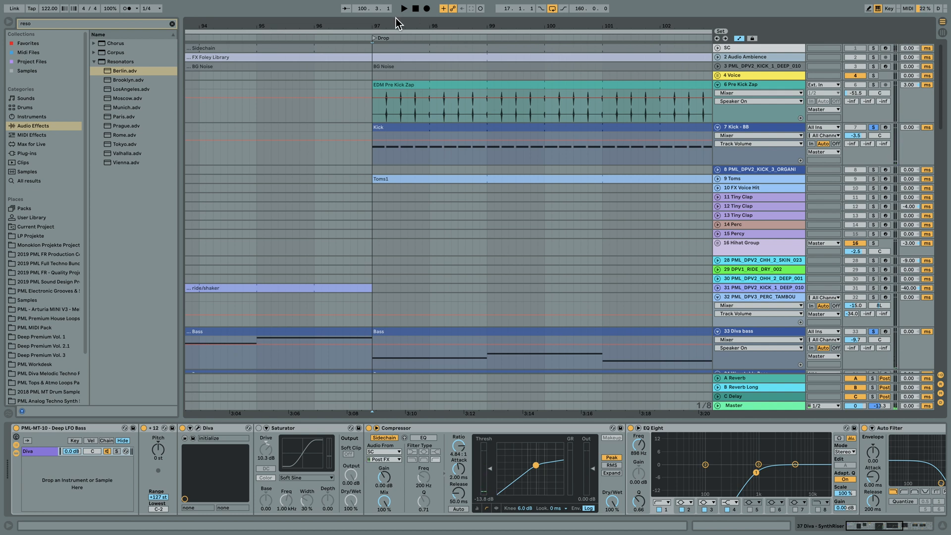
mouse_move(387, 21)
mouse_down()
mouse_move(387, 42)
mouse_move(398, 21)
mouse_up()
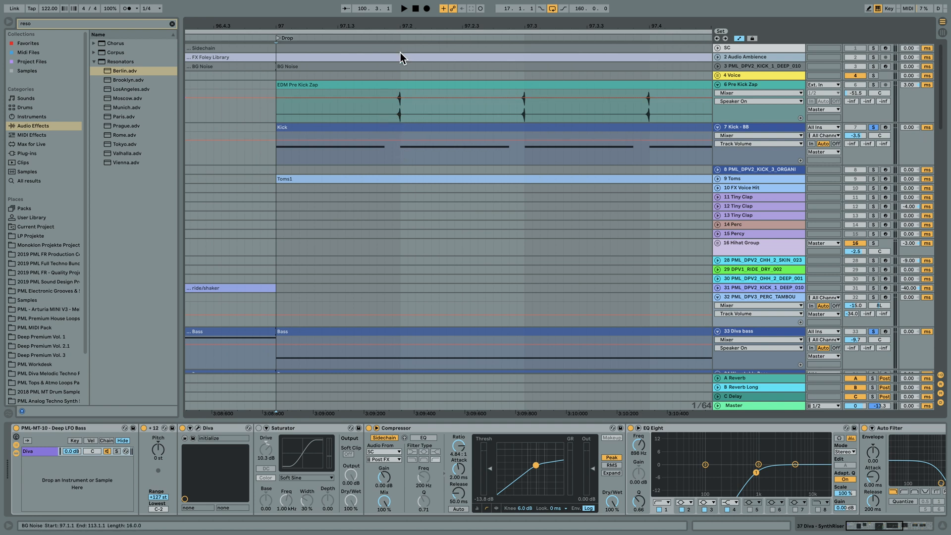
click(385, 111)
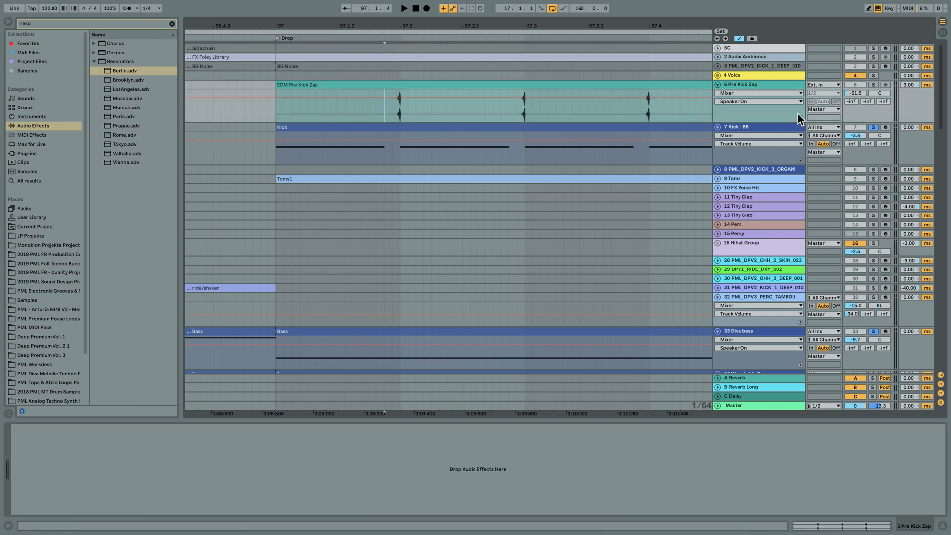
- Audition track 6 Pre Kick Zap alone in solo
click(874, 84)
key(space)
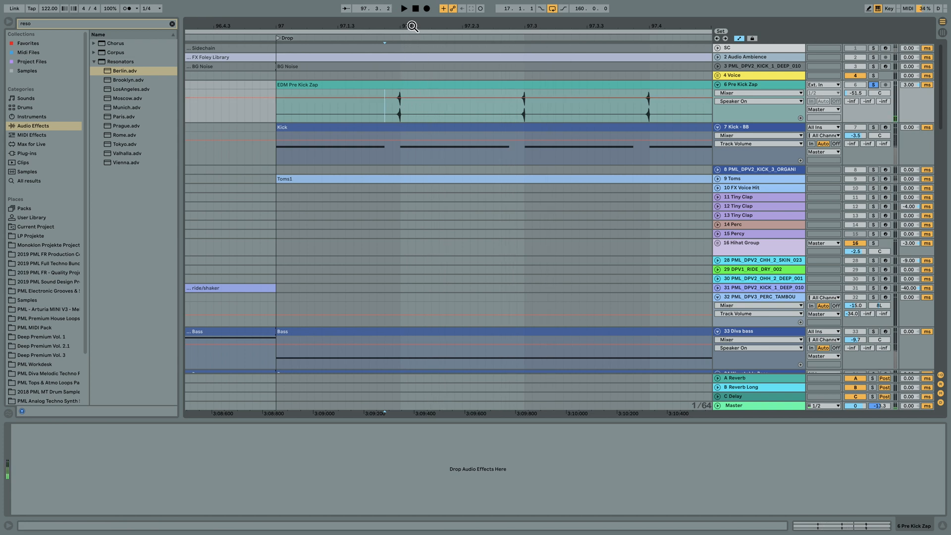
key(minus)
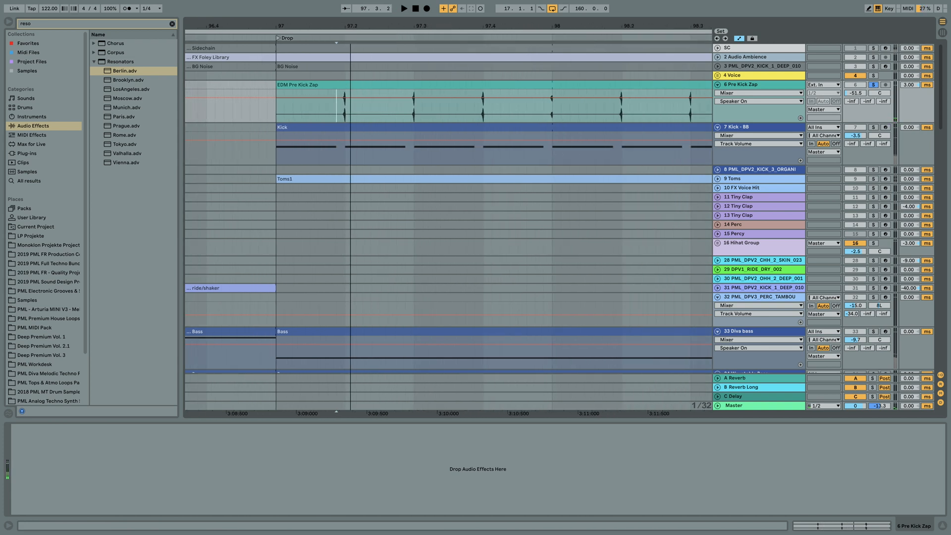
- Add track 7 Kick - BB to the solo and audition it together with Pre Kick Zap, restarting playback once
ctrl+click(875, 127)
key(space)
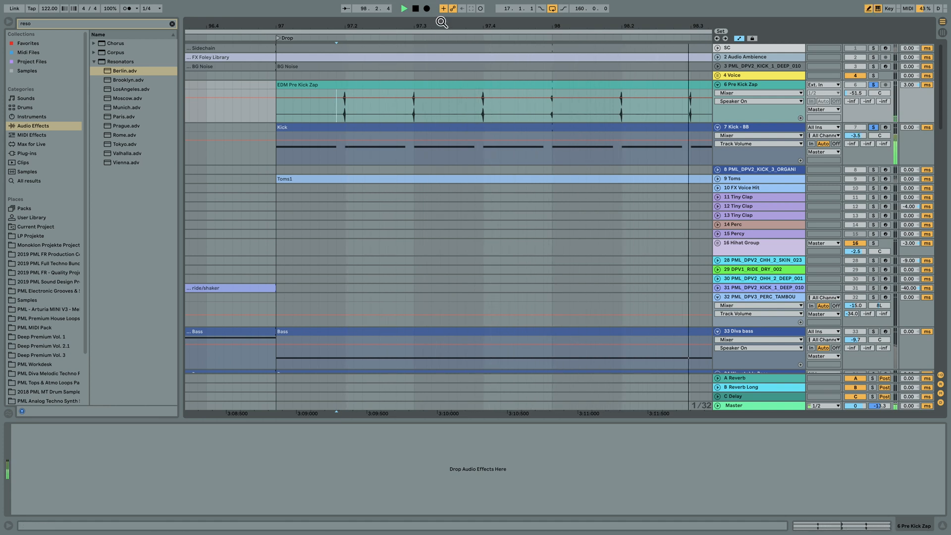
drag(385, 37, 386, 25)
key(space)
key(space)
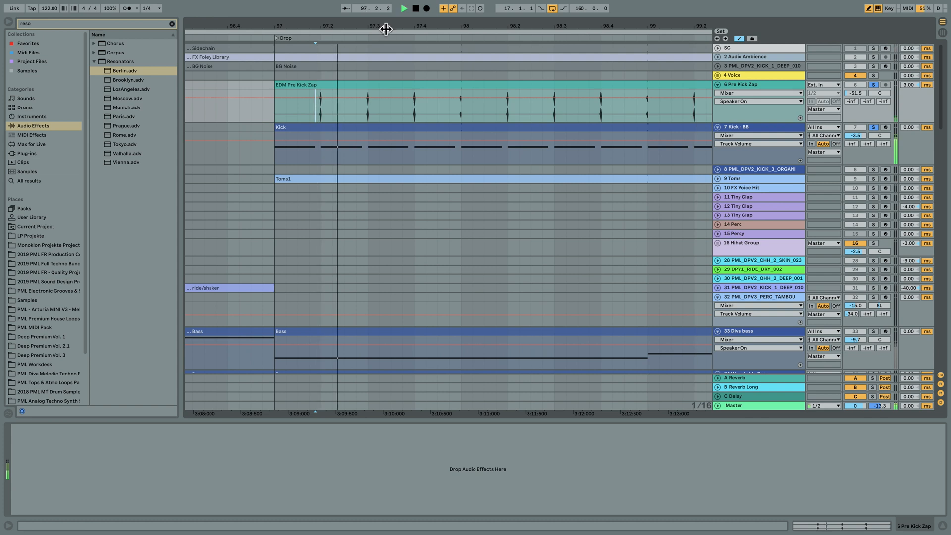
key(space)
- Compare the soloed kick without and with Pre Kick Zap by removing and restoring the solo on track 6
click(874, 85)
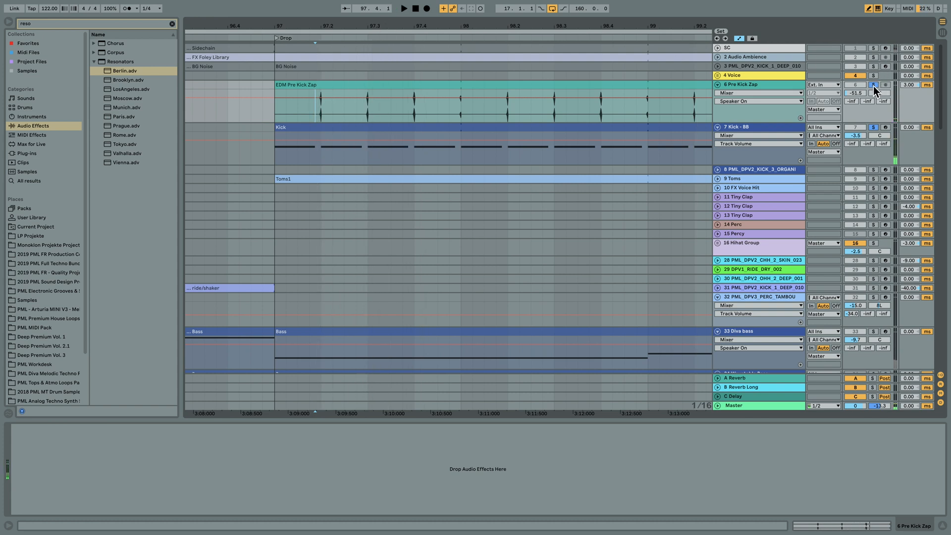
key(space)
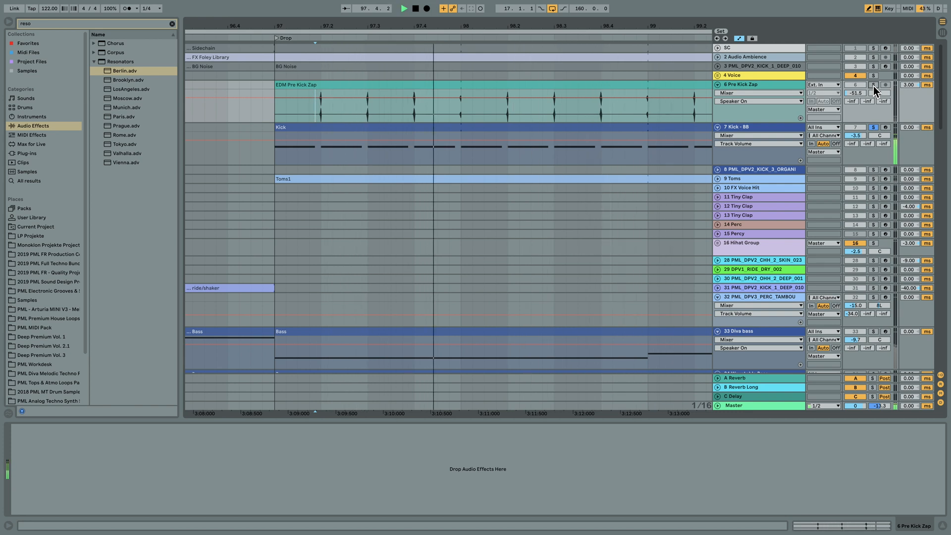
key(space)
click(872, 85)
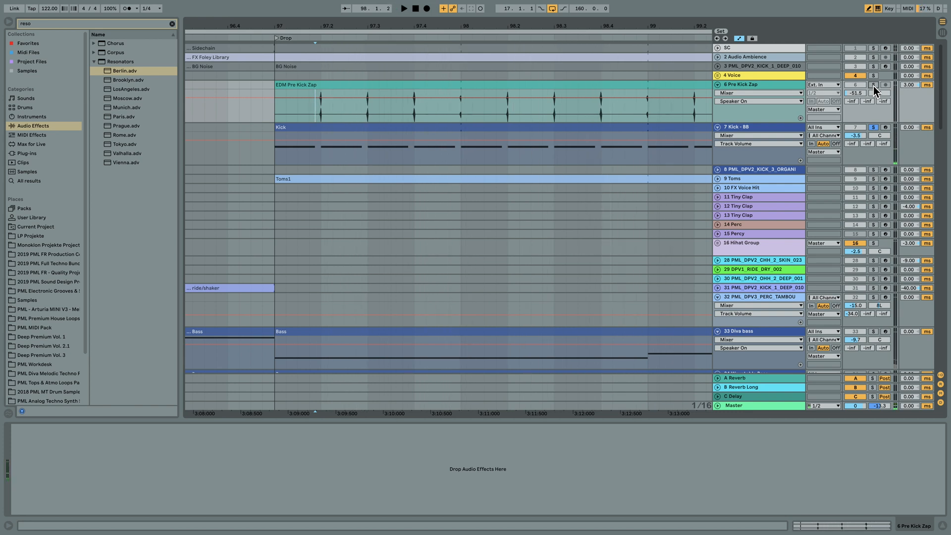
key(space)
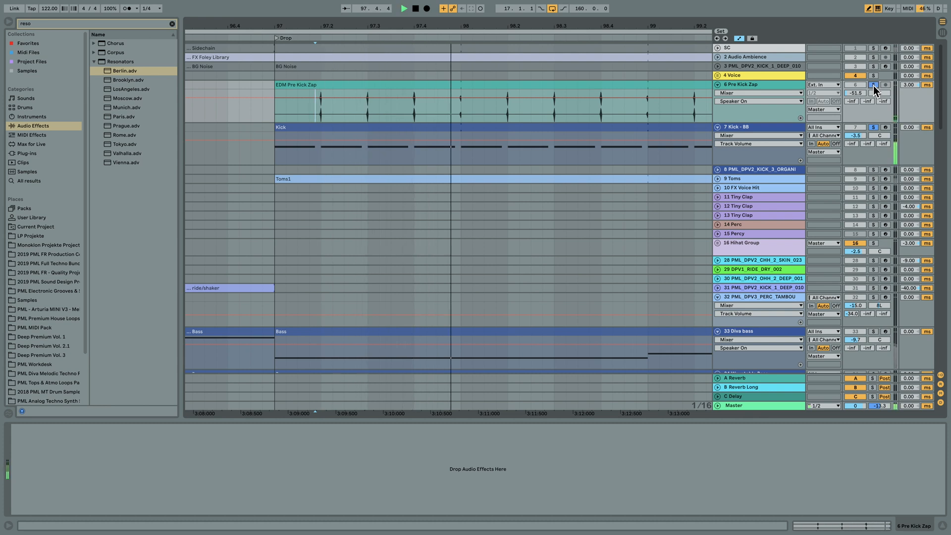
key(space)
- Raise the Pre Kick Zap track volume to -31.2 dB and audition it with the kick
drag(860, 93, 860, 83)
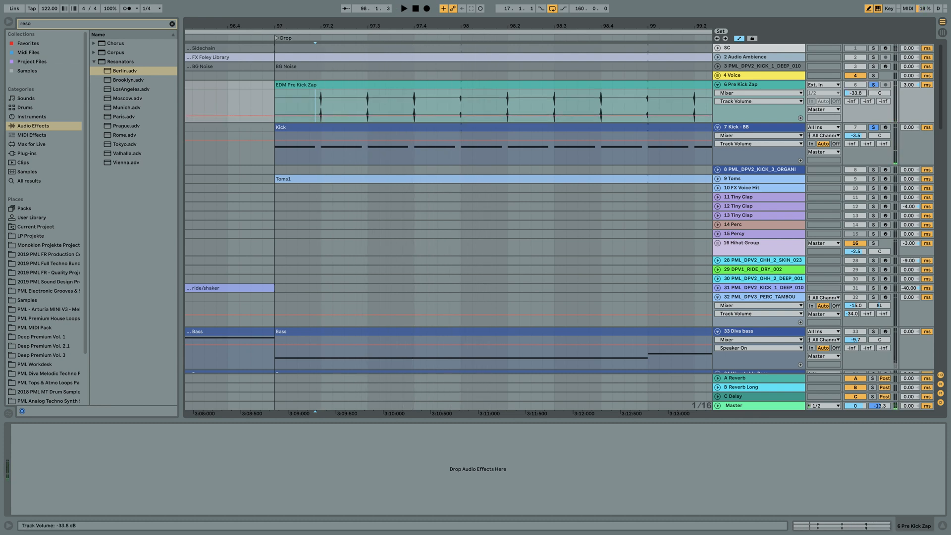
key(space)
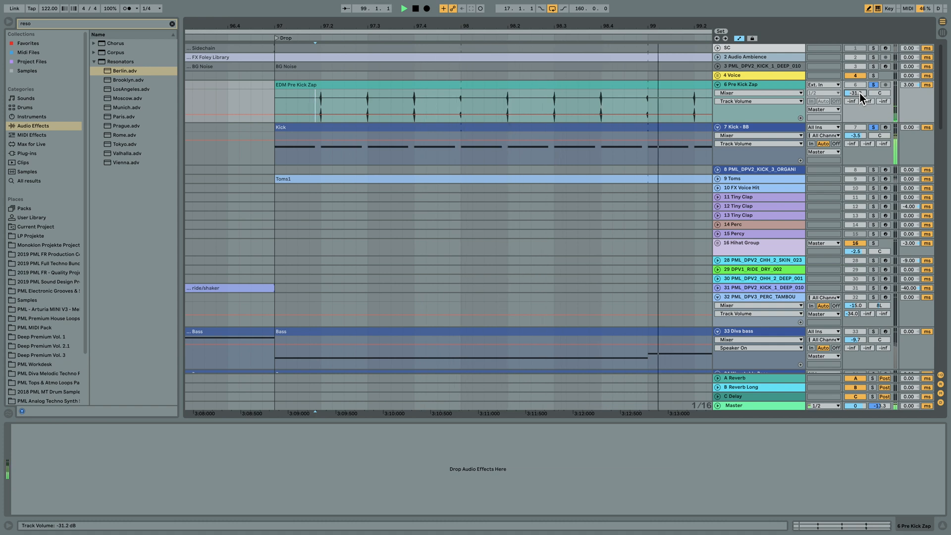
key(space)
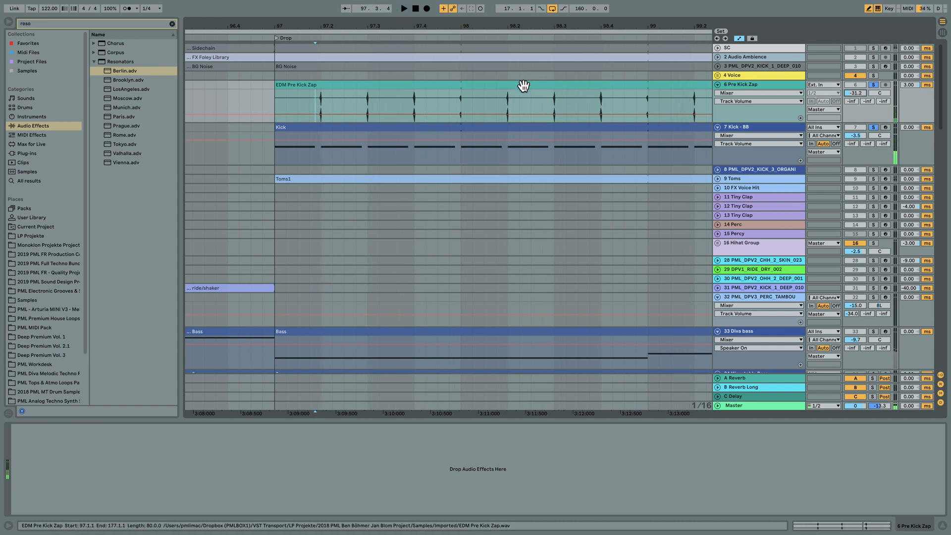
- Open the EDM Pre Kick Zap clip's sample settings, change its warp mode, play it, and hide the clip view again
double_click(523, 84)
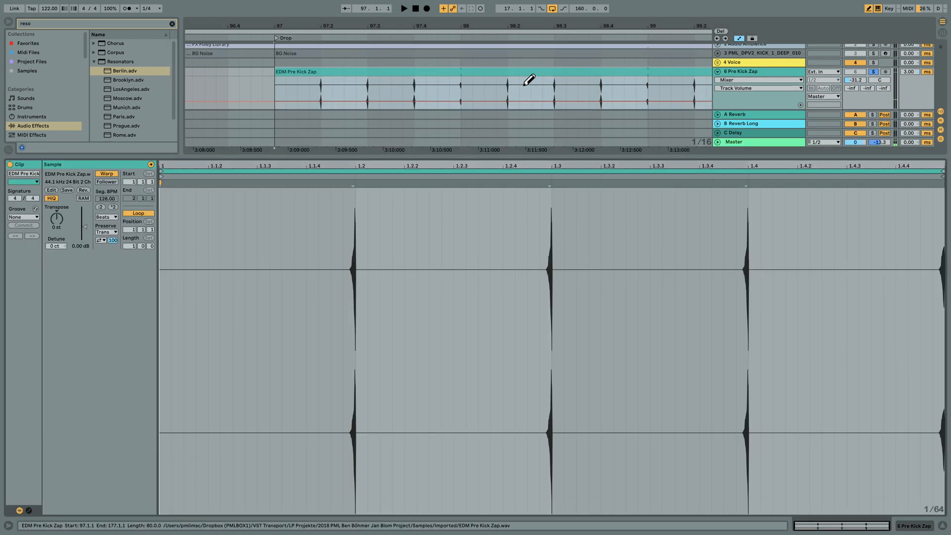
click(105, 218)
click(114, 260)
key(space)
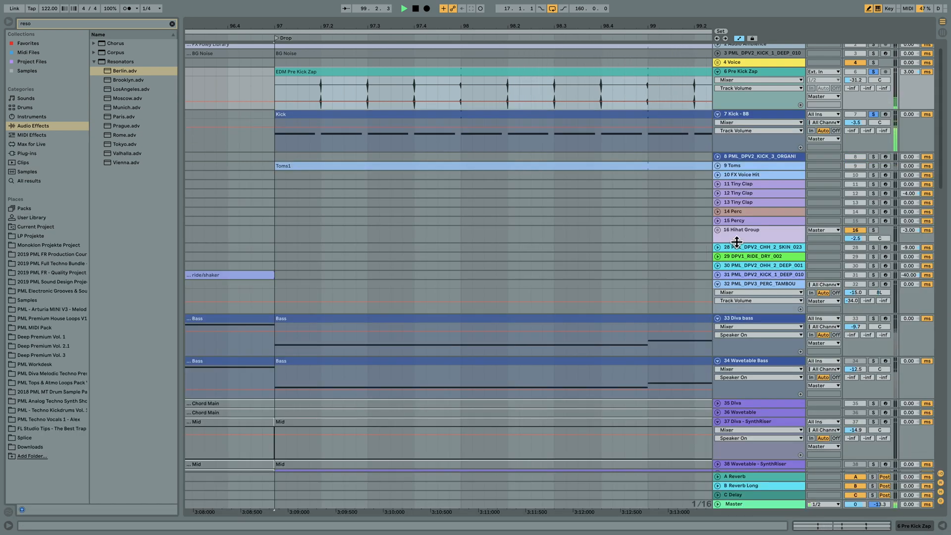
key(super+alt+l)
- Audition the kick at the Drop with the louder Pre Kick Zap, switching track 6's solo off and on, and stop
drag(406, 25, 333, 23)
key(space)
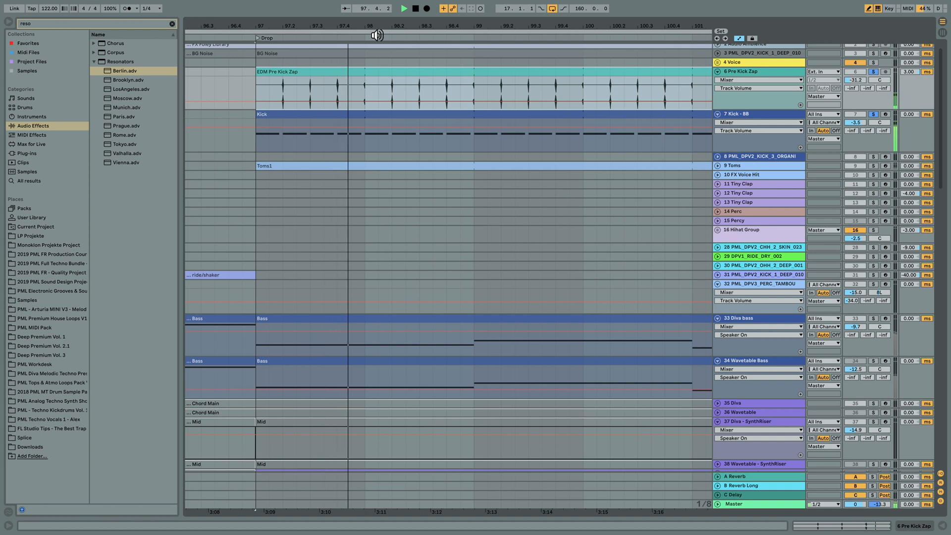
click(875, 72)
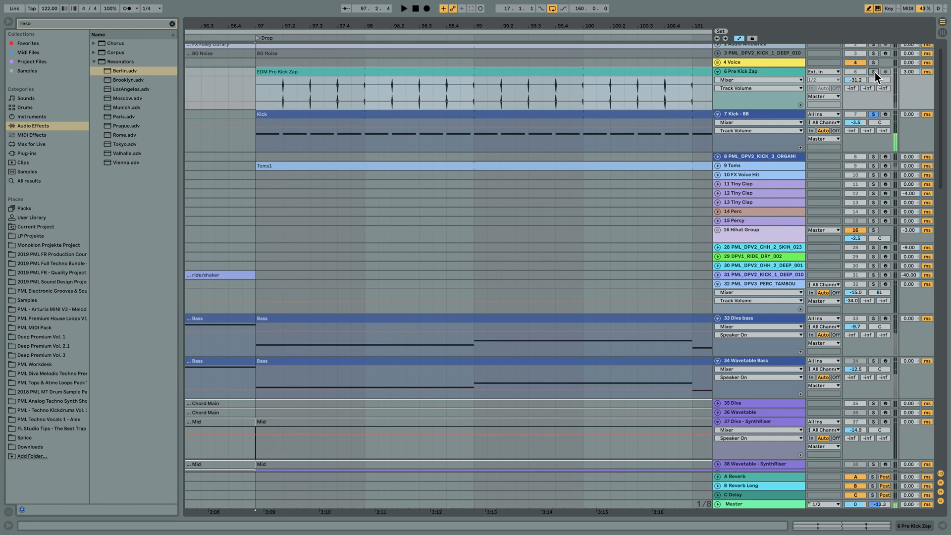
click(875, 73)
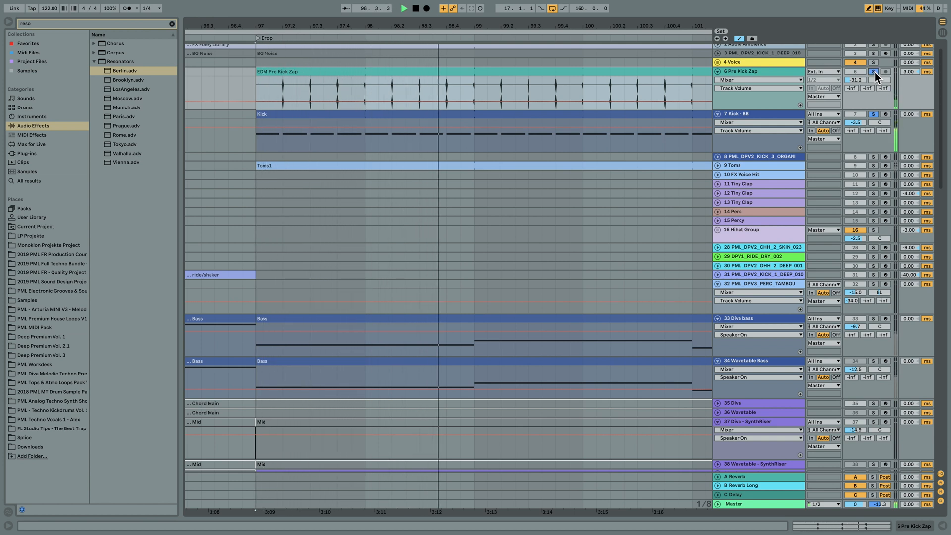
key(space)
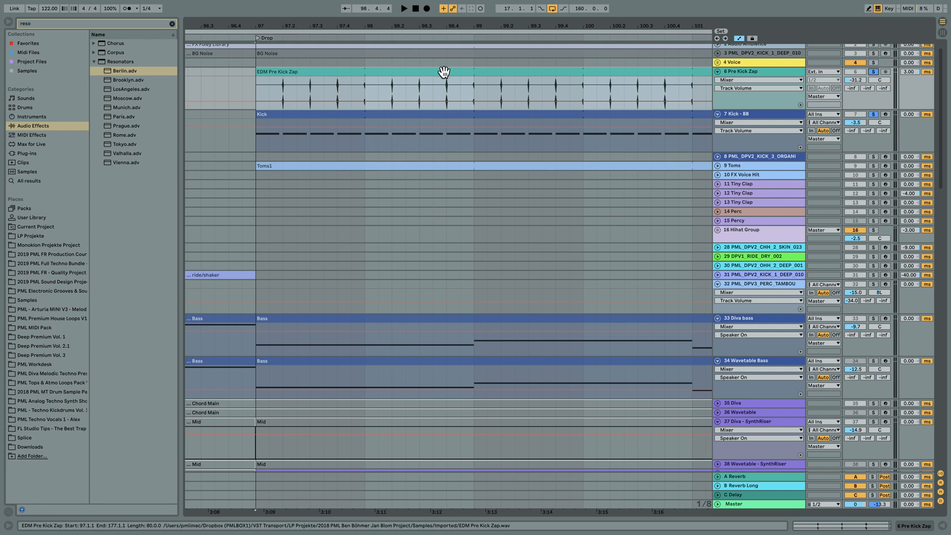
- Clear the solos, lower the Pre Kick Zap track volume to -53.6 dB, and play the full mix
click(874, 72)
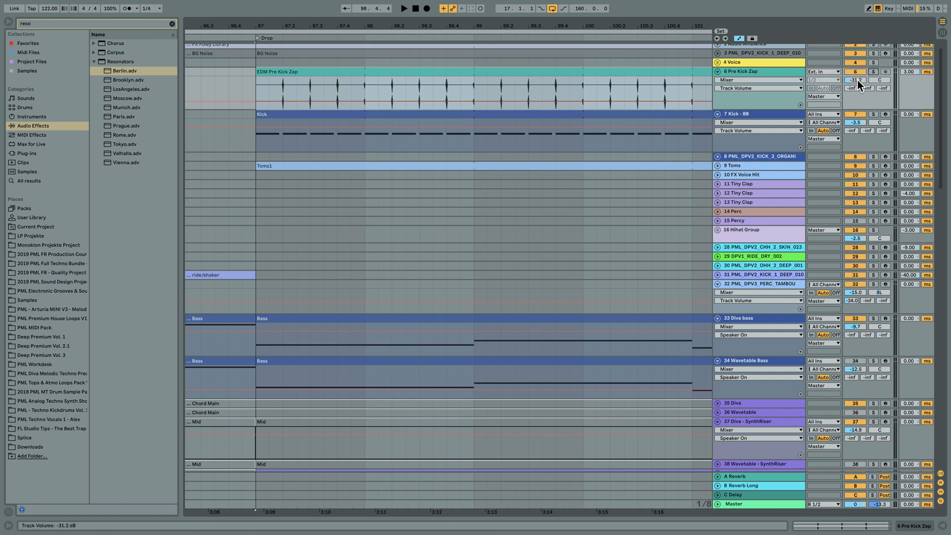
mouse_move(857, 80)
mouse_down()
mouse_move(857, 92)
mouse_move(857, 83)
mouse_up()
key(space)
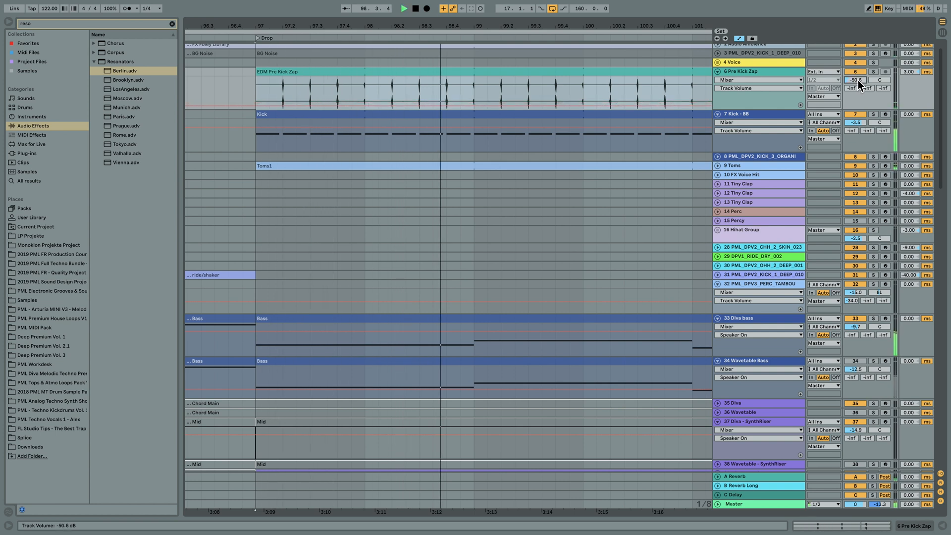
- Continue the full mix from locator 9 and fold tracks 6 Pre Kick Zap, 7 Kick - BB, 33 Diva bass and 34 Wavetable Bass
drag(531, 27, 456, 29)
click(495, 38)
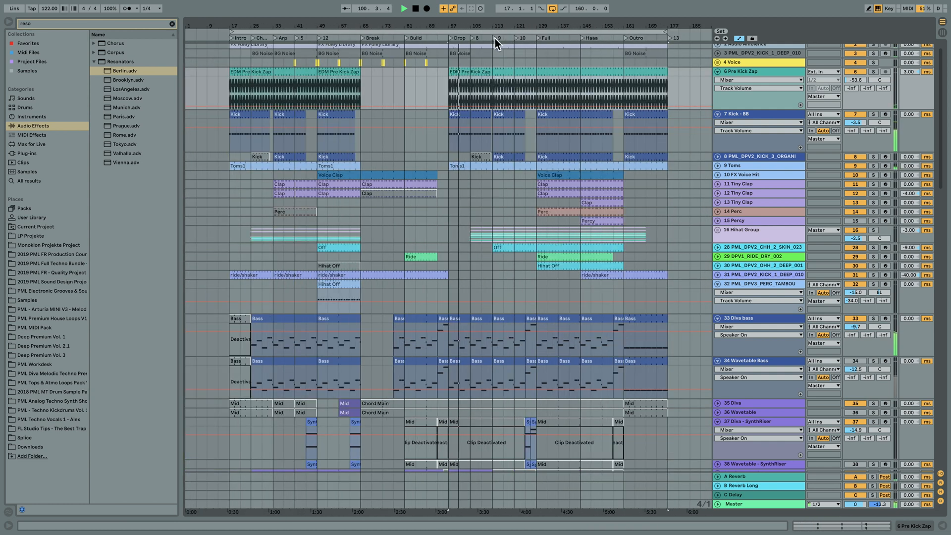
click(718, 71)
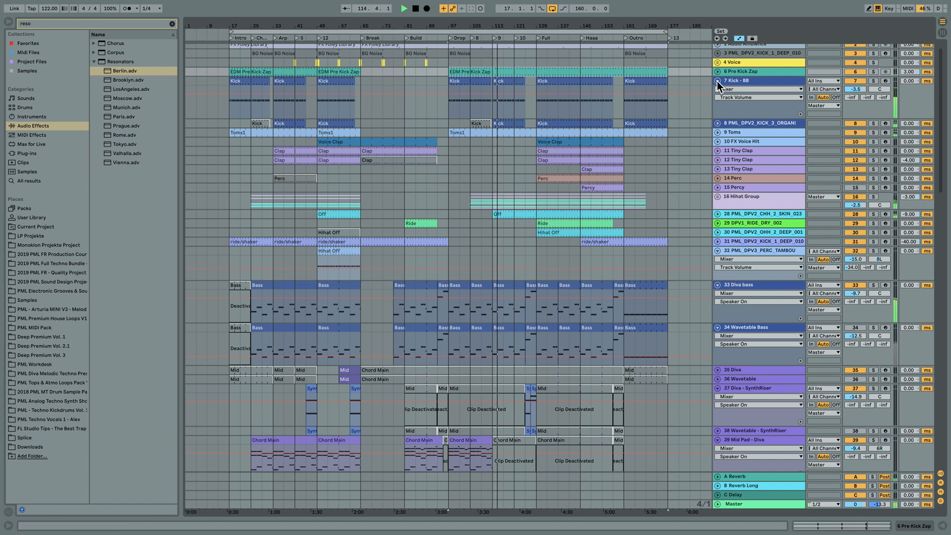
click(717, 81)
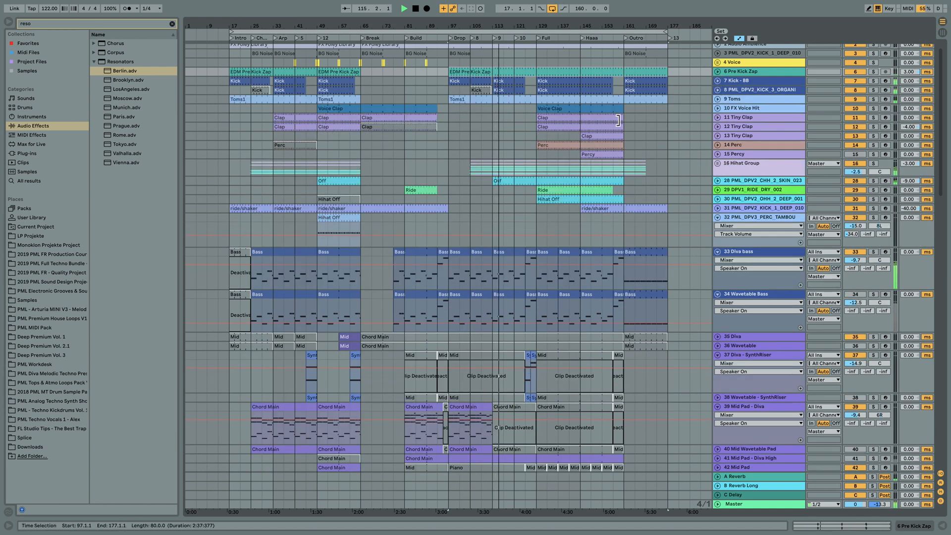
click(718, 252)
click(718, 260)
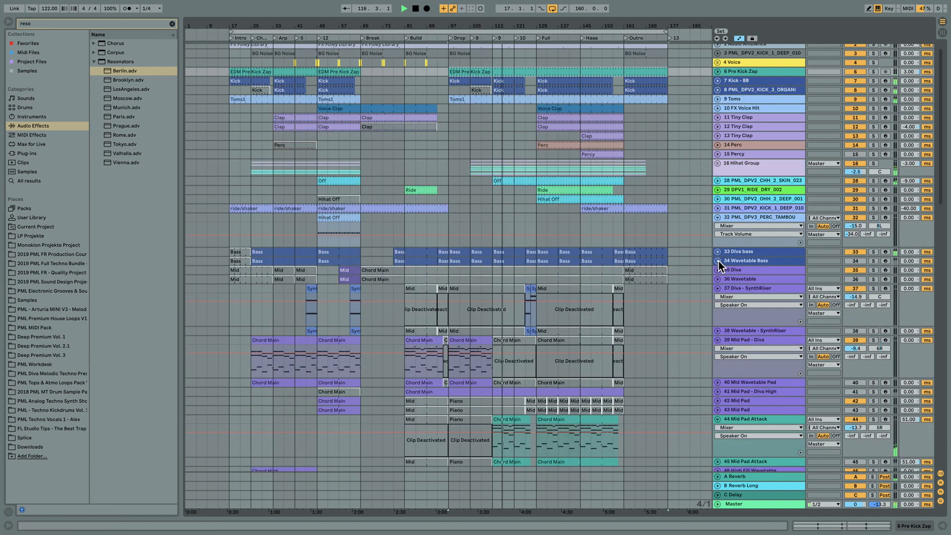
- Fold tracks 37 Diva - SynthRiser and 39 Mid Pad - Diva, and audition the full mix from the Full locator down through the arp tracks
click(717, 288)
click(717, 307)
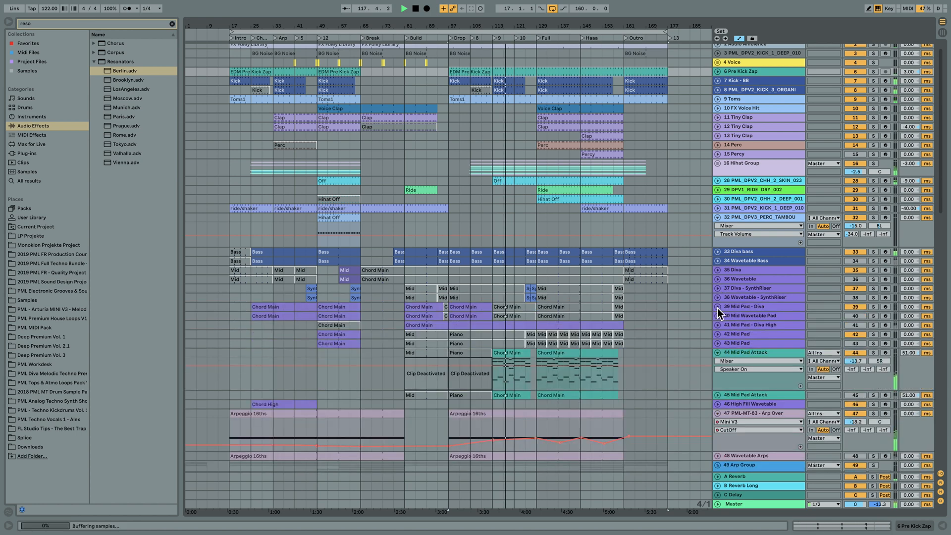
click(537, 36)
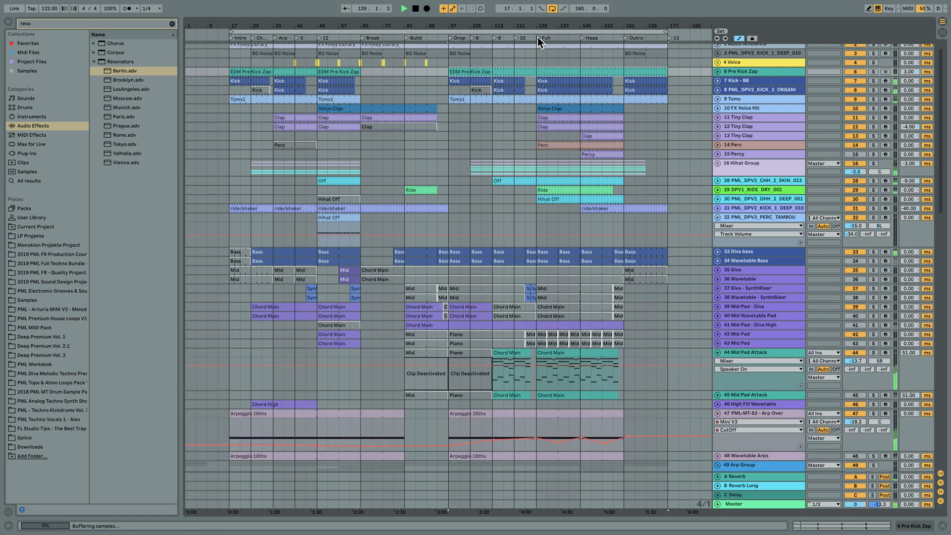
scroll(573, 239, up, 1)
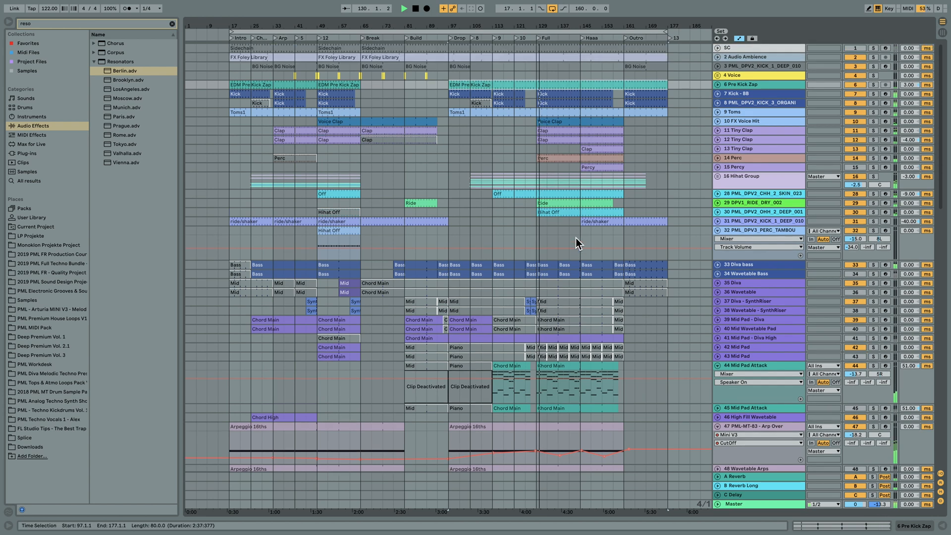
scroll(574, 237, down, 5)
scroll(575, 238, down, 4)
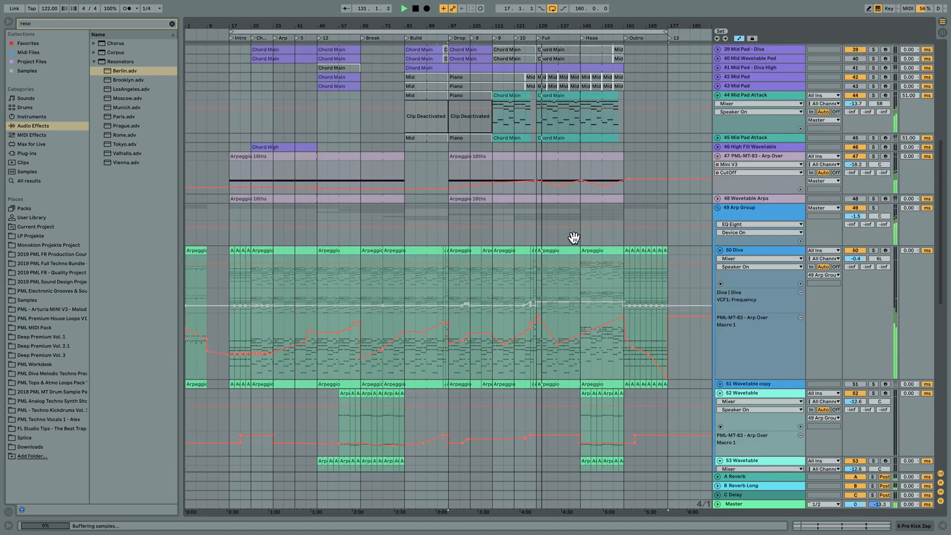
scroll(574, 240, down, 6)
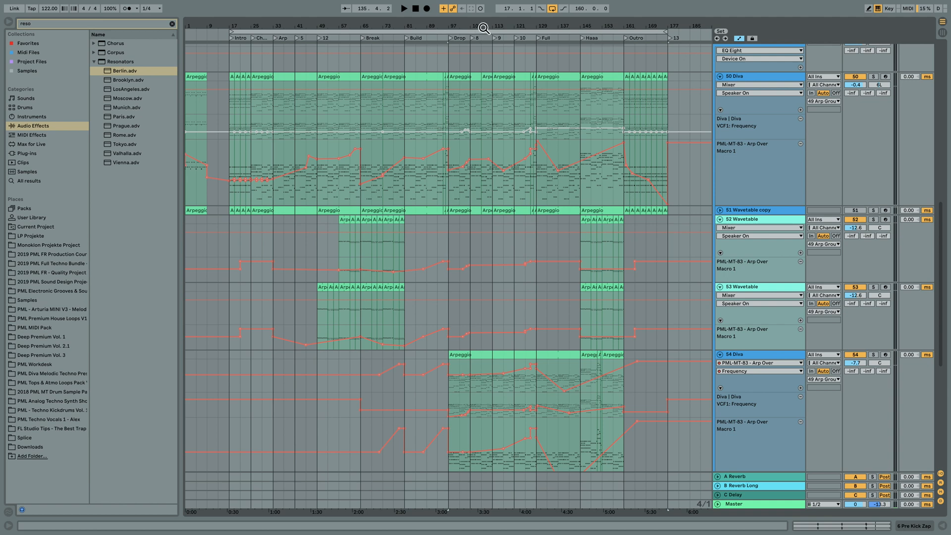
- Fold the Arp Group's expanded tracks: 50 Diva, 52 and 53 Wavetable, 54 Diva, 55 PML-MT-83 - Arp Over and 56 PML-MT-60 - Main Lead
scroll(691, 143, up, 5)
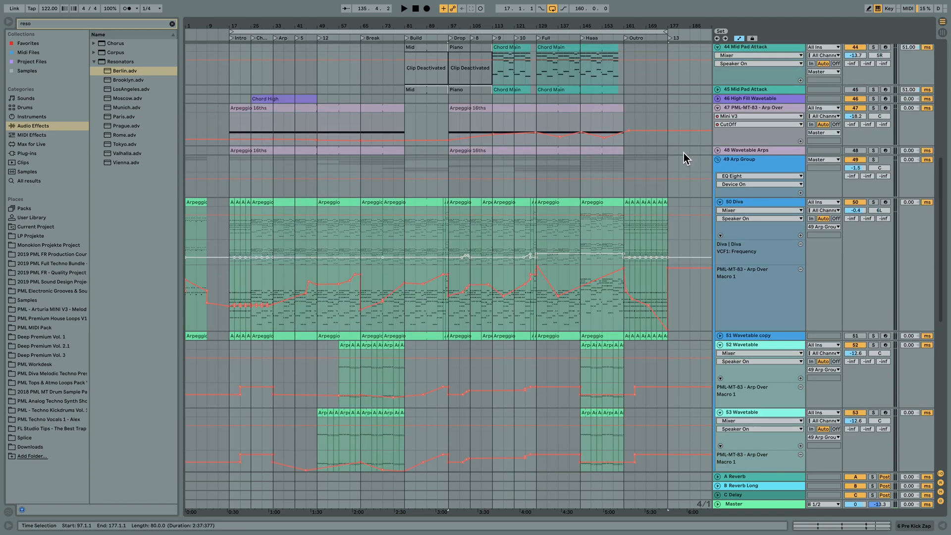
click(719, 202)
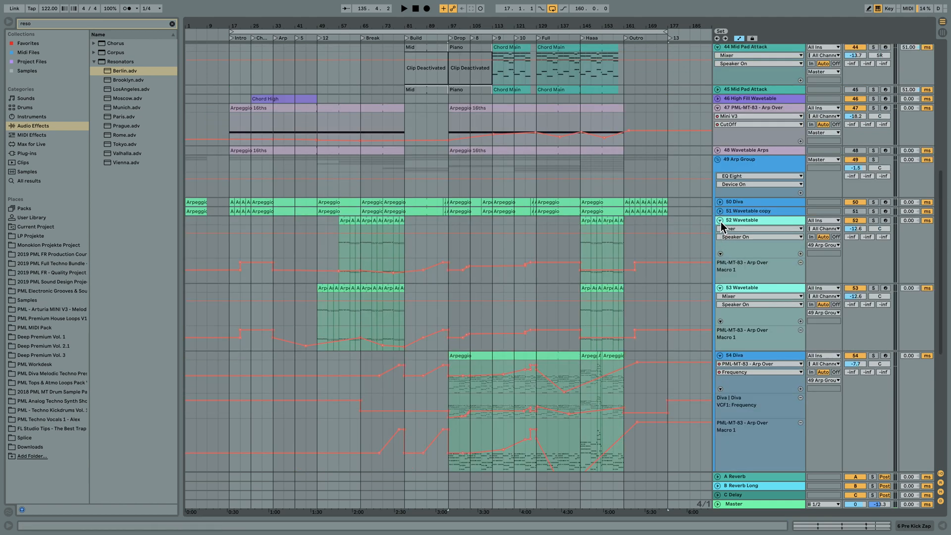
click(720, 219)
click(720, 230)
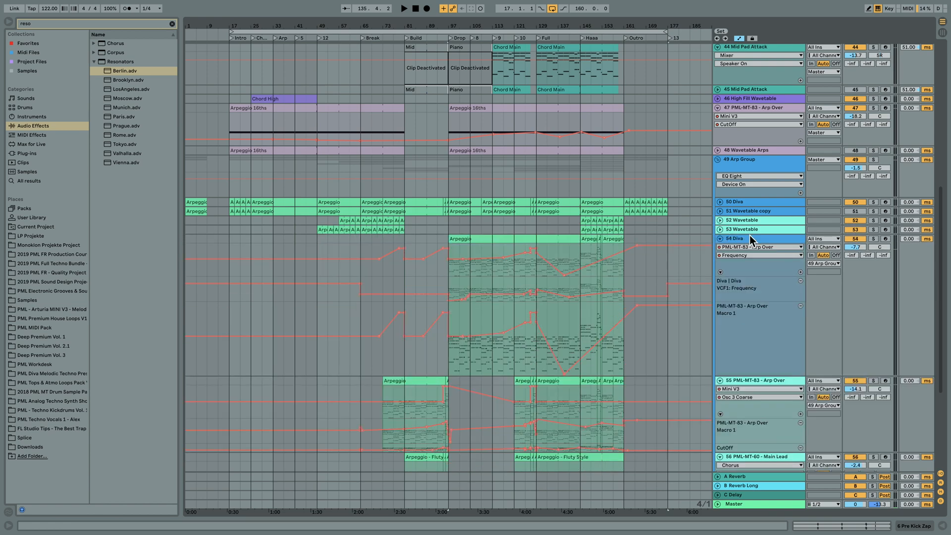
click(720, 238)
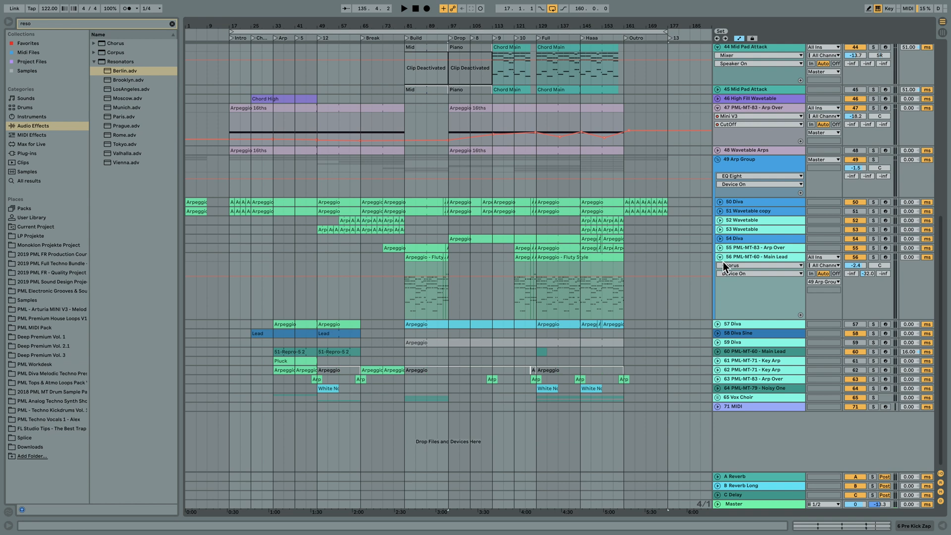
click(718, 257)
- Play the full mix from bar 129 at the Full section, and continue playback from locator 12
scroll(654, 246, up, 5)
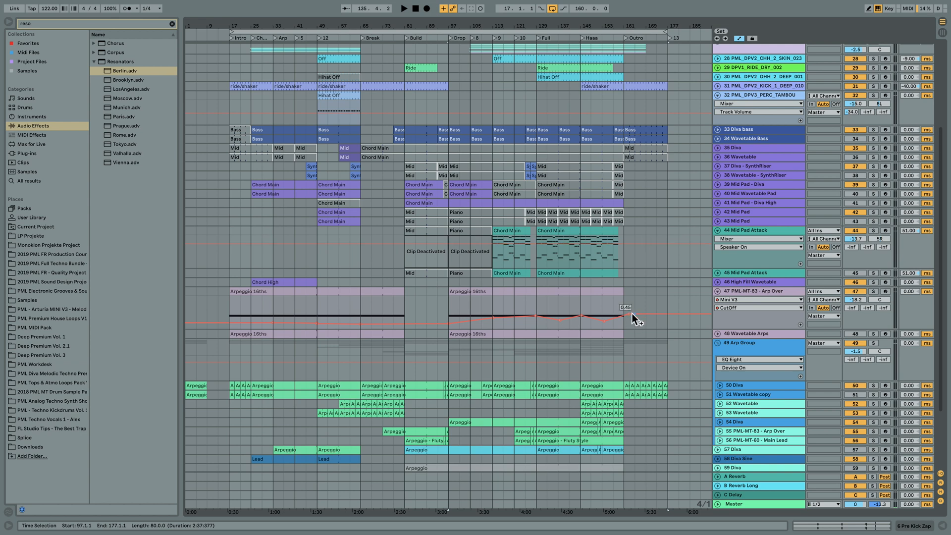
click(538, 253)
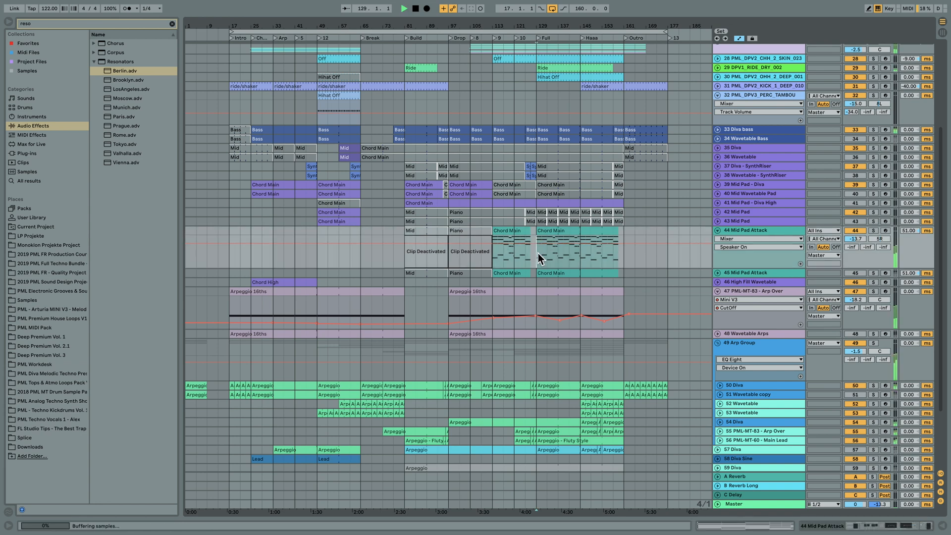
key(space)
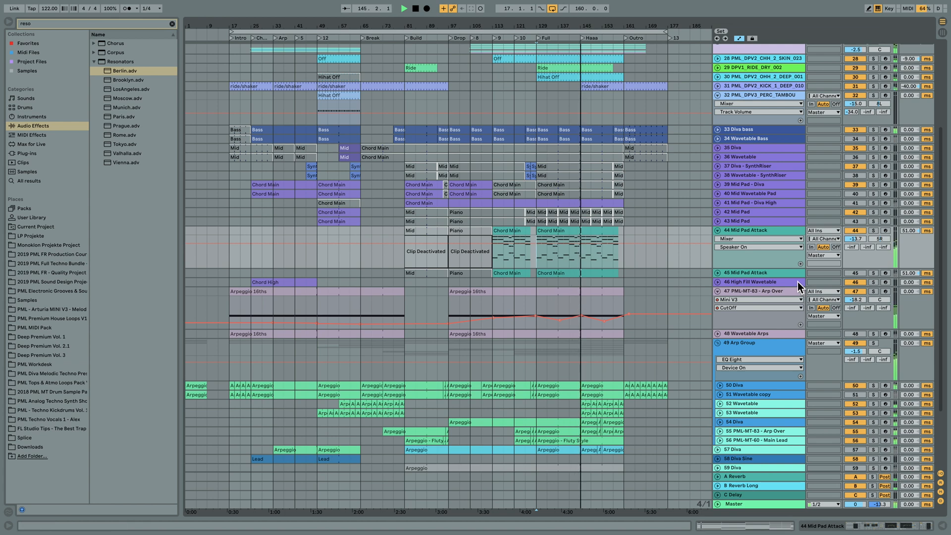
click(319, 37)
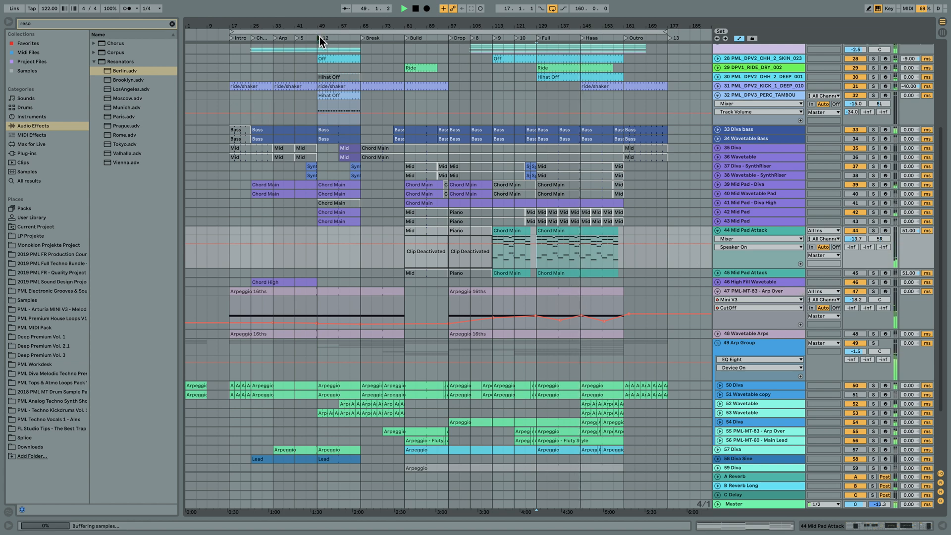